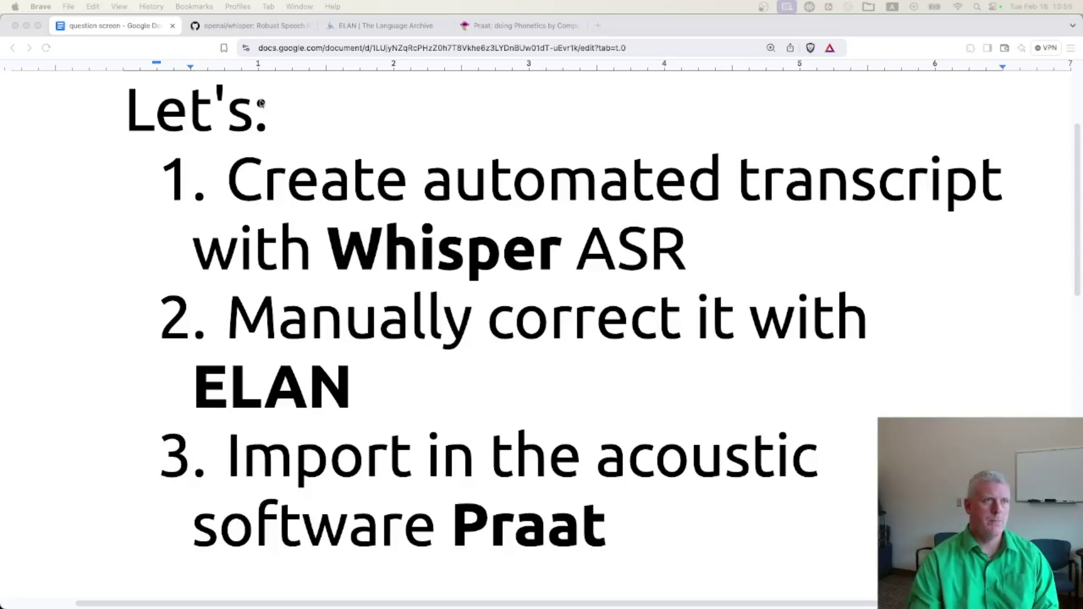
Step: Switch to the openai/whisper GitHub page and highlight the repository name
left_click(247, 26)
scroll(353, 238, "up", 20)
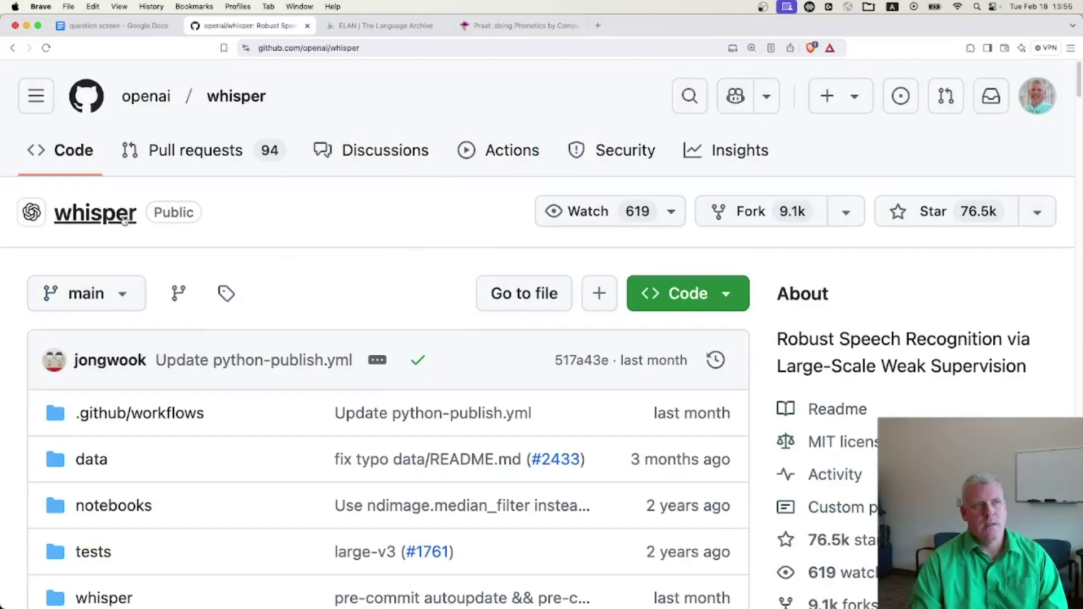
left_click_drag(288, 106, 107, 116)
Step: Scroll through the whisper README, highlighting passages of its introduction
scroll(317, 245, "down", 15)
scroll(317, 245, "down", 10)
left_click_drag(164, 330, 516, 323)
scroll(516, 322, "down", 20)
scroll(516, 324, "down", 20)
scroll(516, 323, "up", 5)
scroll(516, 324, "up", 2)
left_click_drag(74, 254, 533, 513)
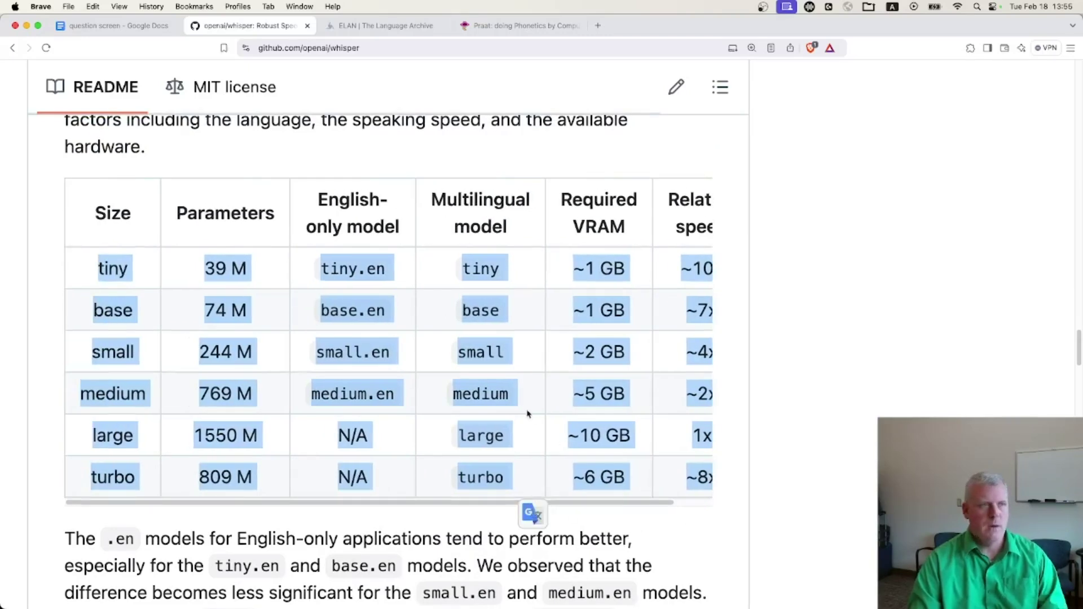
Step: Highlight the example whisper command and its --model turbo option
scroll(526, 415, "down", 15)
scroll(526, 415, "up", 10)
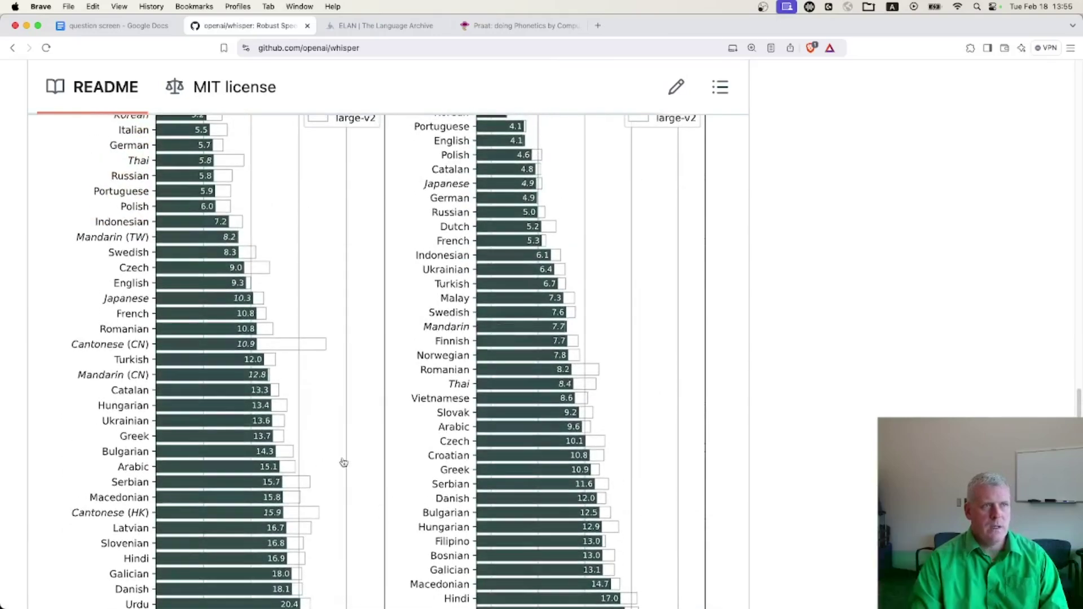
scroll(353, 451, "down", 10)
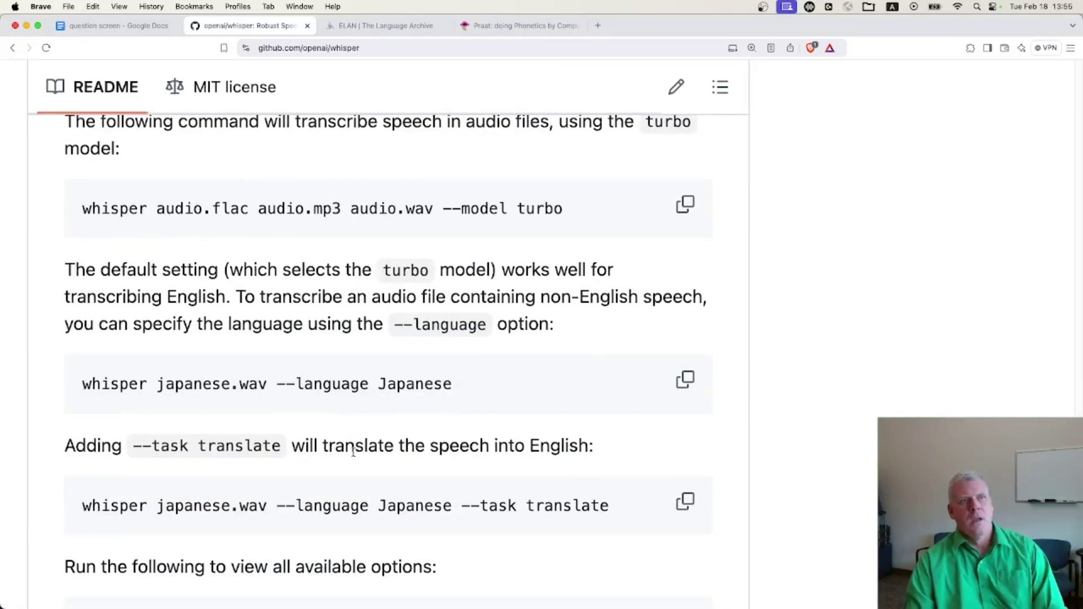
double_click(109, 210)
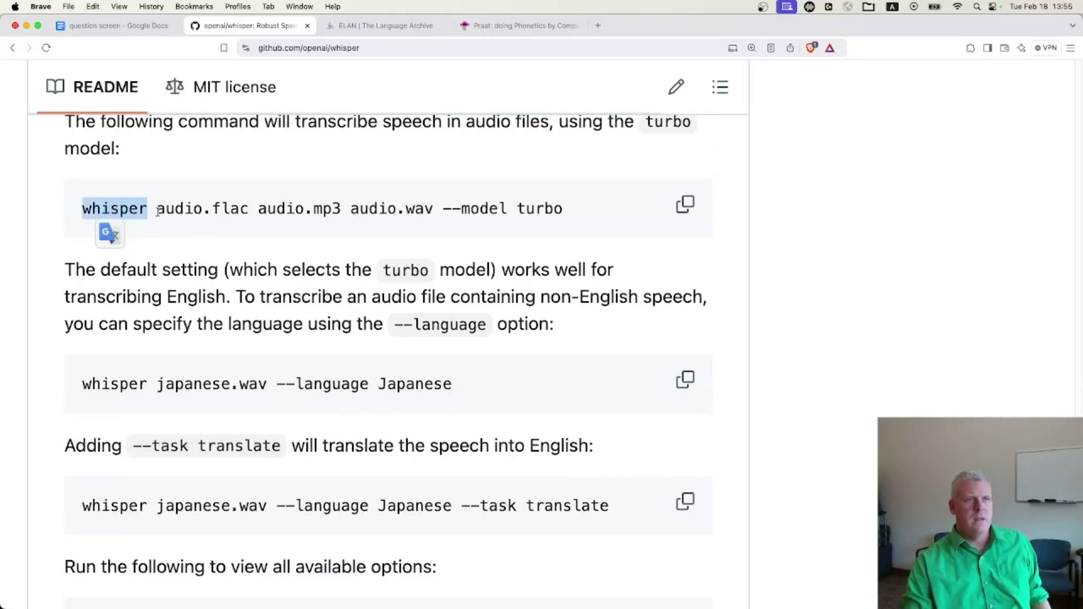
left_click_drag(157, 209, 576, 213)
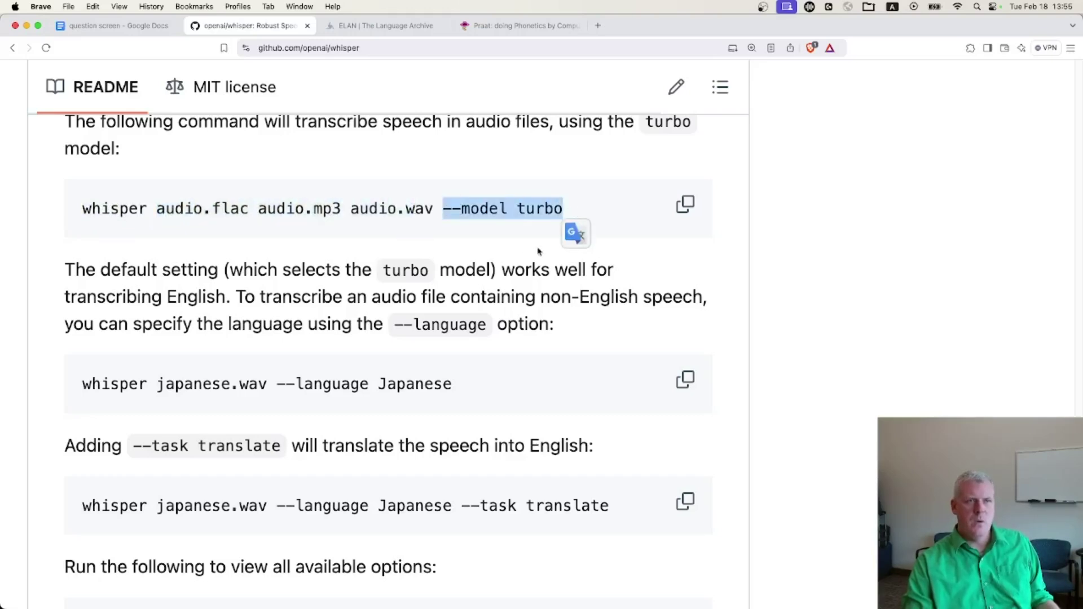
Step: Highlight the model sizes from tiny to turbo in the model table
scroll(463, 283, "up", 10)
scroll(463, 283, "up", 10)
scroll(463, 282, "up", 5)
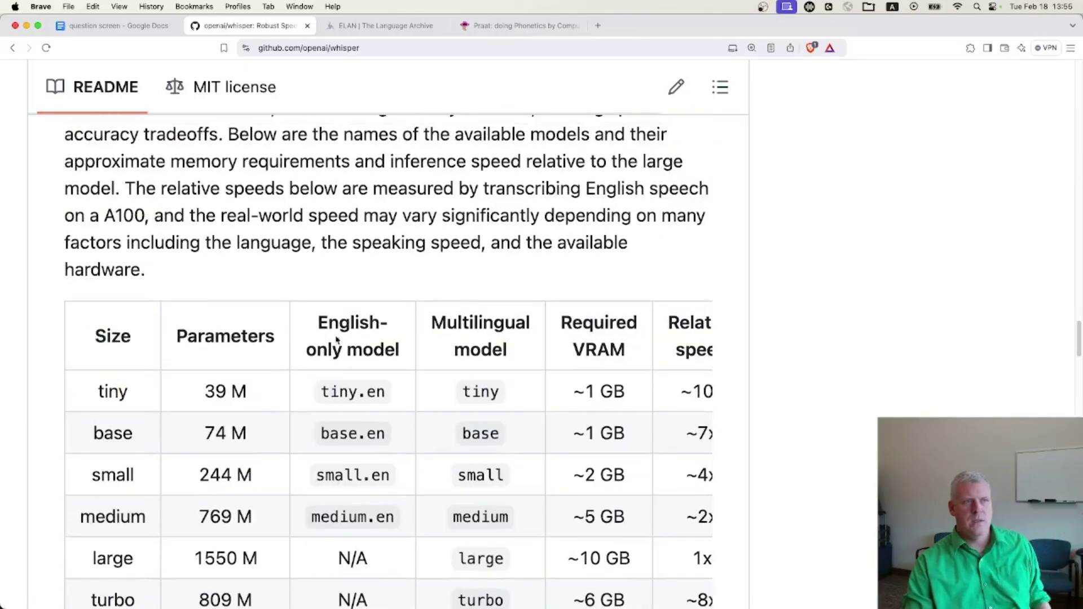
scroll(314, 345, "down", 2)
left_click_drag(145, 496, 101, 294)
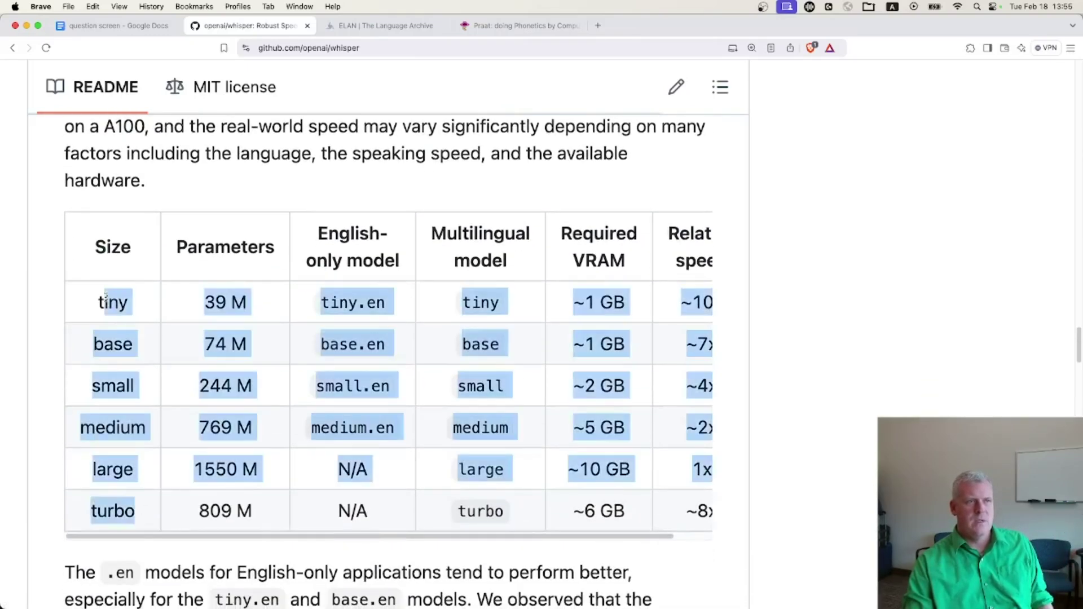
Step: Highlight the --language Japanese example in the command-line usage section
scroll(394, 541, "right", 2)
scroll(393, 541, "left", 2)
scroll(259, 532, "right", 1)
scroll(259, 532, "down", 10)
scroll(429, 341, "down", 15)
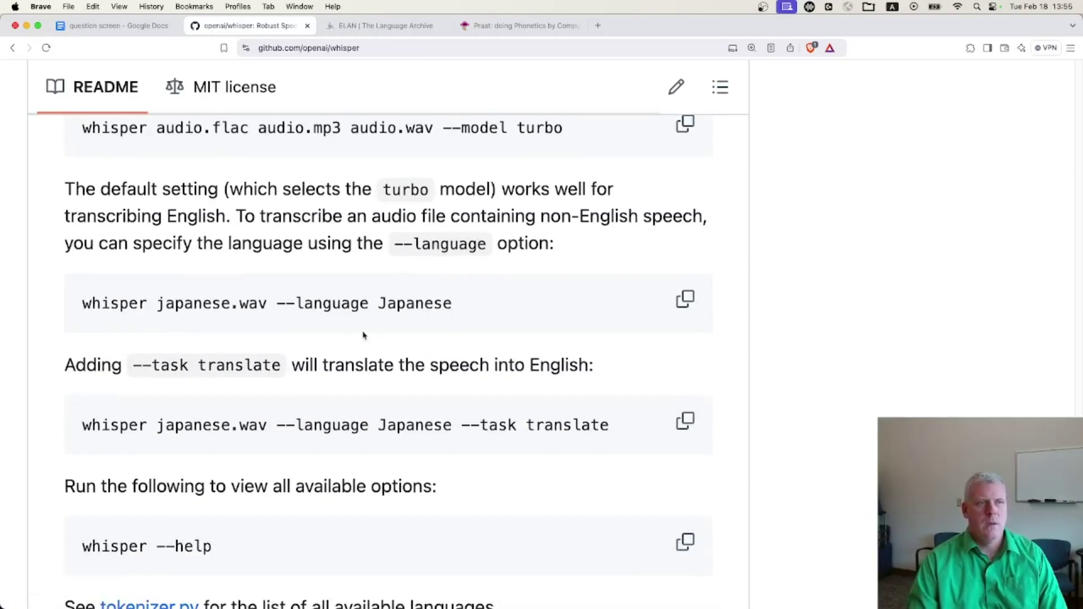
left_click_drag(276, 303, 456, 305)
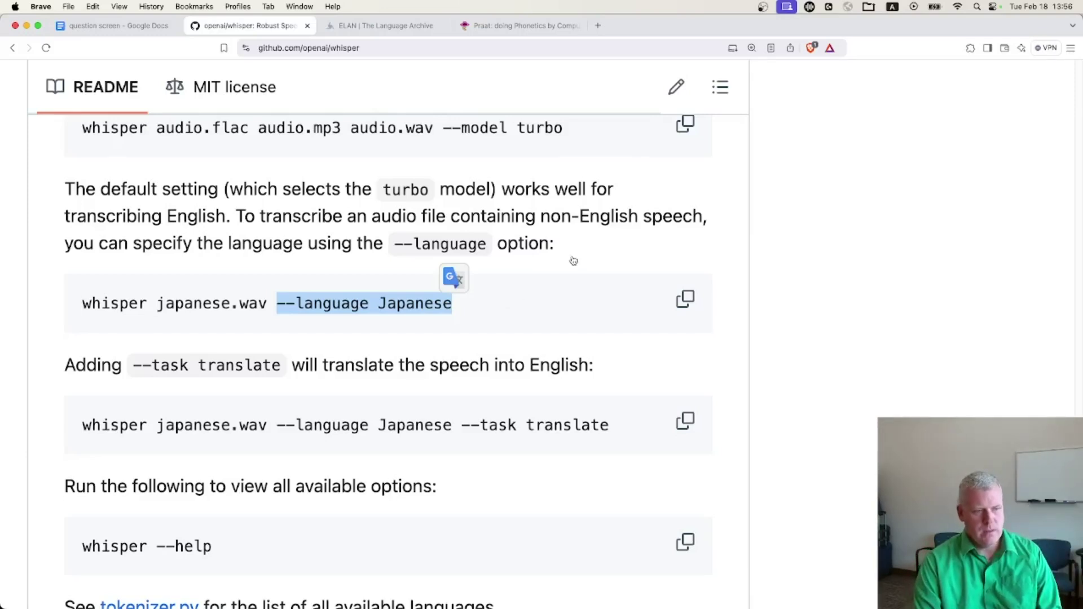
Step: Play delete.wav with 'play delete.wav' in the VS Code terminal, aborting with Ctrl+C
key("super+Tab")
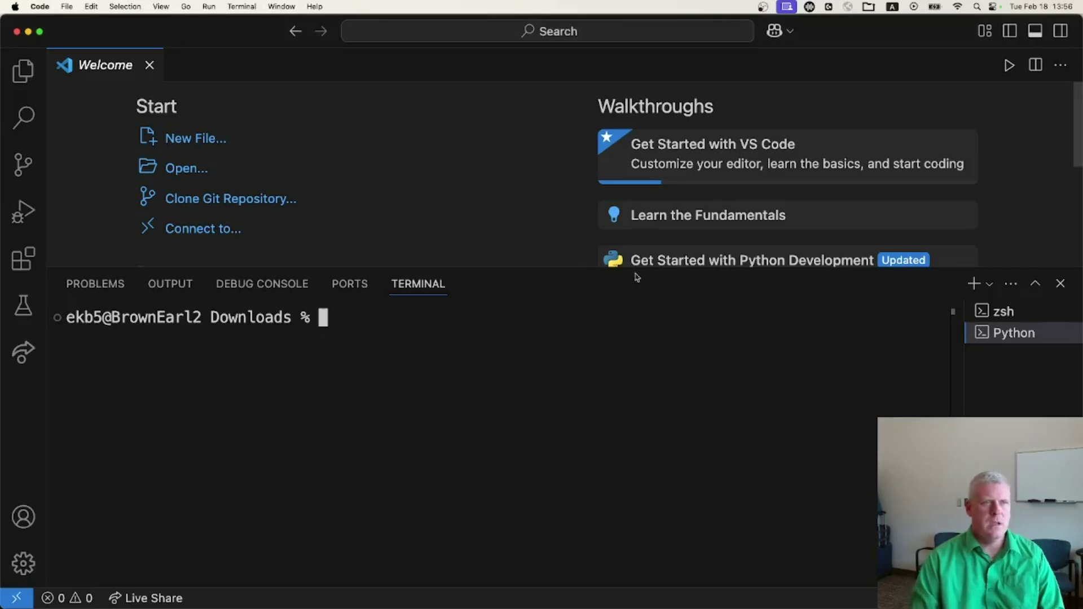
type("play delete.wav")
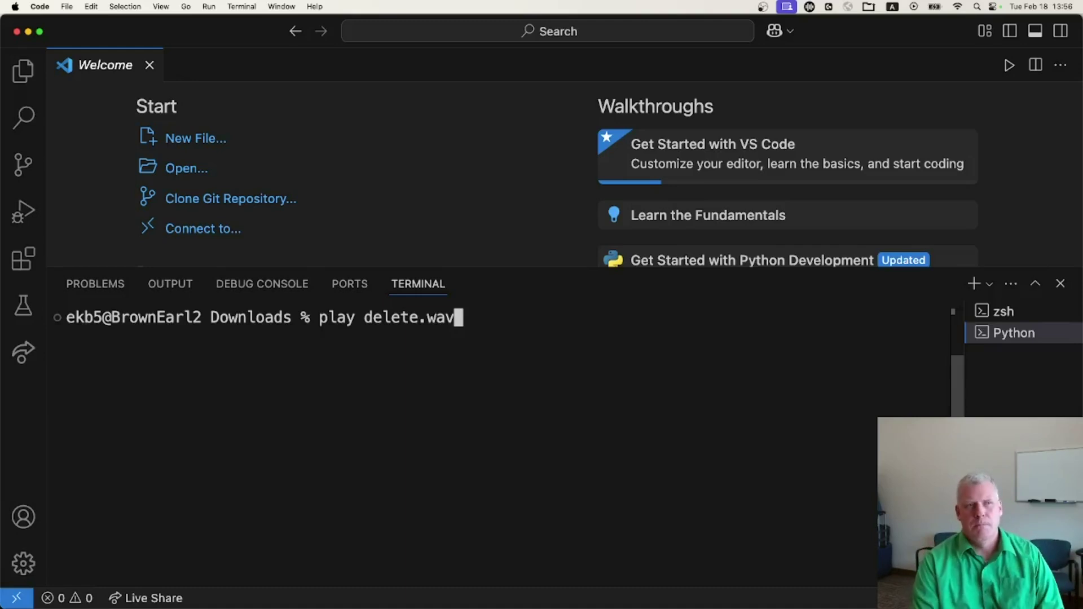
key("Return")
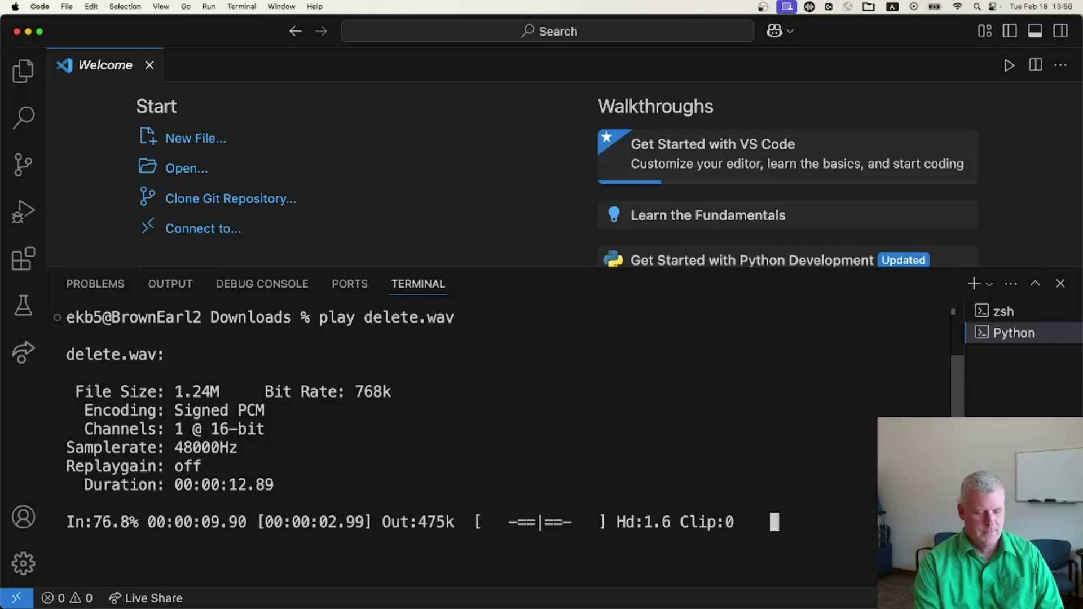
key("ctrl+c")
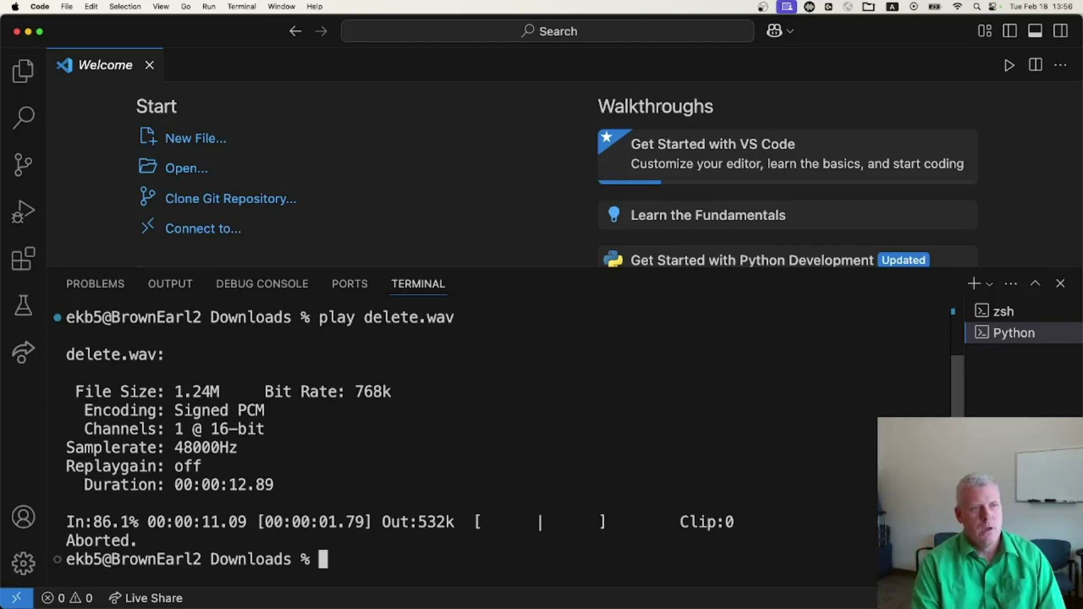
Step: Enlarge the terminal and run 'whisper delete.wav --language en --model turbo'
type("whis")
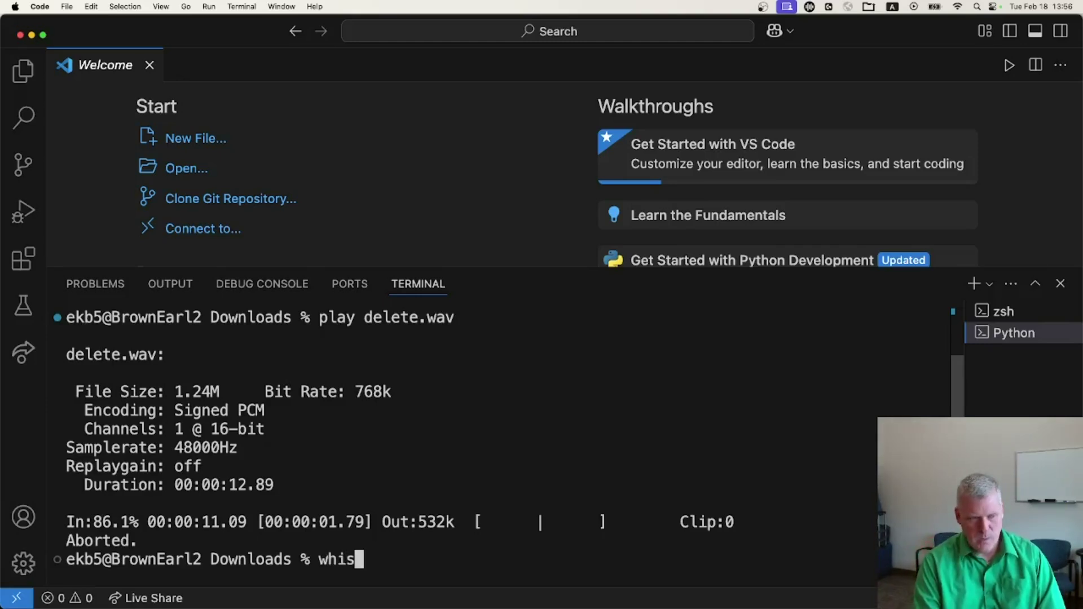
key("super+equal")
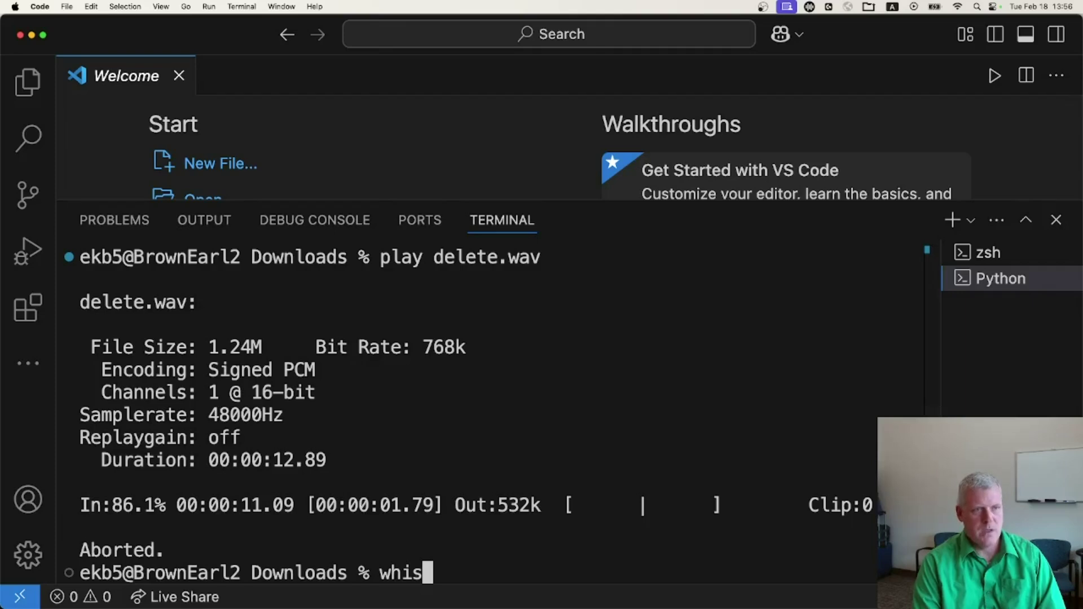
key("super+equal")
type("per ")
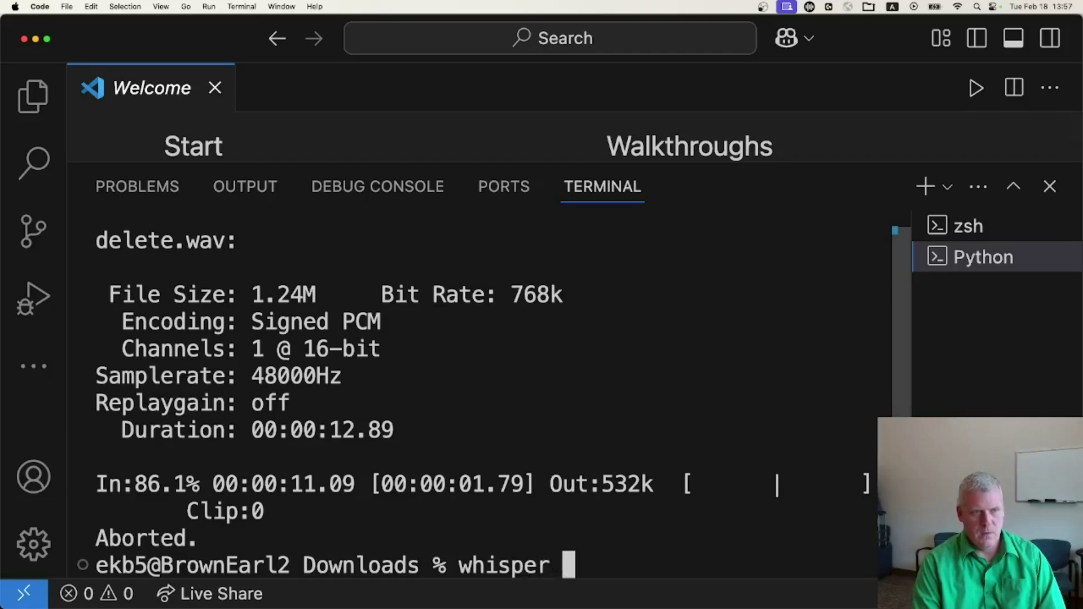
type("delete.wav ")
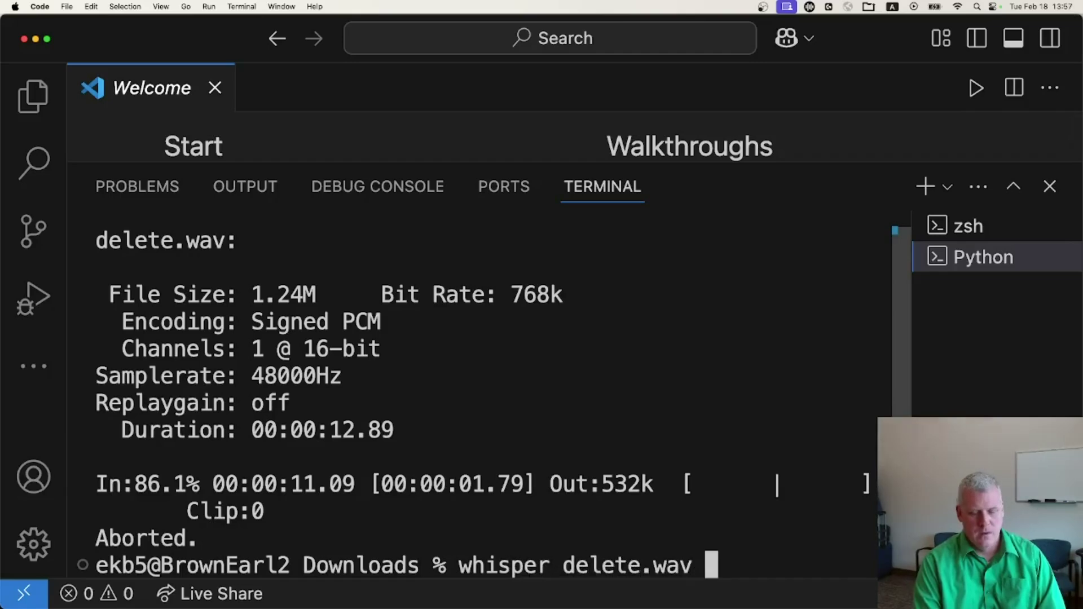
type("--lang")
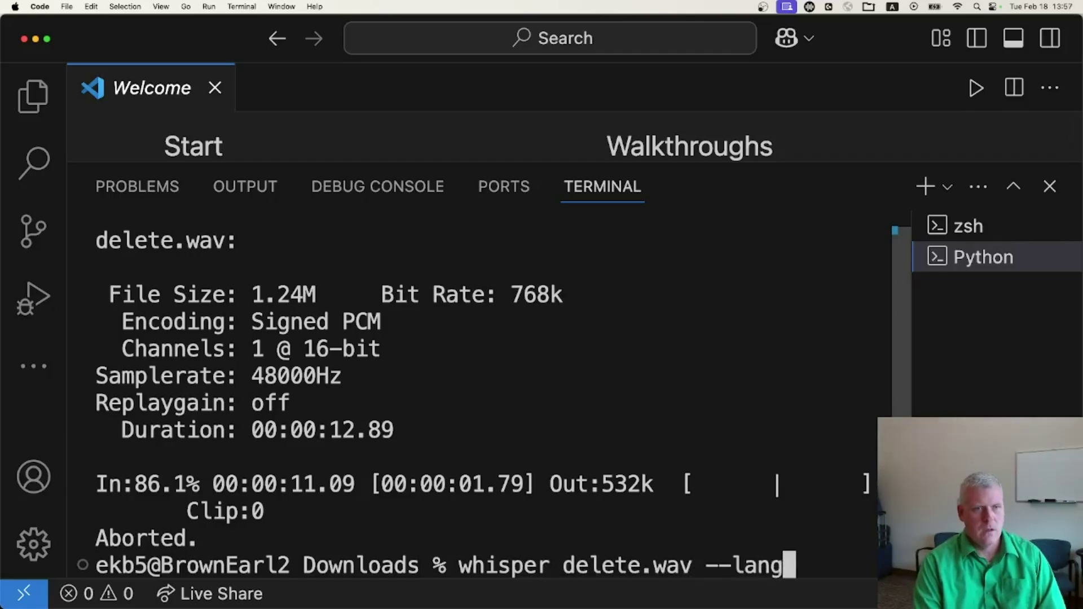
type("uage en")
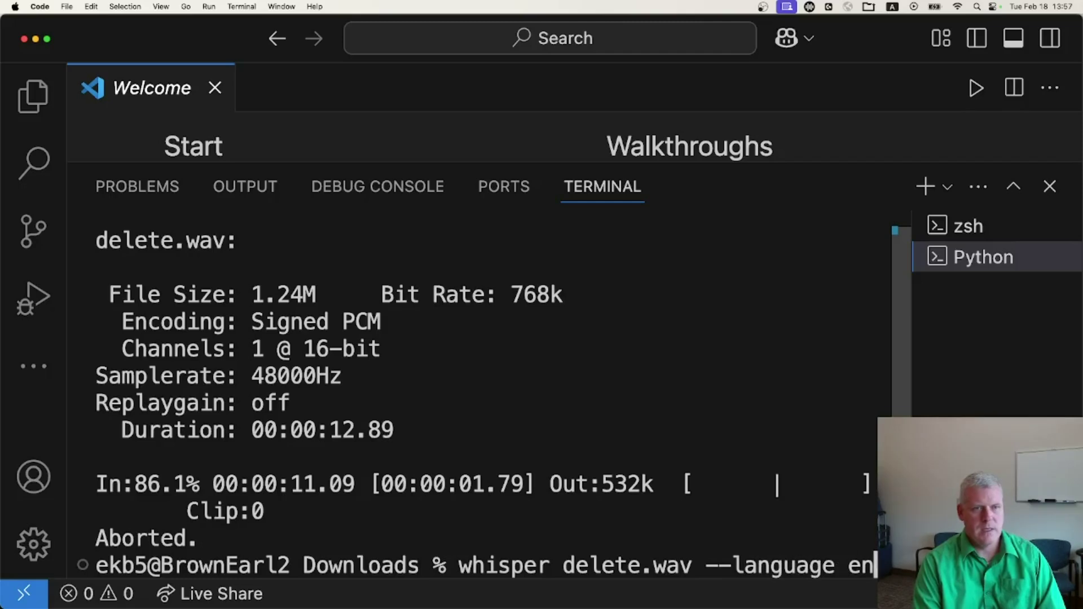
key("BackSpace")
key("BackSpace")
type("English")
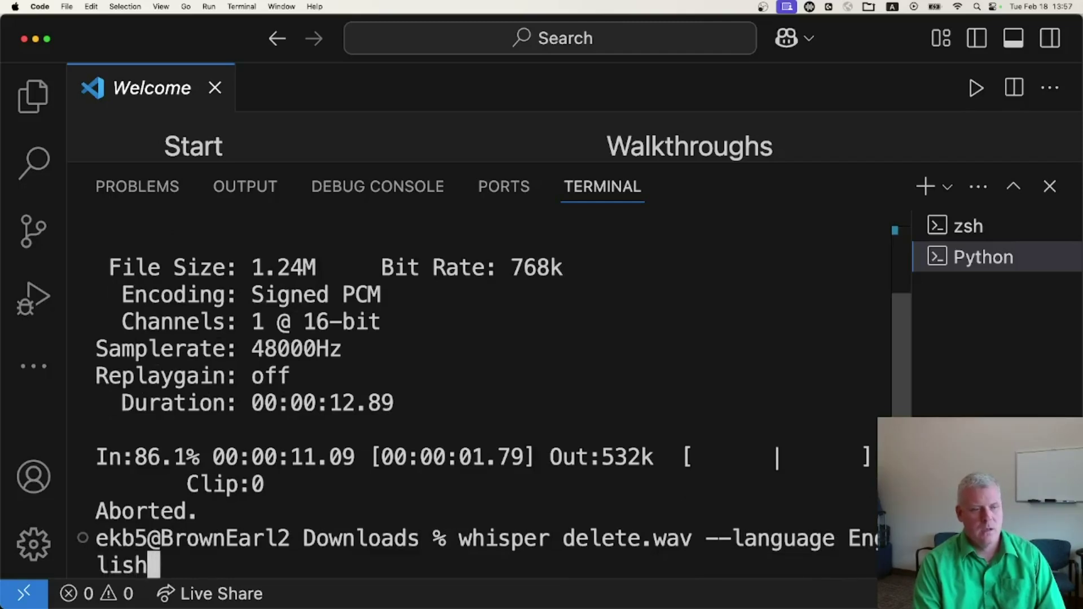
key("BackSpace")
key("BackSpace")
key("BackSpace")
key("BackSpace")
key("BackSpace")
key("BackSpace")
key("BackSpace")
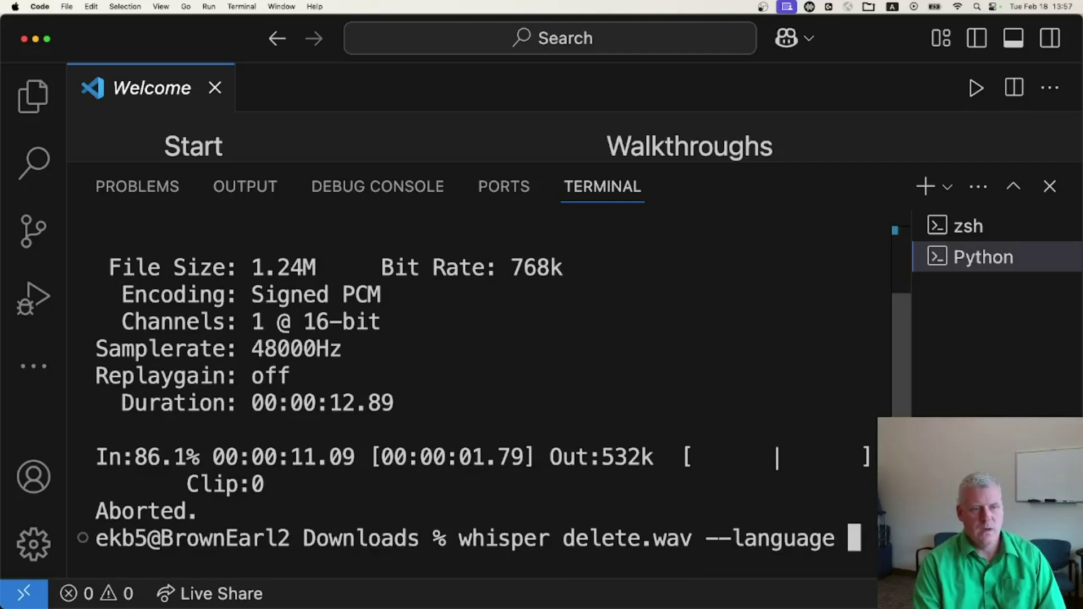
type("en")
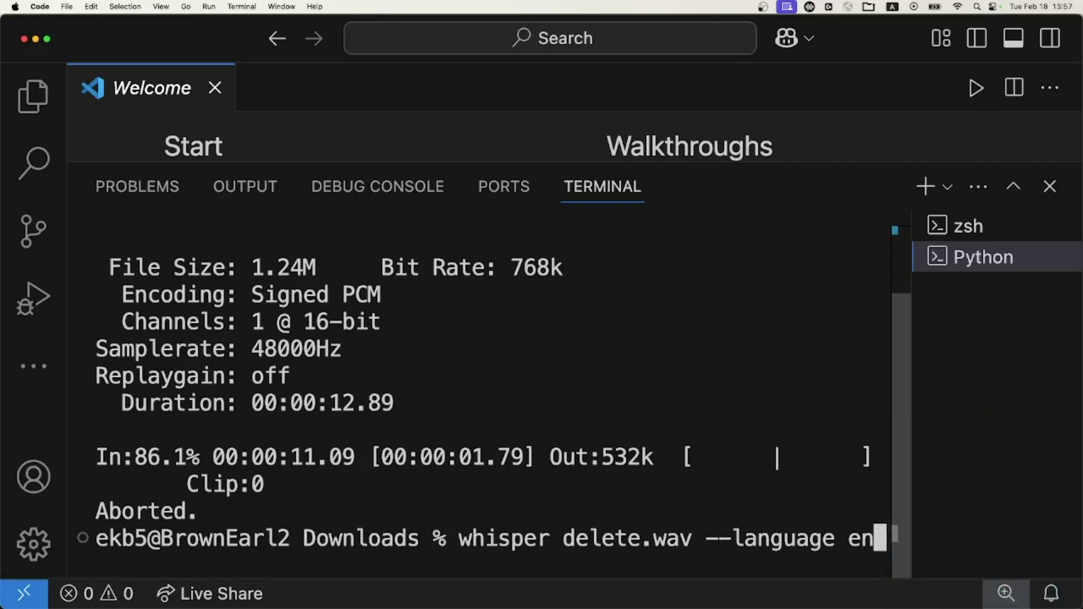
key("Return")
type("--model turbo")
key("Return")
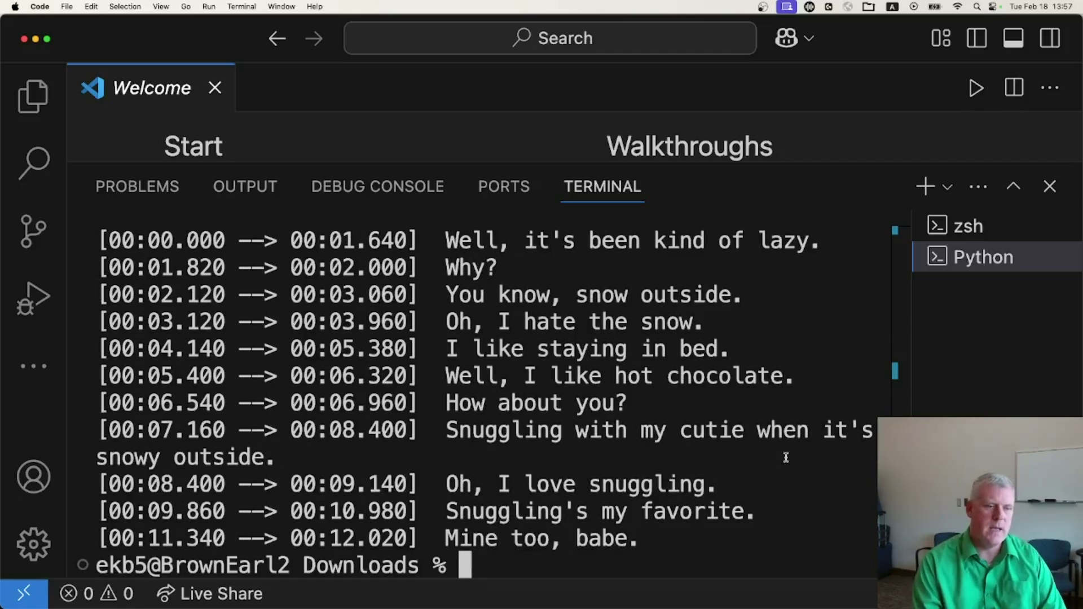
Step: List the Downloads folder with ls -l and highlight Whisper's new delete output files
type("ls -l")
key("Return")
key("super+minus")
key("super+minus")
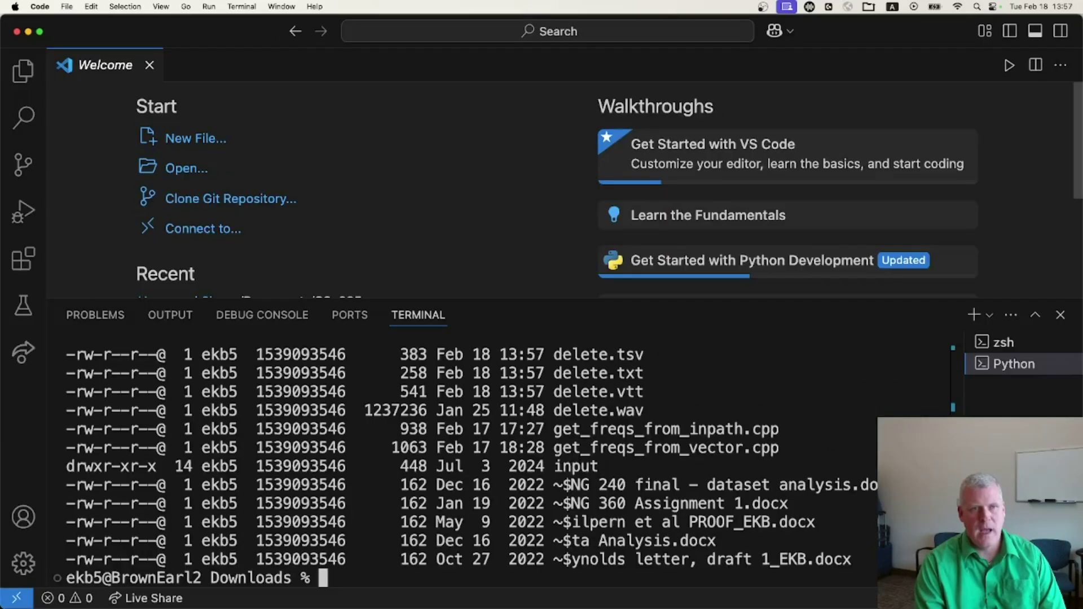
scroll(688, 409, "up", 2)
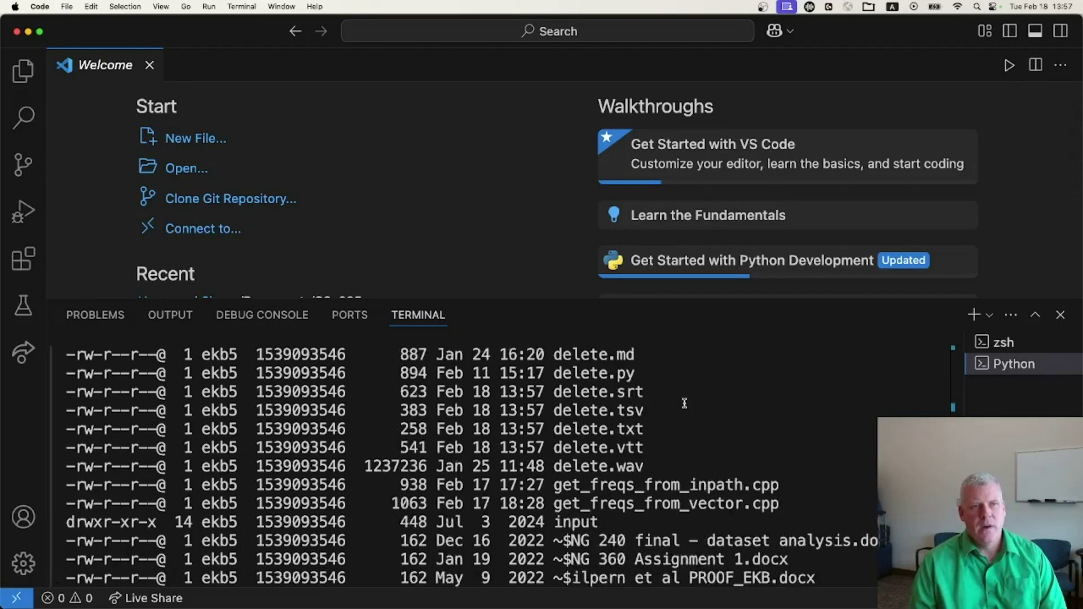
double_click(621, 428)
triple_click(620, 448)
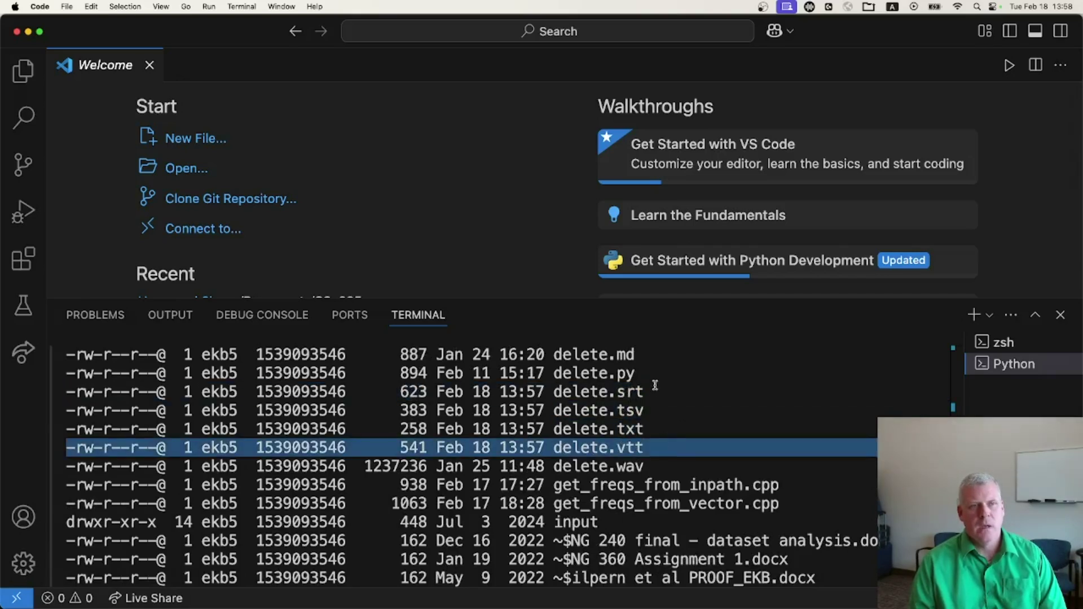
left_click(656, 390)
double_click(556, 392)
left_click_drag(625, 404, 672, 442)
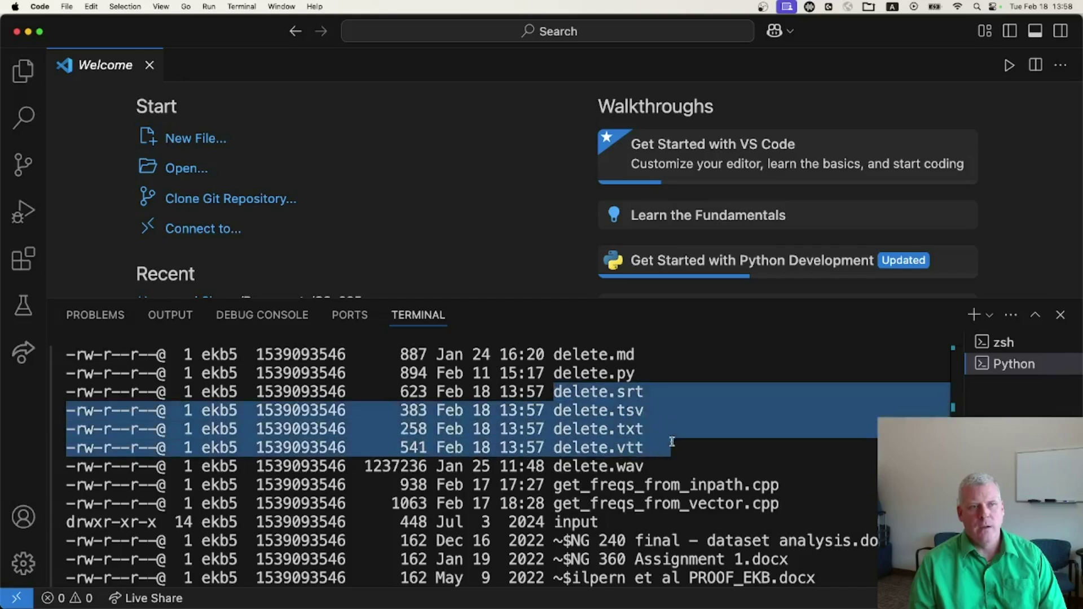
triple_click(623, 411)
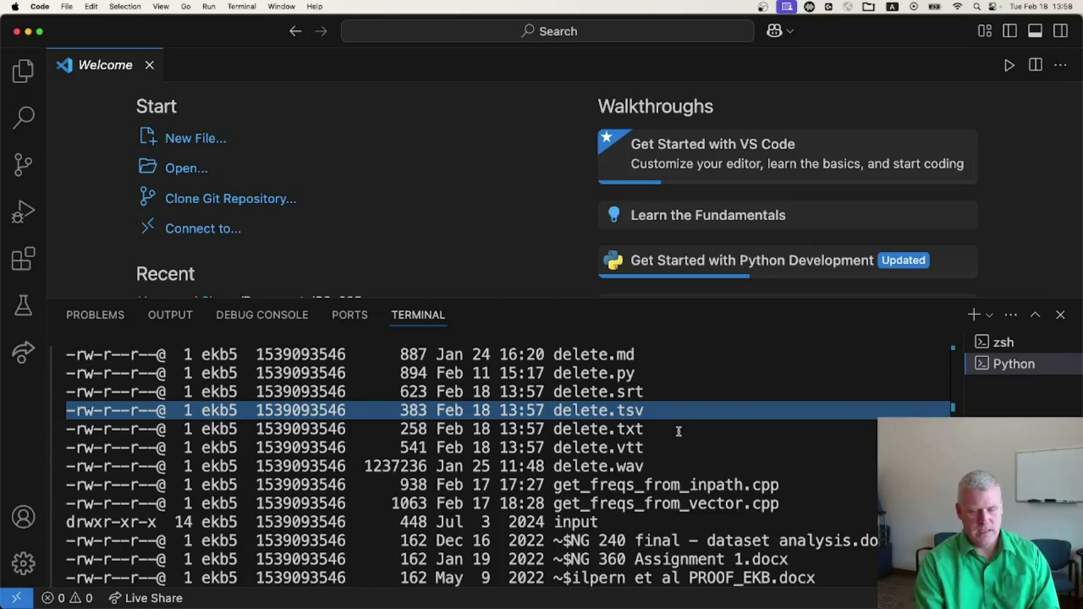
Step: Highlight the delete.tsv file name and start typing an open command for the transcript
key("super+equal")
key("super+equal")
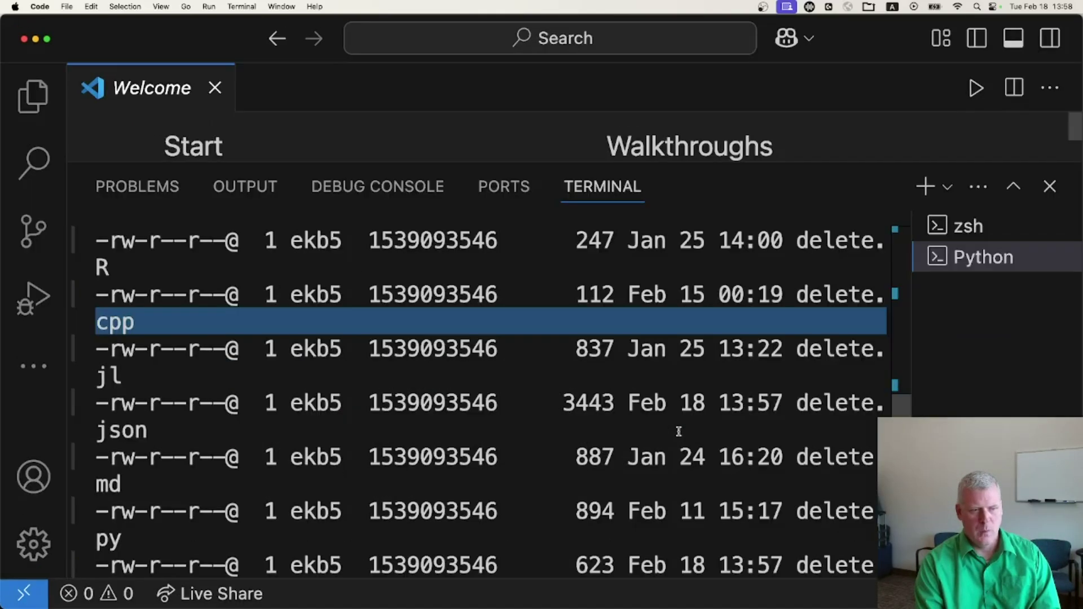
key("super+minus")
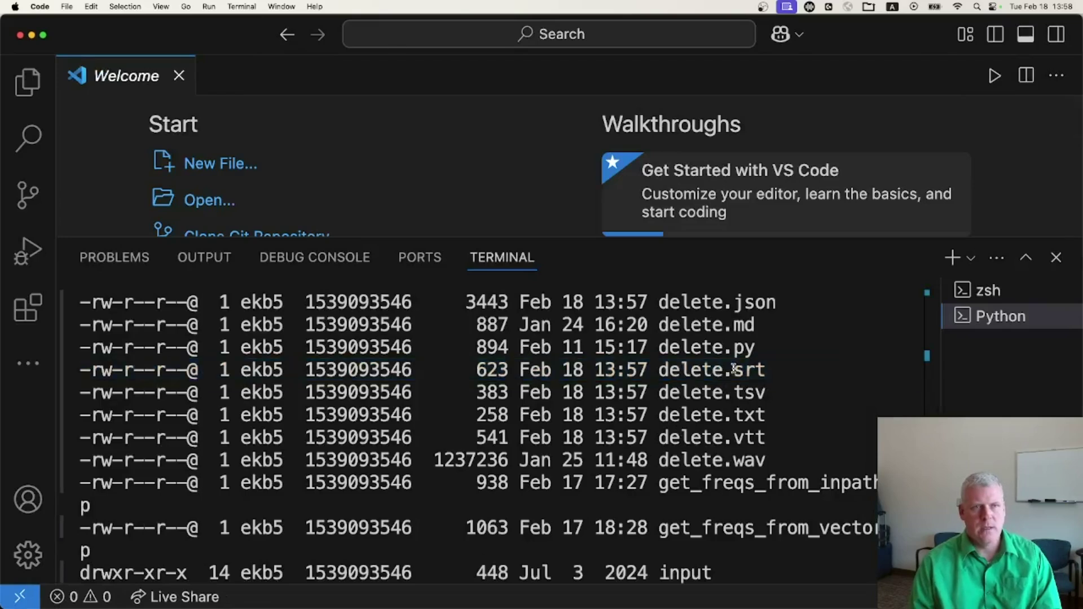
left_click(733, 368)
left_click_drag(773, 392, 660, 397)
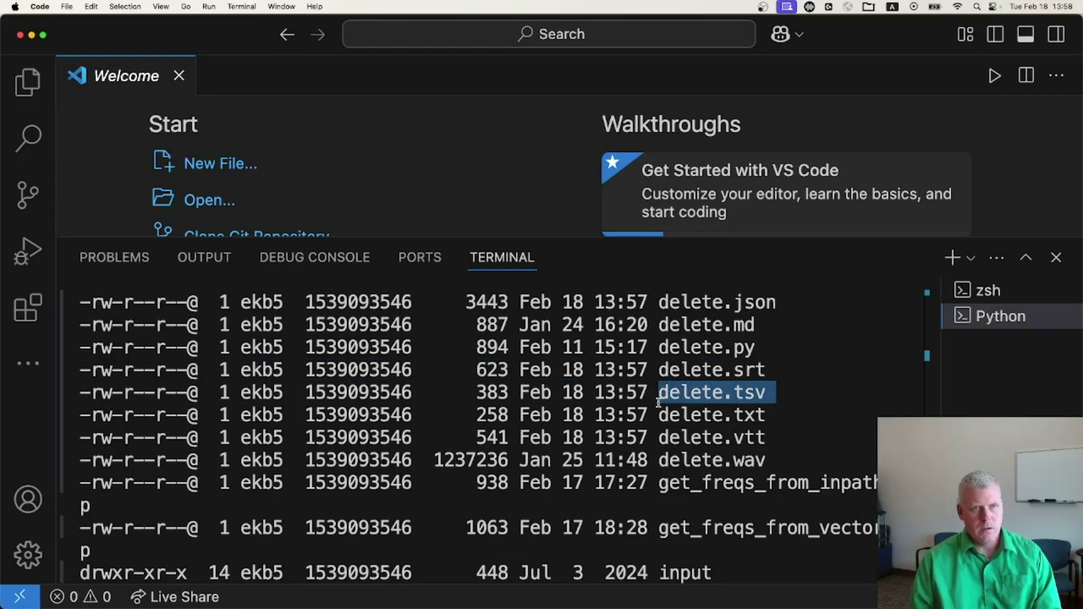
scroll(418, 563, "down", 5)
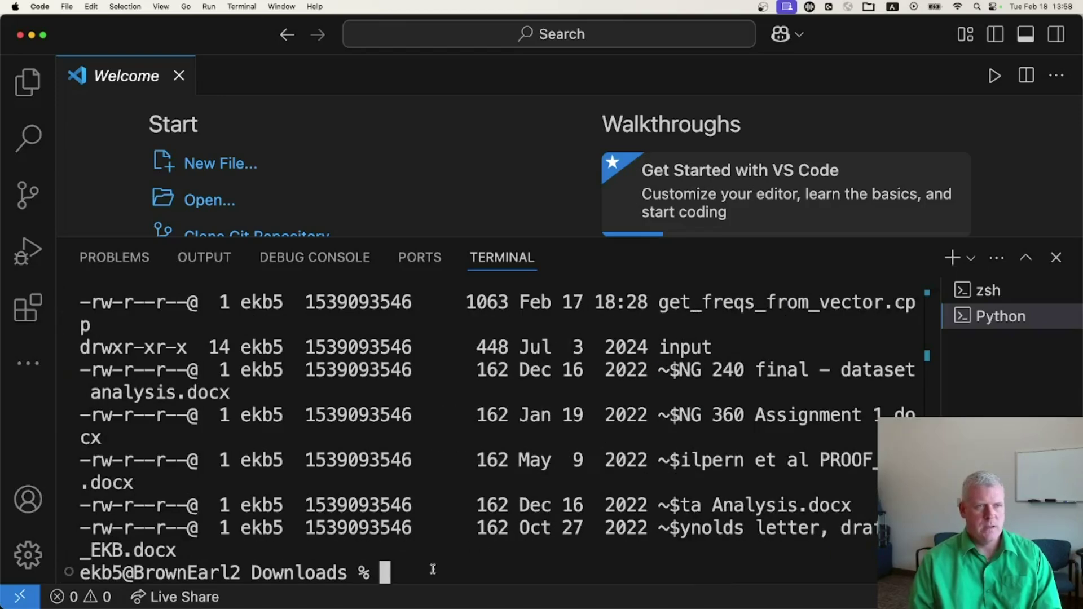
type("open d")
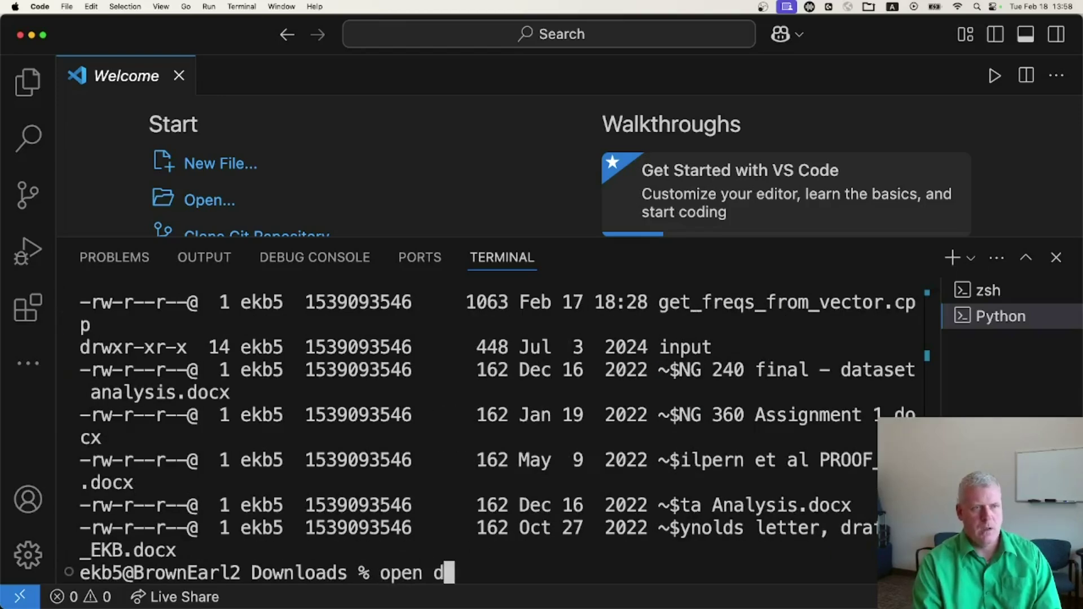
type("elete.tex")
Step: Open delete.txt in TextEdit, select the whole transcript, and close the window
key("BackSpace")
key("BackSpace")
type("xt")
key("Return")
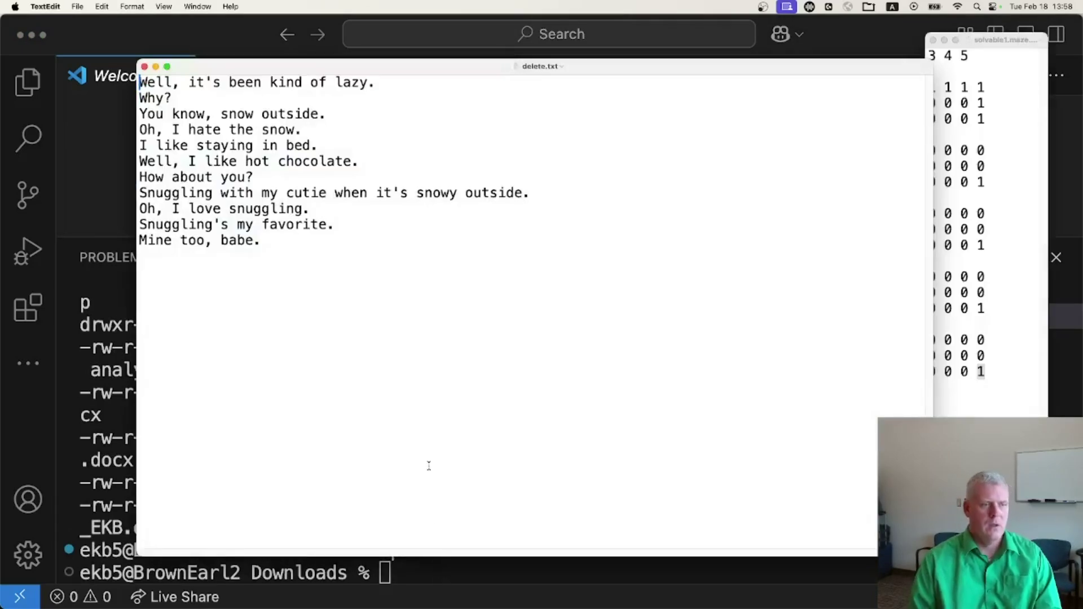
left_click_drag(275, 246, 120, 84)
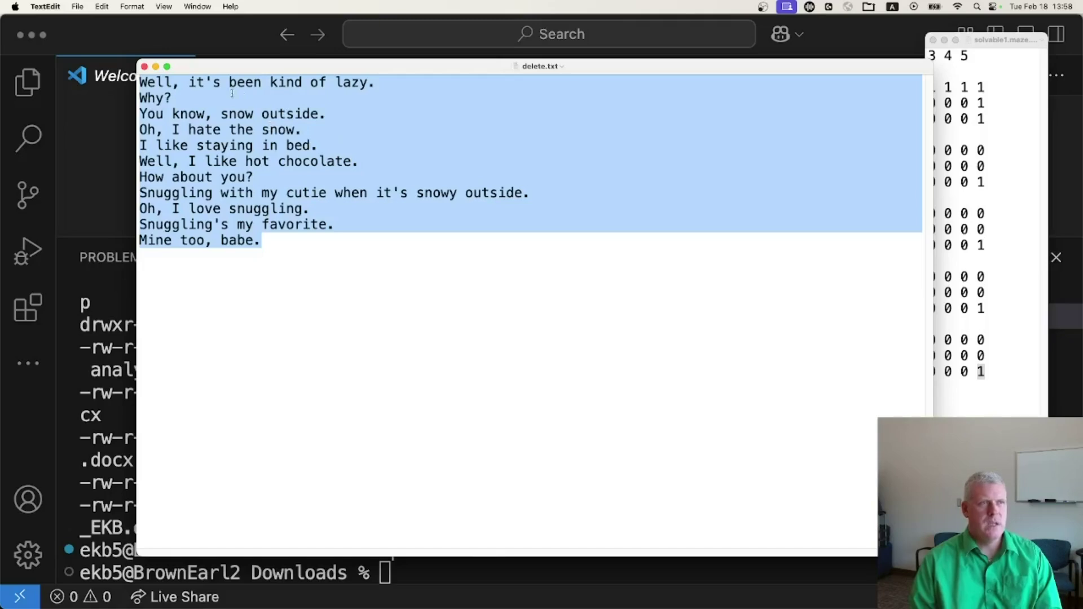
left_click(145, 68)
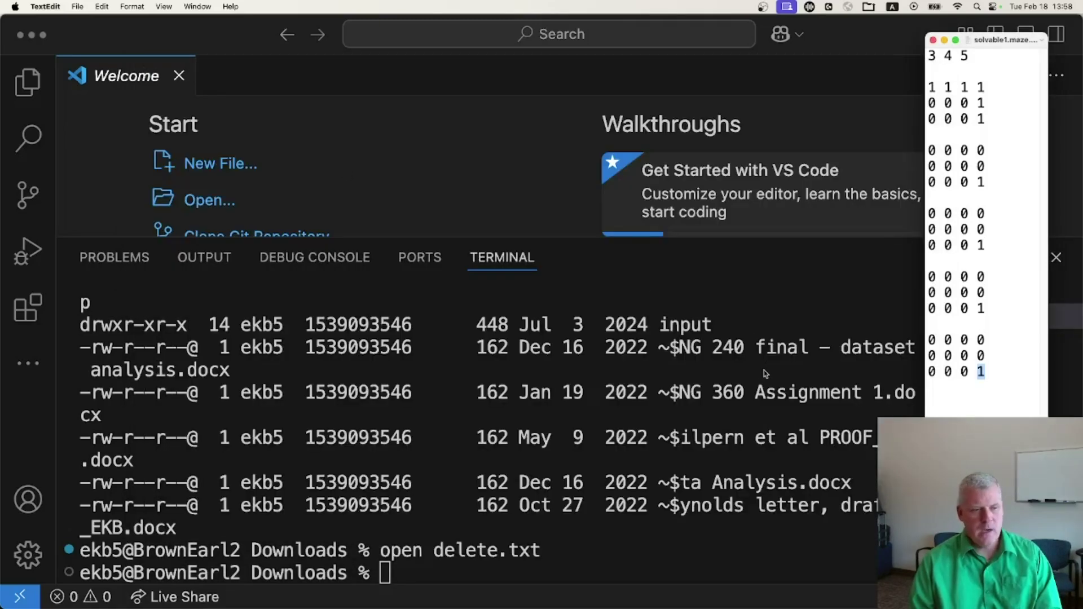
Step: Show the question screen document and highlight plan steps 1 (Whisper transcript) and 2 (ELAN correction)
key("super+Tab")
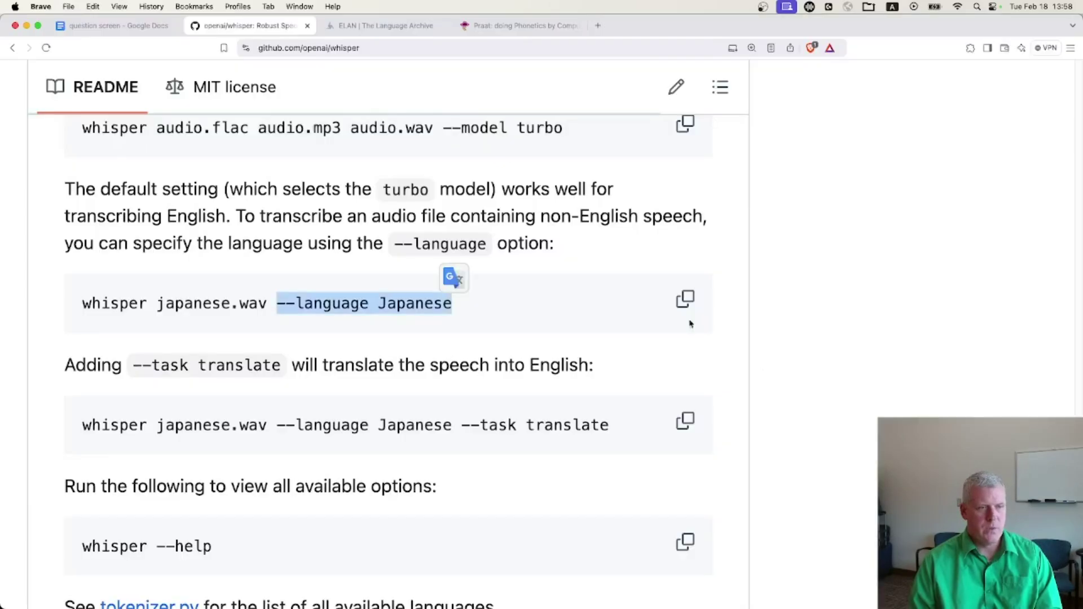
left_click(104, 28)
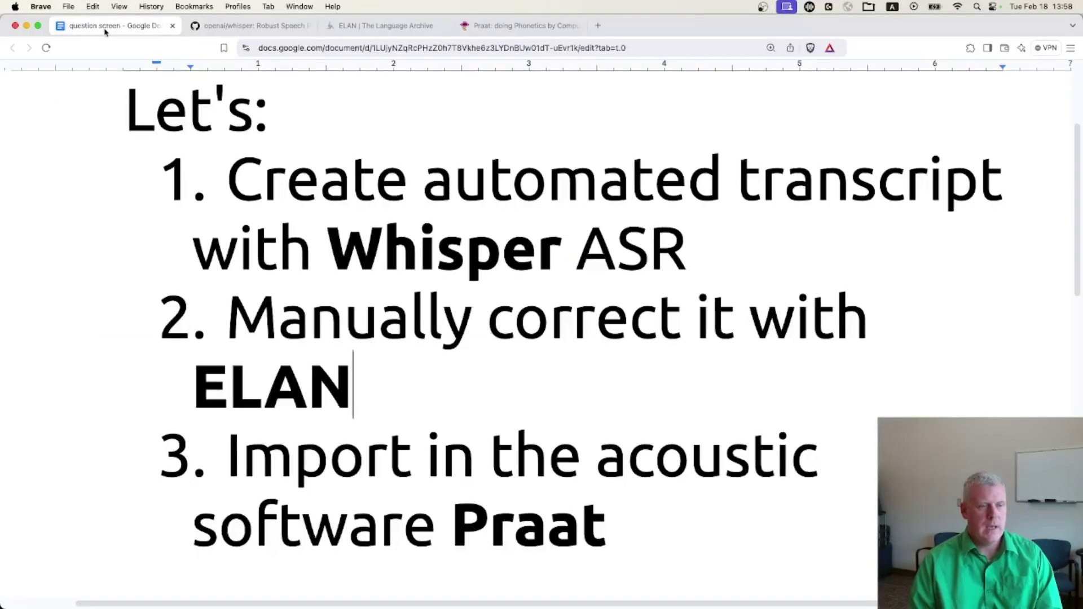
key("super+Tab")
left_click_drag(687, 256, 242, 180)
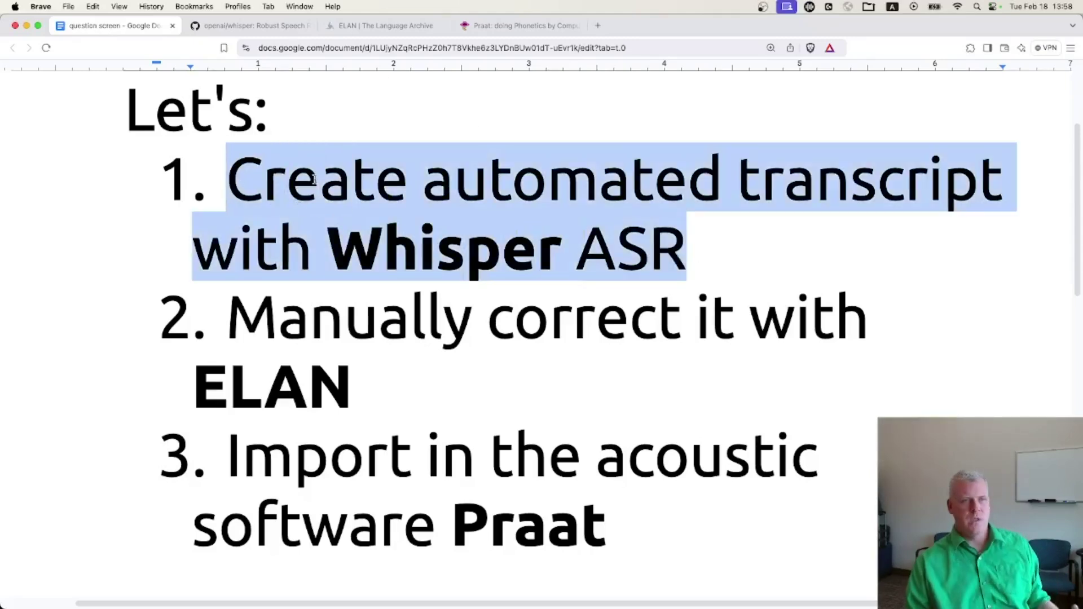
left_click_drag(357, 390, 233, 318)
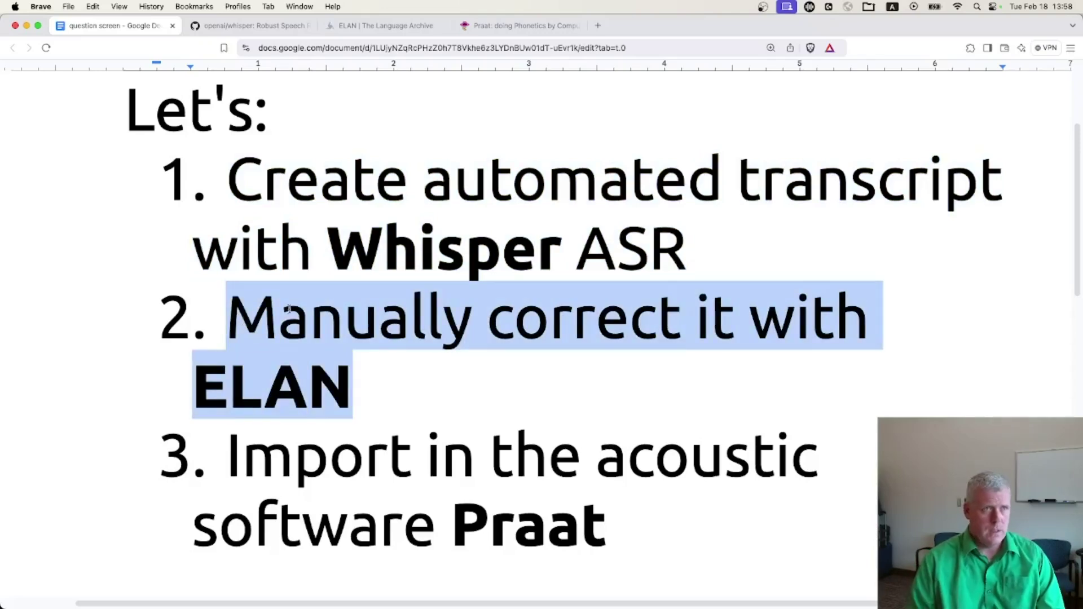
Step: Show the ELAN page on The Language Archive and highlight the sentence describing ELAN
left_click(370, 28)
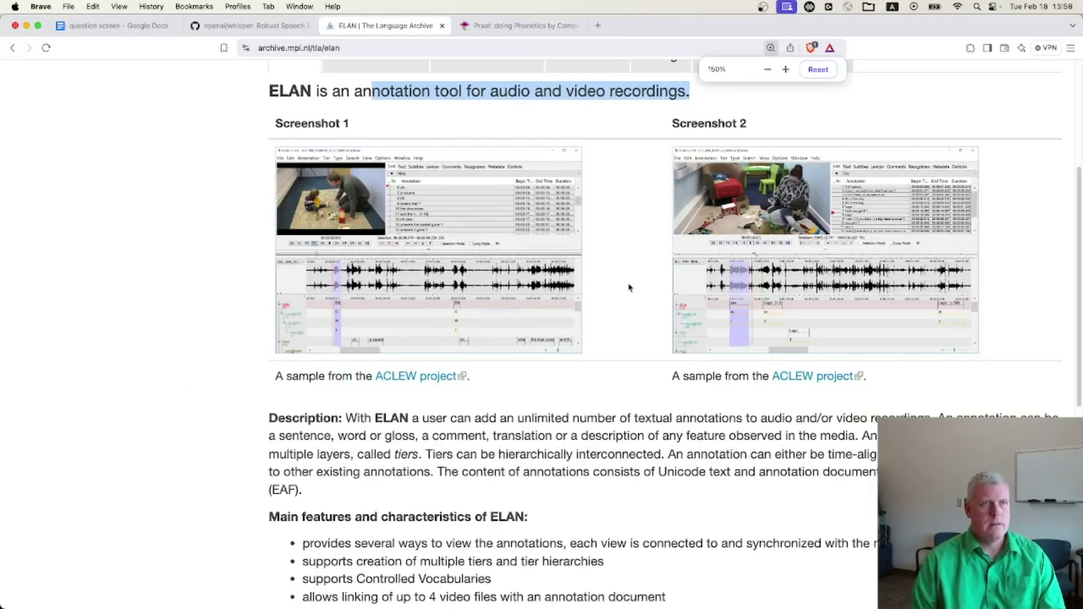
scroll(634, 282, "up", 5)
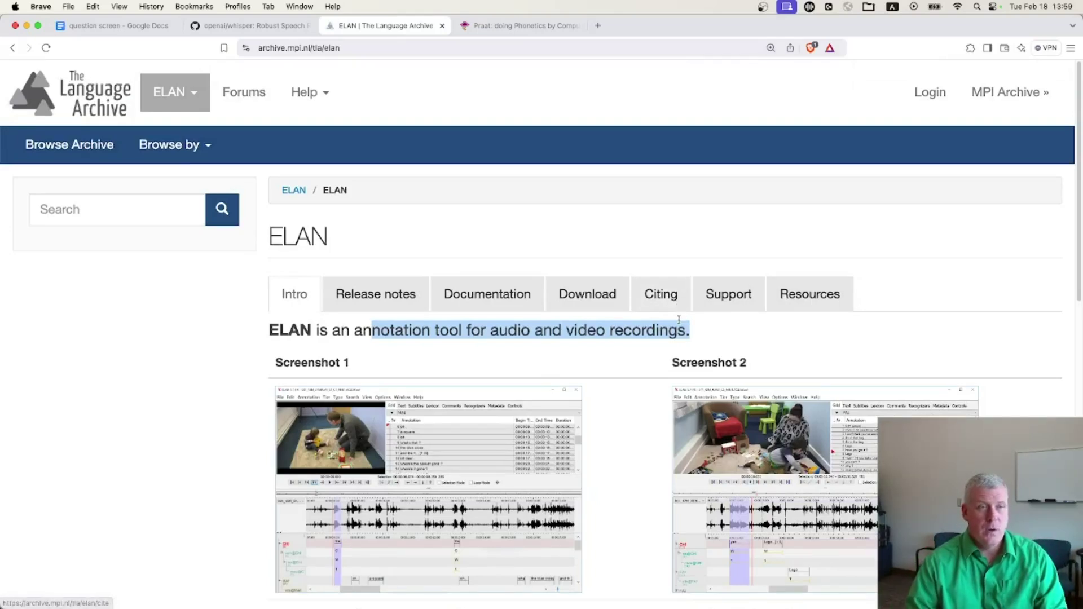
scroll(585, 290, "down", 1)
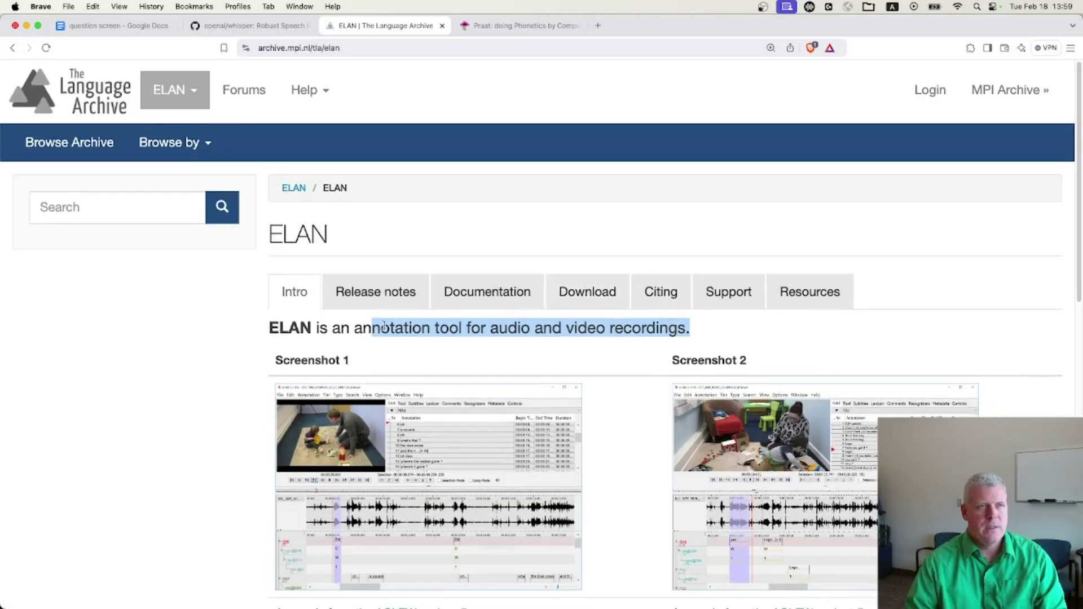
left_click_drag(270, 329, 665, 337)
scroll(550, 310, "down", 5)
scroll(544, 319, "down", 3)
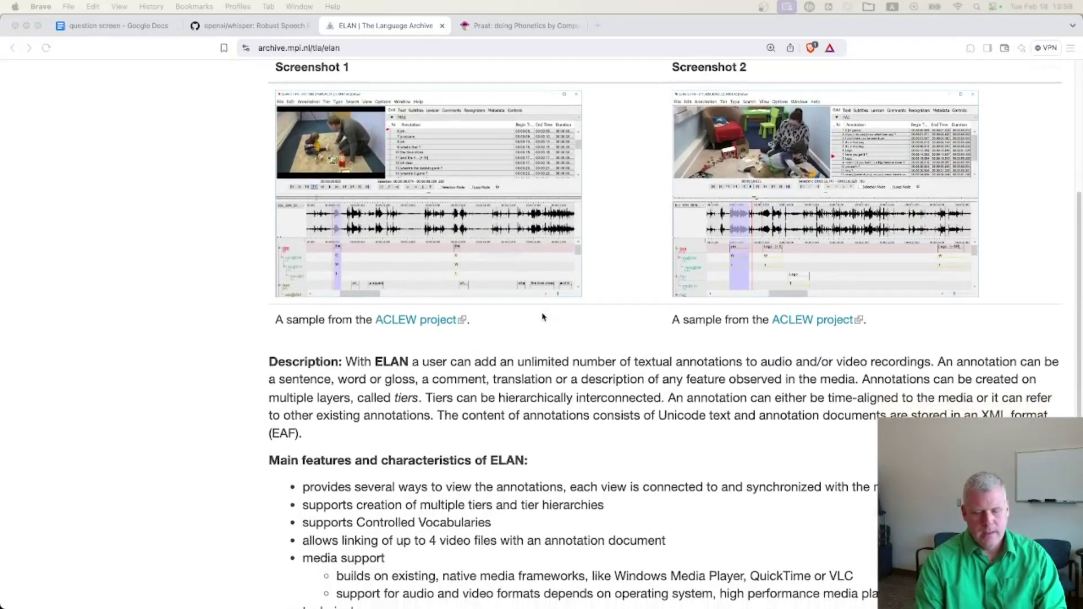
Step: Adjust the ELAN page's zoom level and scroll back up
left_click(193, 331)
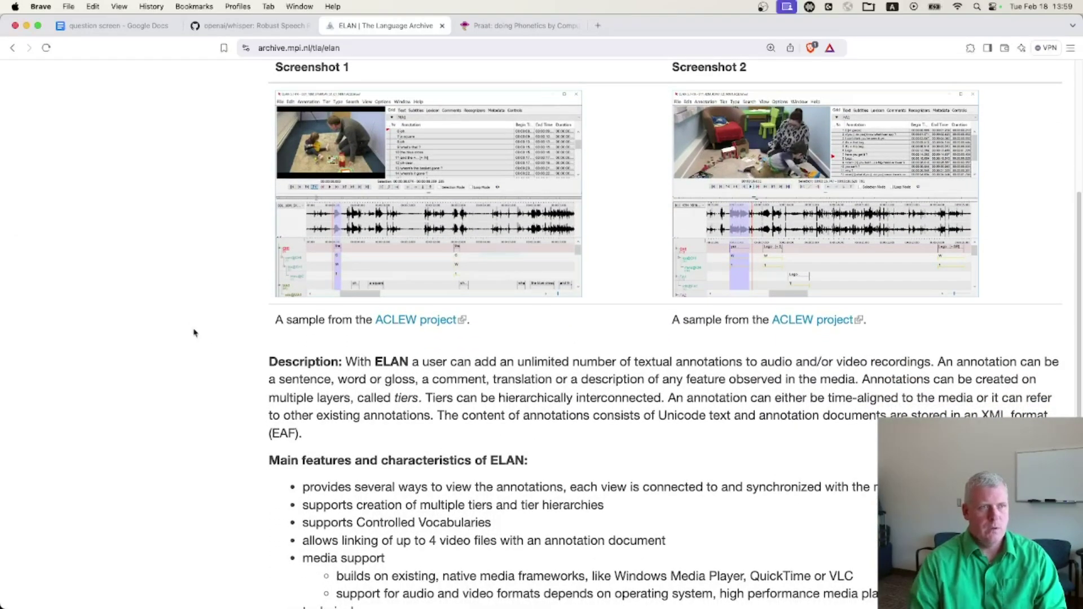
key("super+minus")
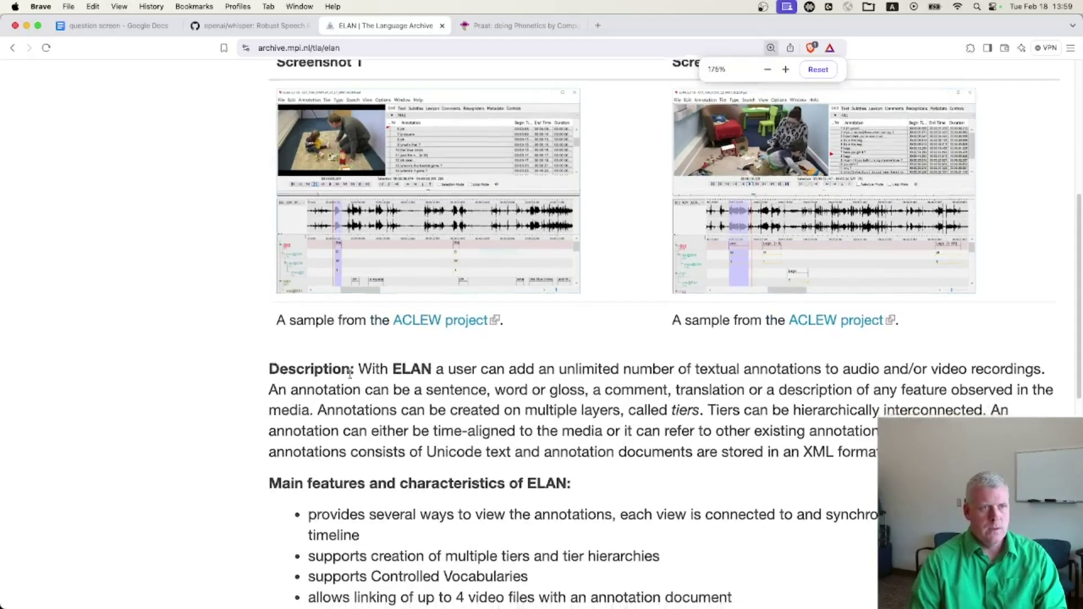
key("super+minus")
key("super+minus")
key("super+equal")
key("super+equal")
key("super+equal")
key("super+equal")
scroll(555, 366, "up", 3)
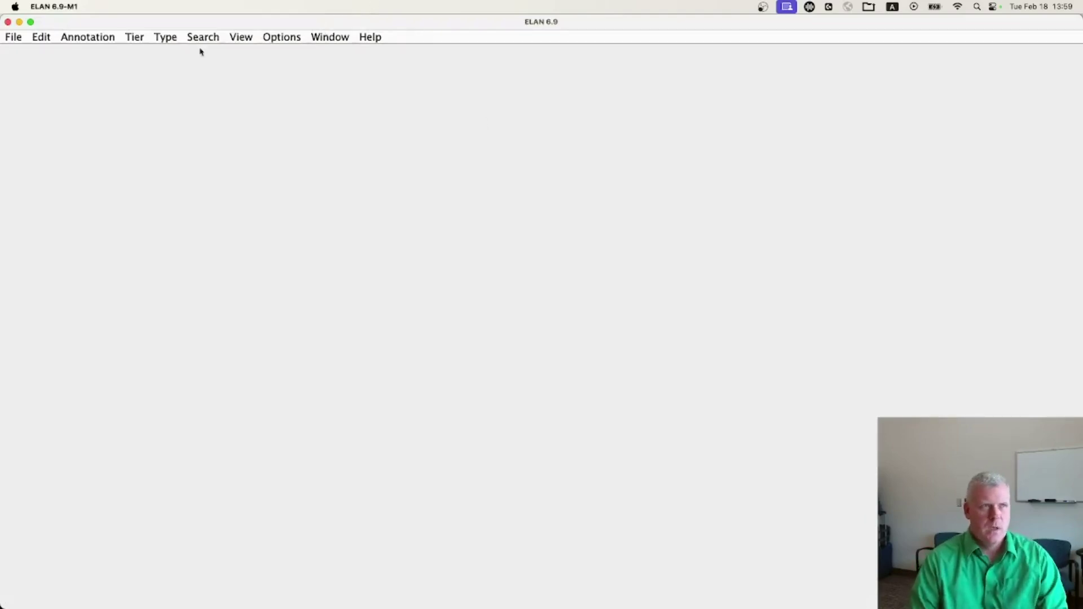
Step: Create a new ELAN document with Downloads/delete.wav as its linked media file
left_click(10, 37)
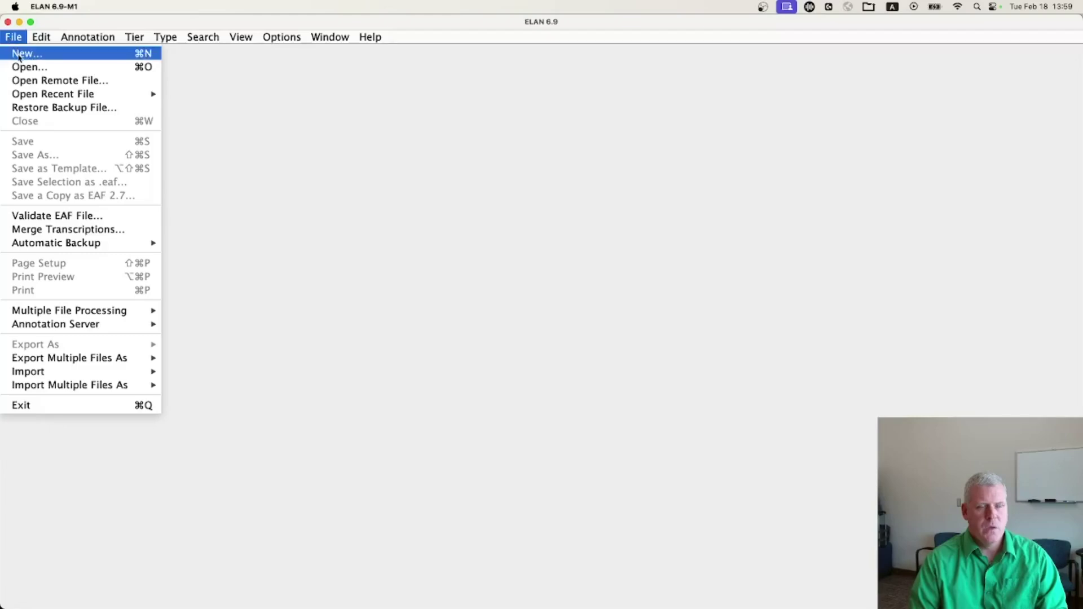
left_click(18, 53)
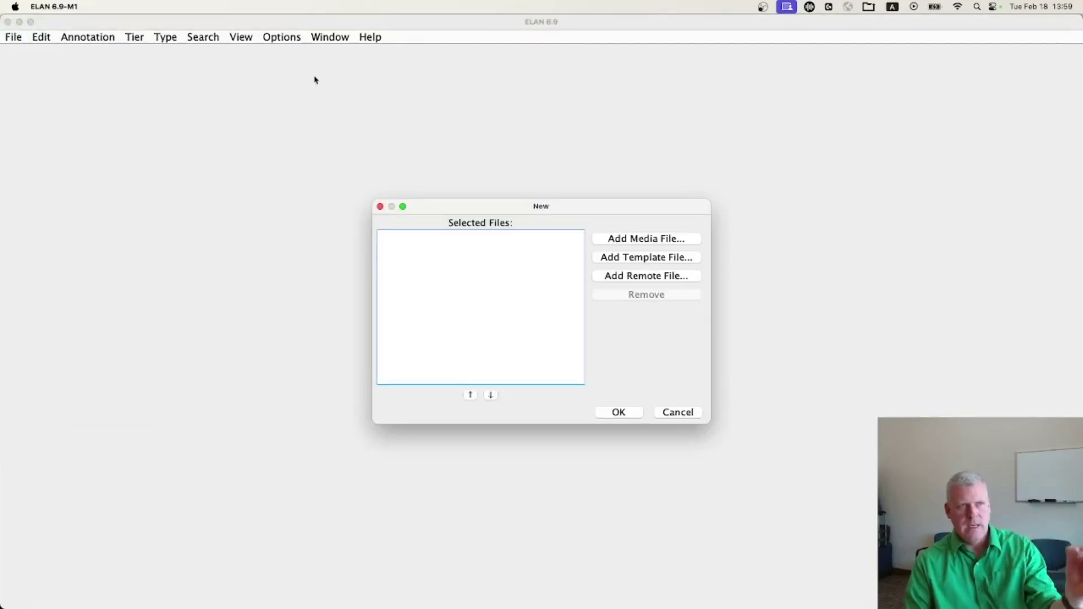
left_click(646, 240)
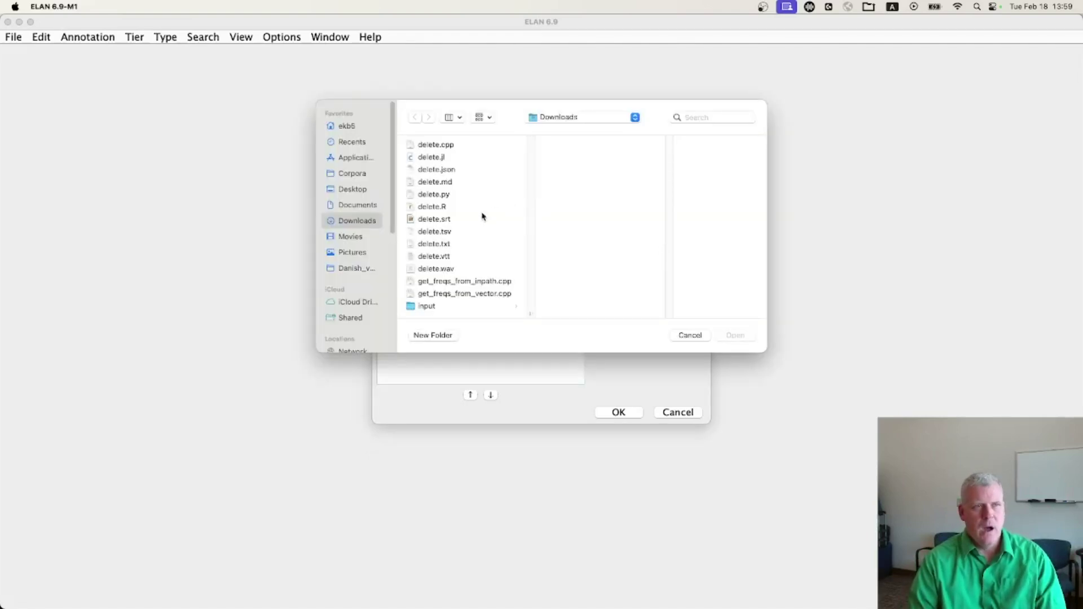
left_click(442, 270)
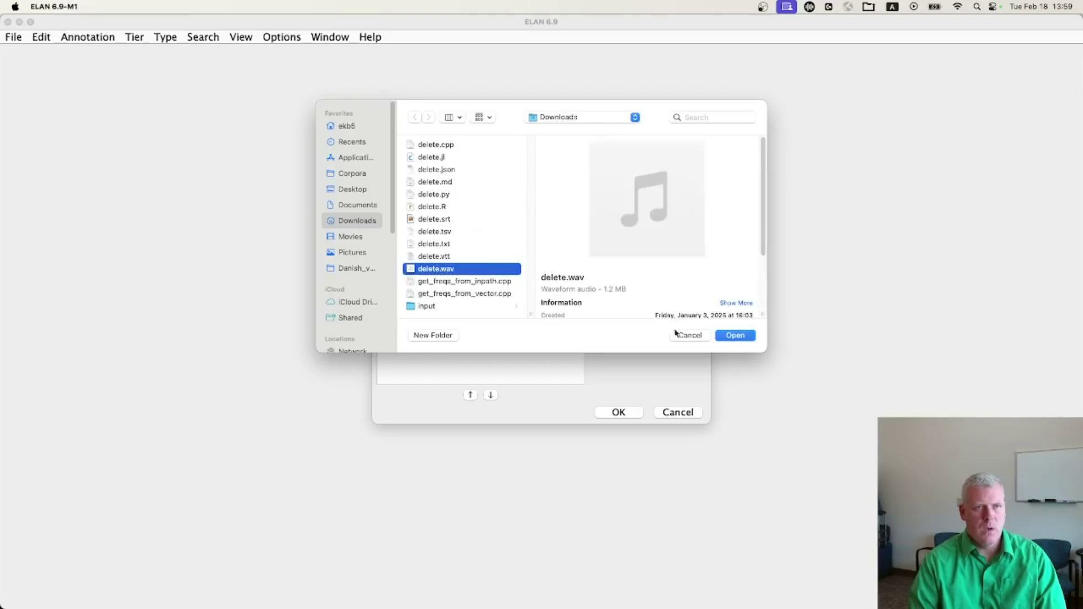
left_click(737, 336)
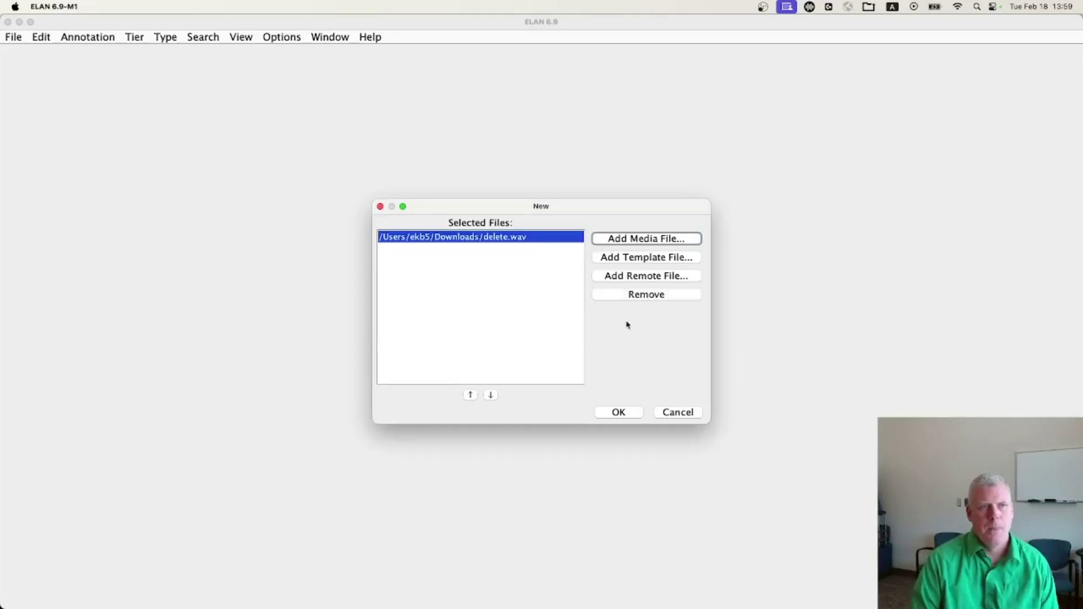
left_click(612, 413)
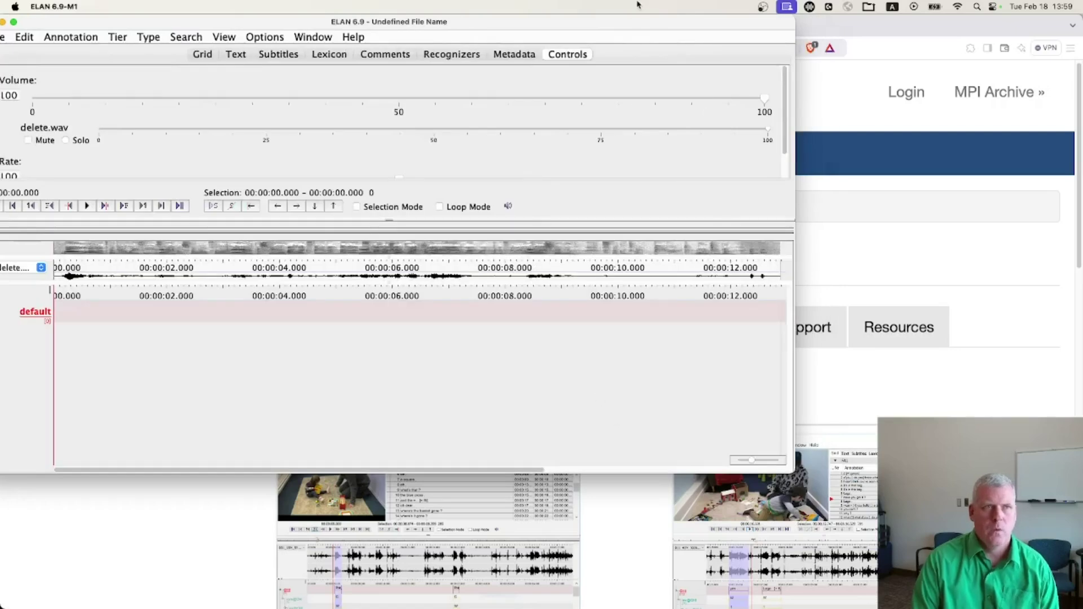
Step: Maximize ELAN and drag the divider down to enlarge the waveform and spectrogram panel
double_click(624, 24)
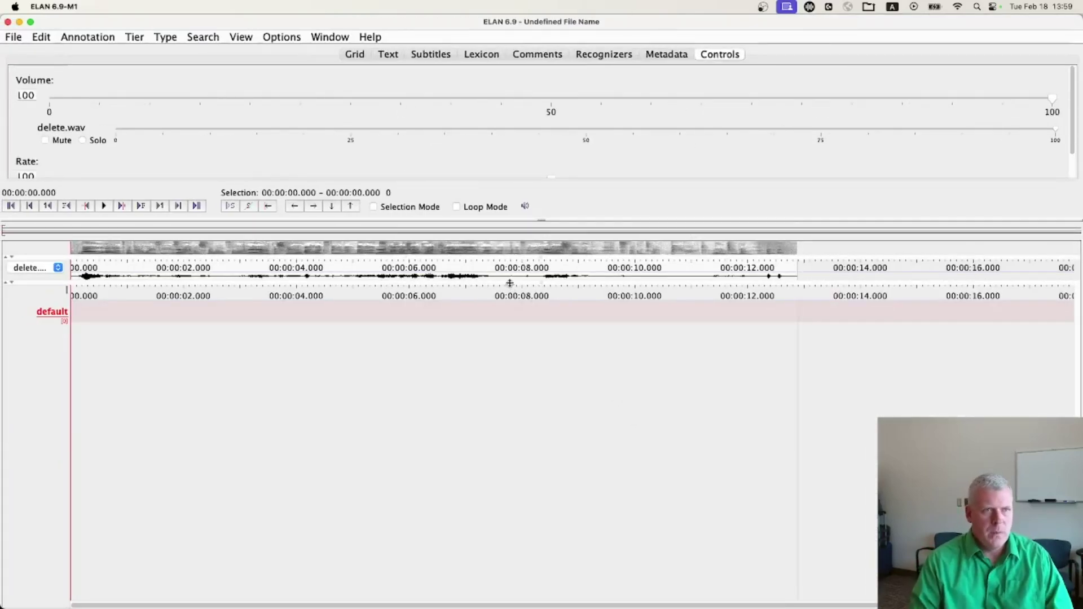
left_click_drag(519, 284, 518, 332)
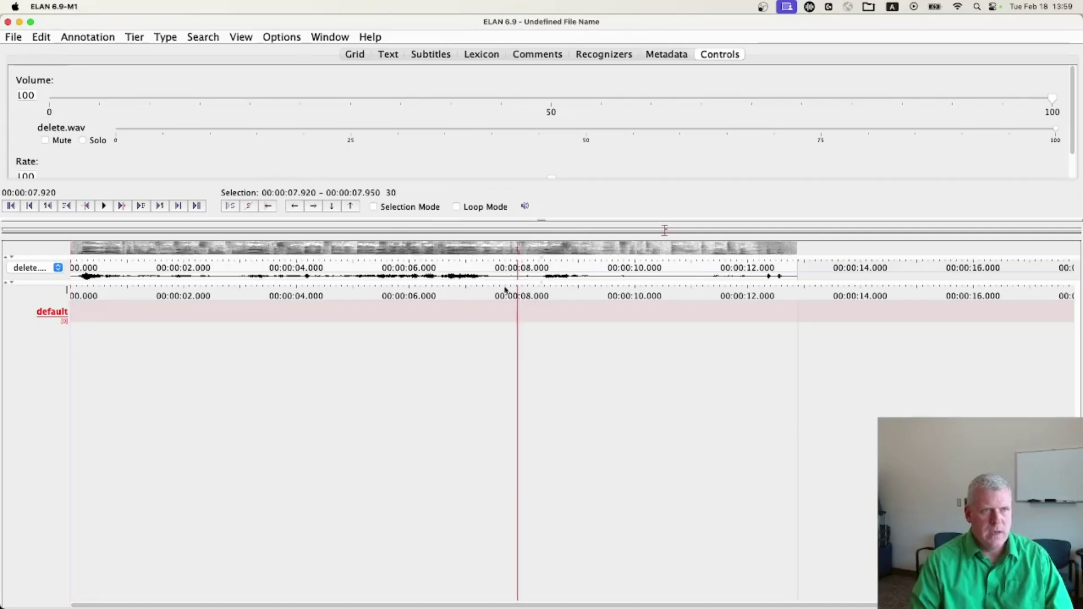
left_click(502, 284)
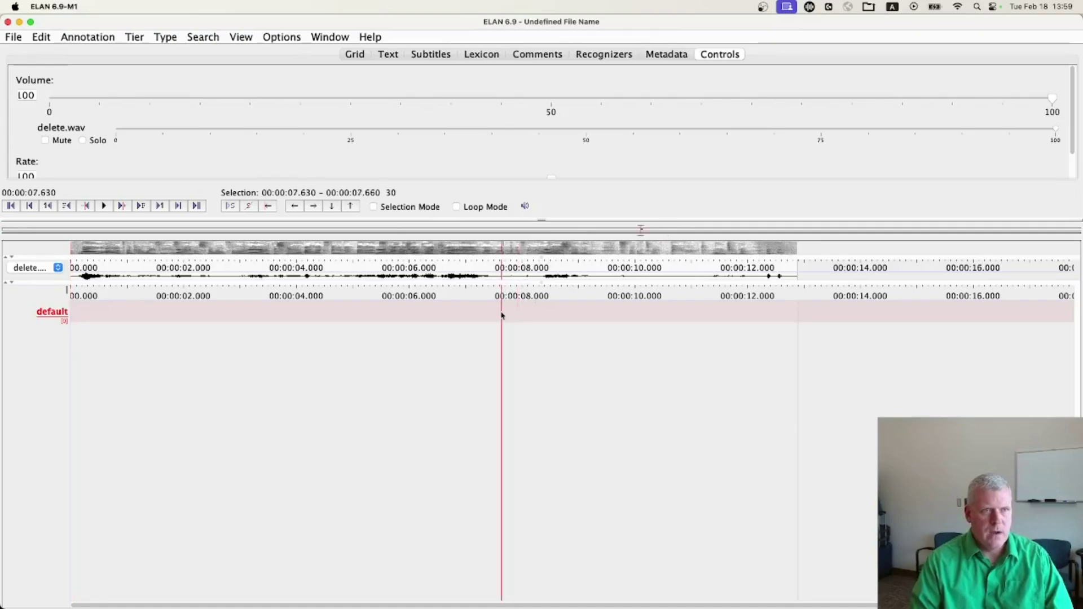
left_click(541, 284)
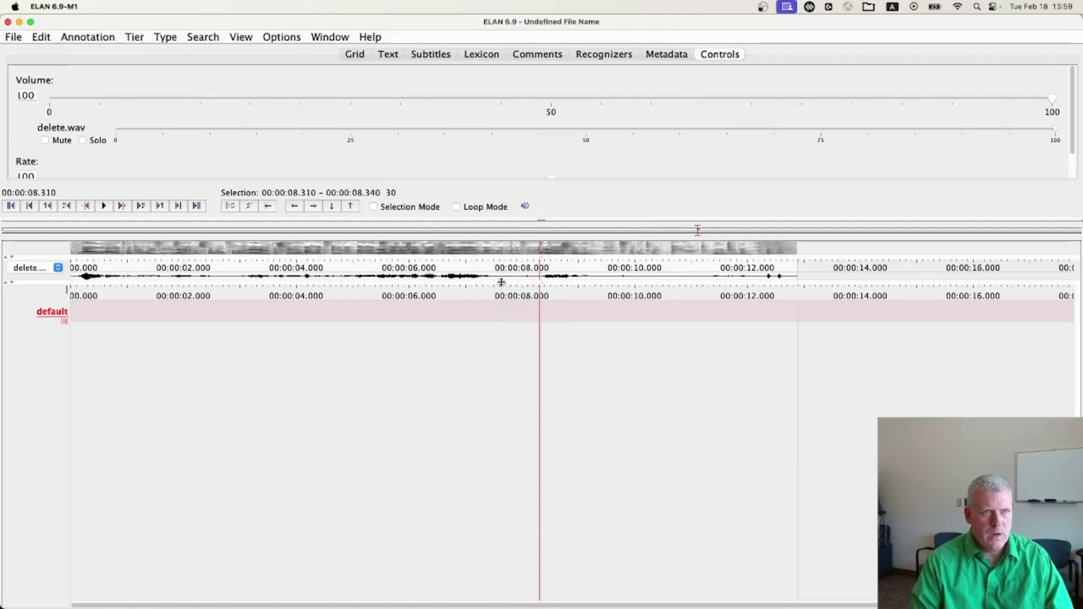
left_click_drag(500, 283, 501, 462)
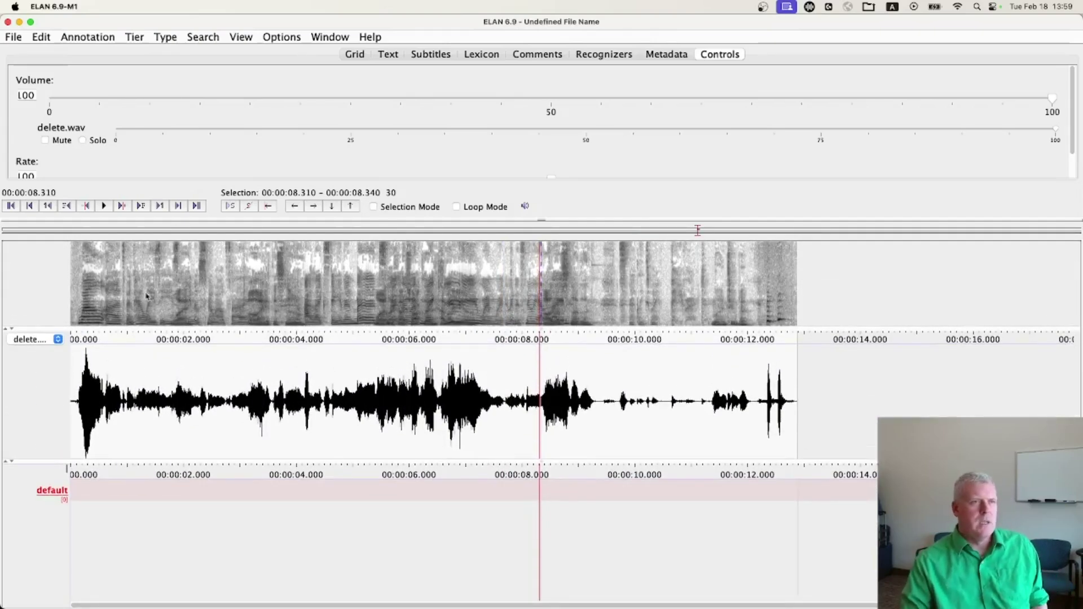
Step: Play the 0.56 to 4.73 s selection, stopping around 3.9 seconds
left_click_drag(102, 291, 337, 298)
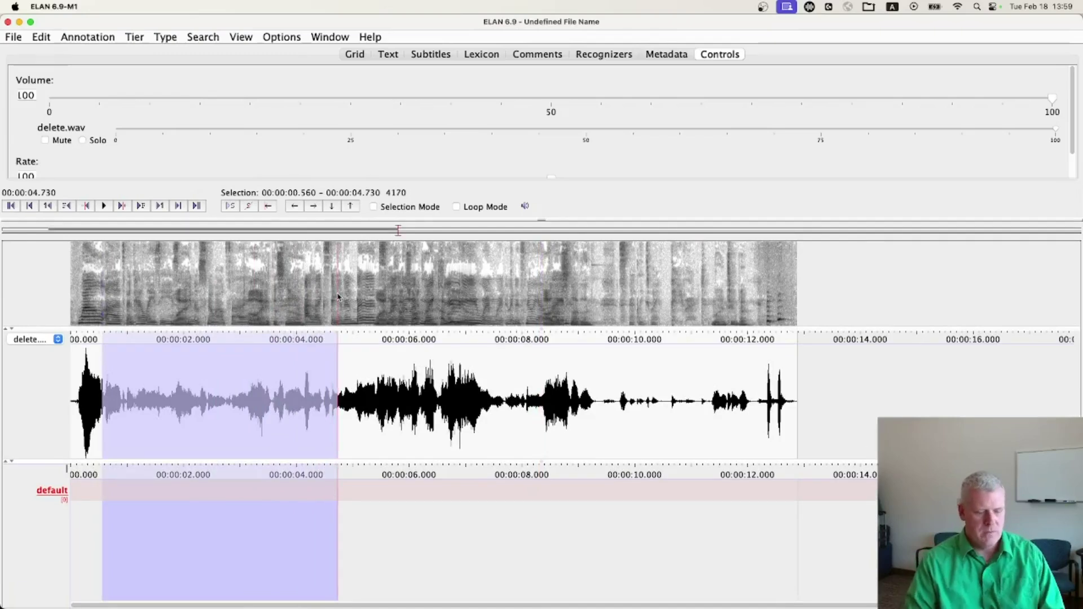
key("shift+space")
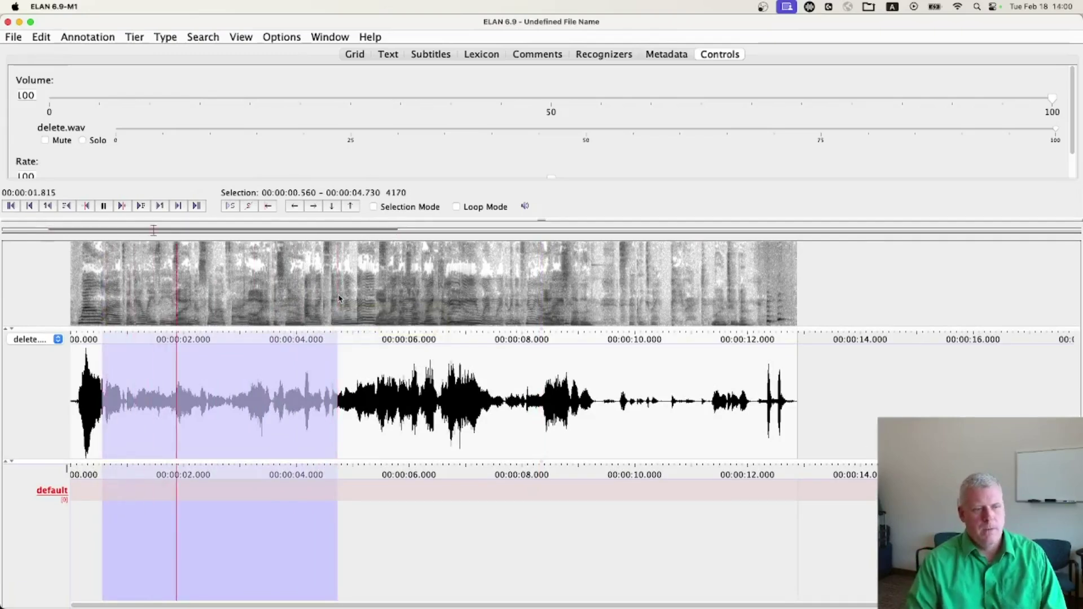
left_click(293, 277)
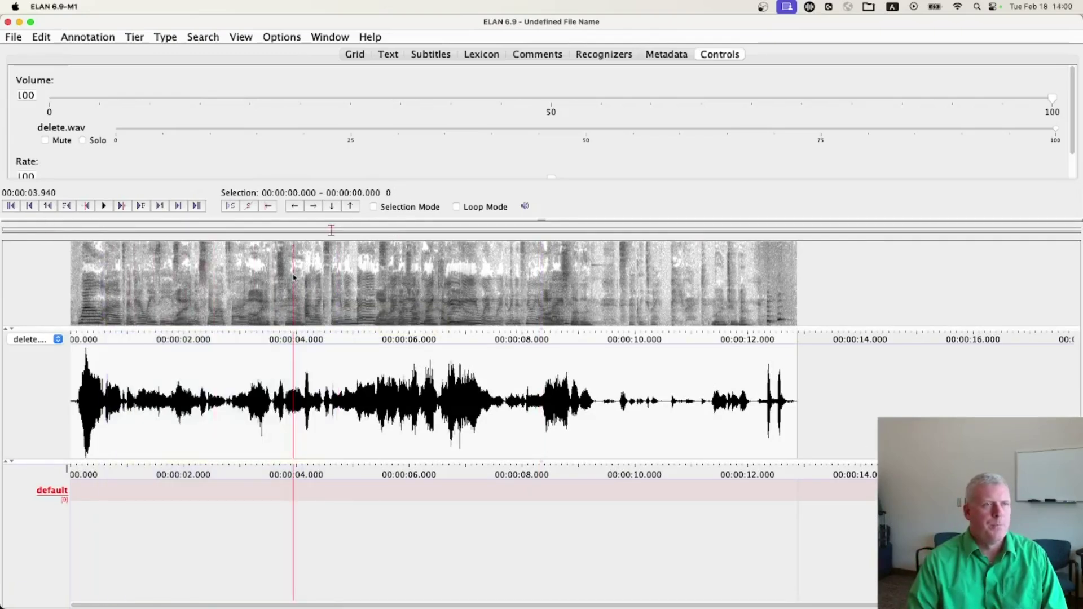
Step: Set the spectrogram's maximum displayed frequency to 11025 Hz and apply it
right_click(294, 277)
left_click(365, 331)
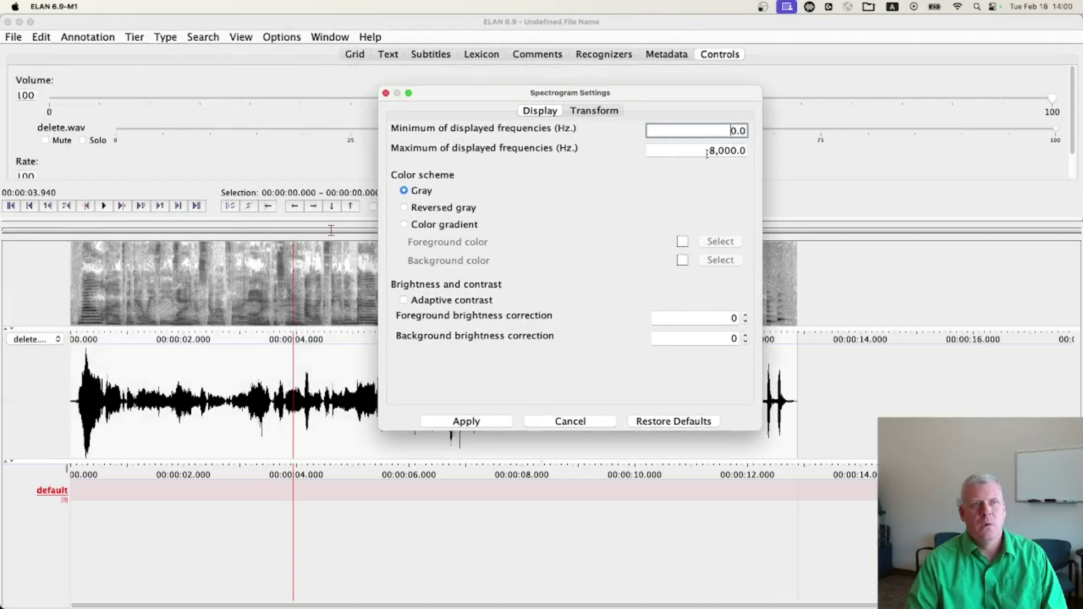
left_click(706, 152)
type("11025")
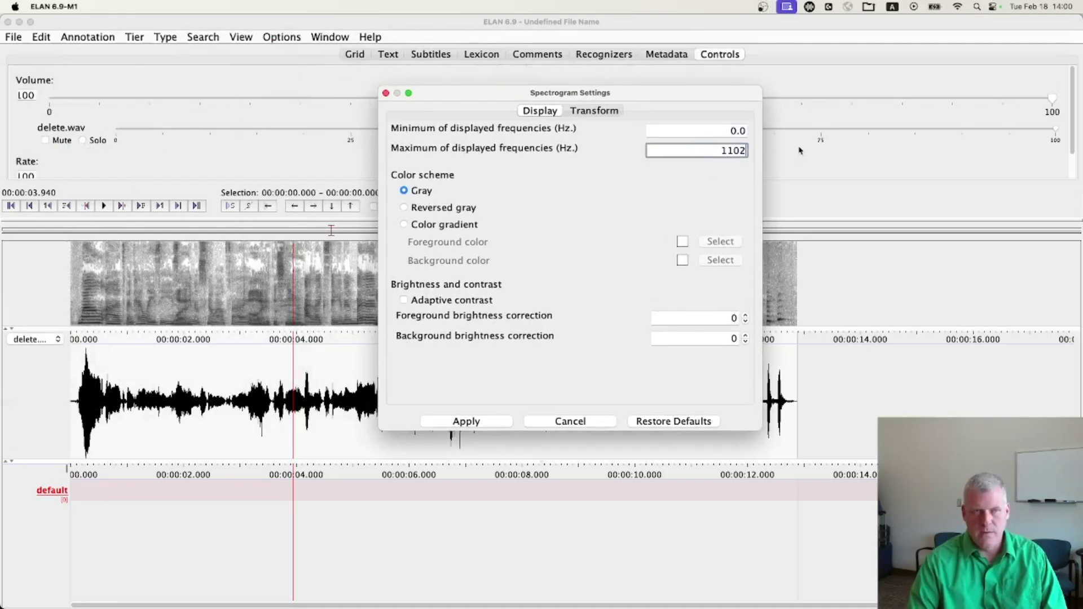
left_click(456, 424)
Step: Select the short stretch from 4.45 to 4.69 seconds in the waveform
left_click_drag(259, 307, 378, 291)
left_click(342, 275)
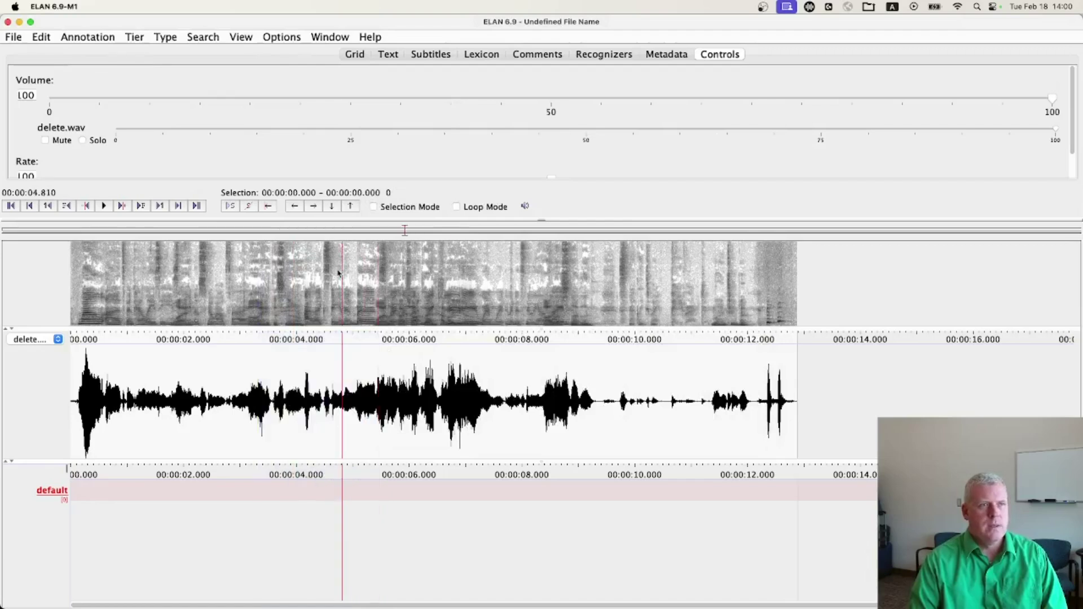
left_click_drag(322, 271, 335, 273)
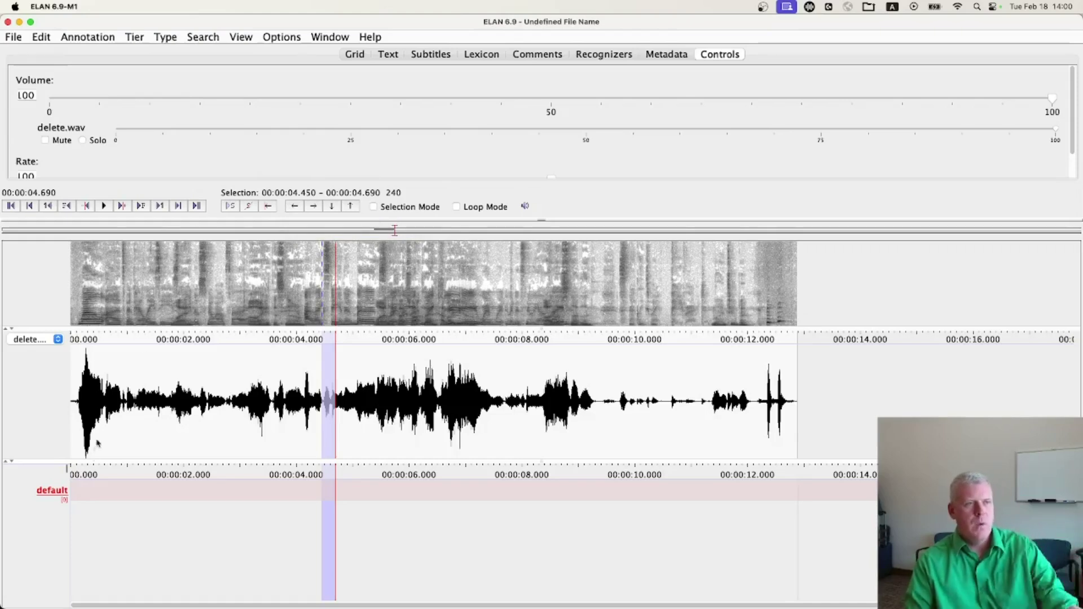
left_click(84, 493)
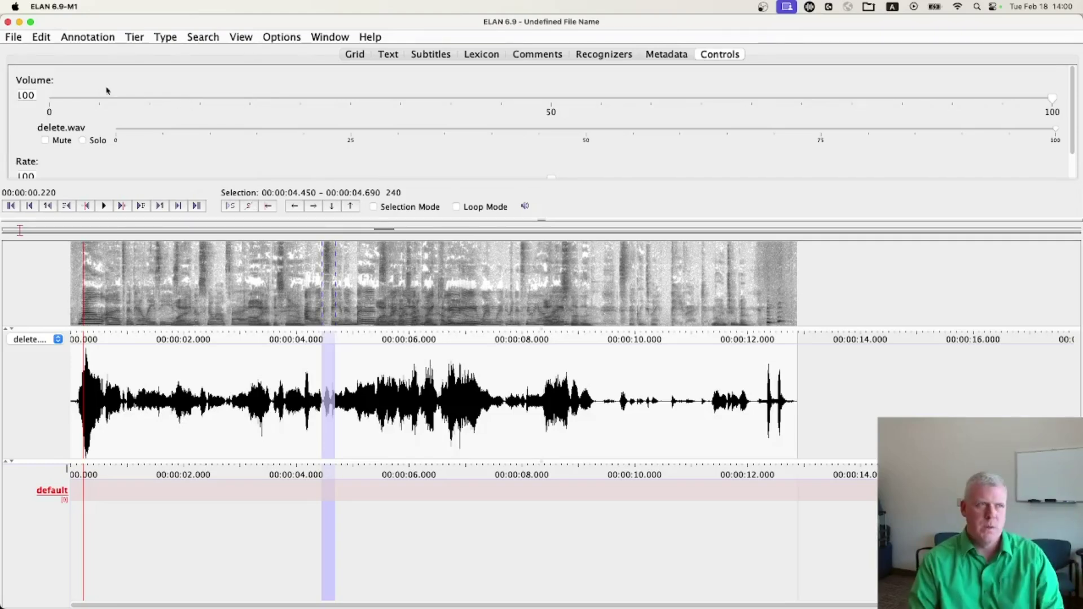
left_click(14, 38)
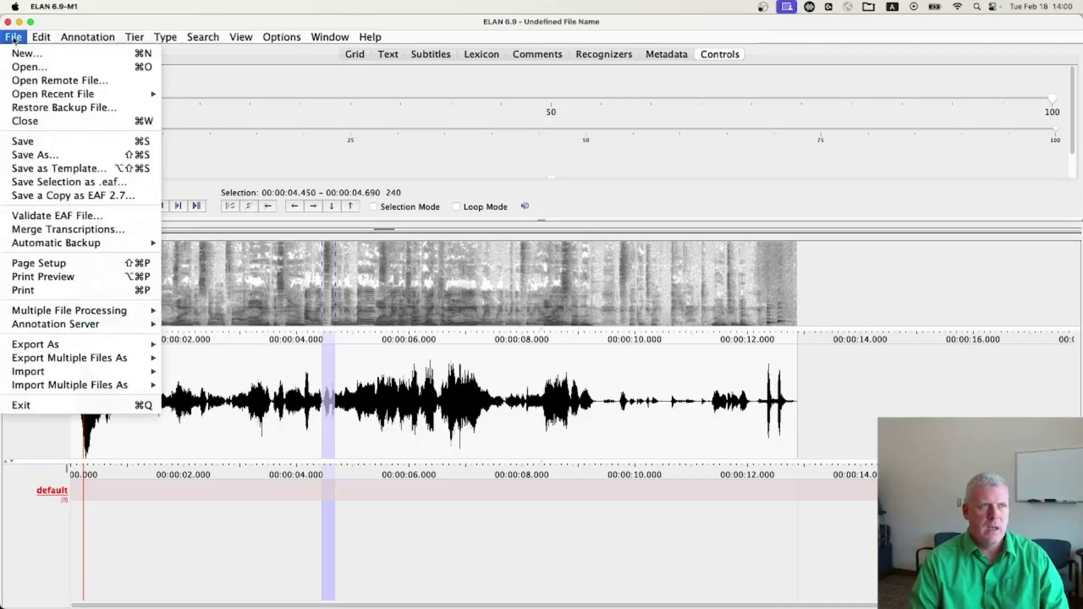
left_click(13, 38)
left_click(13, 38)
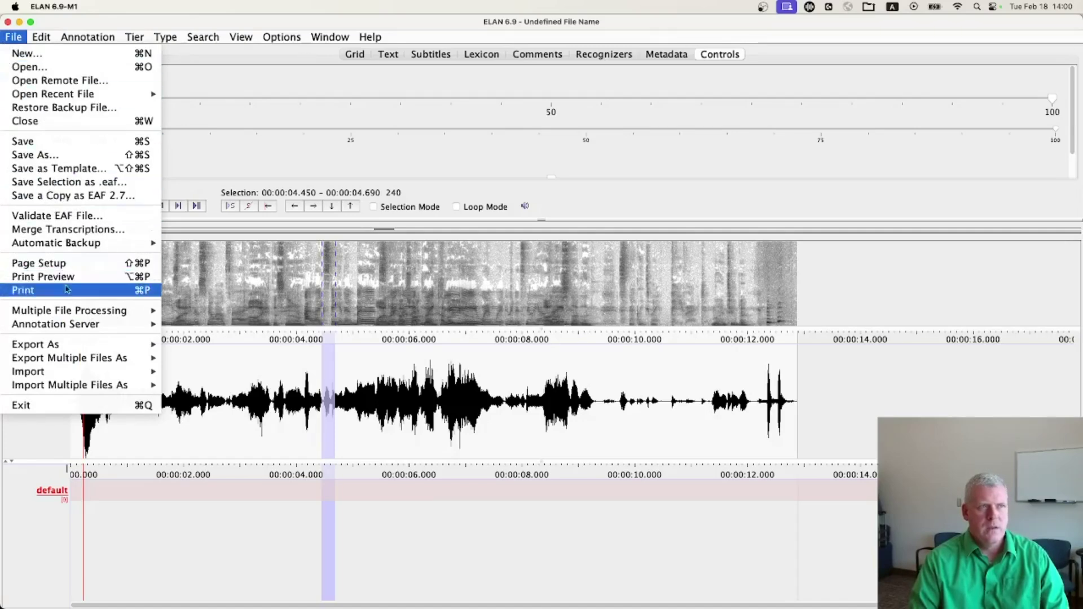
mouse_move(79, 372)
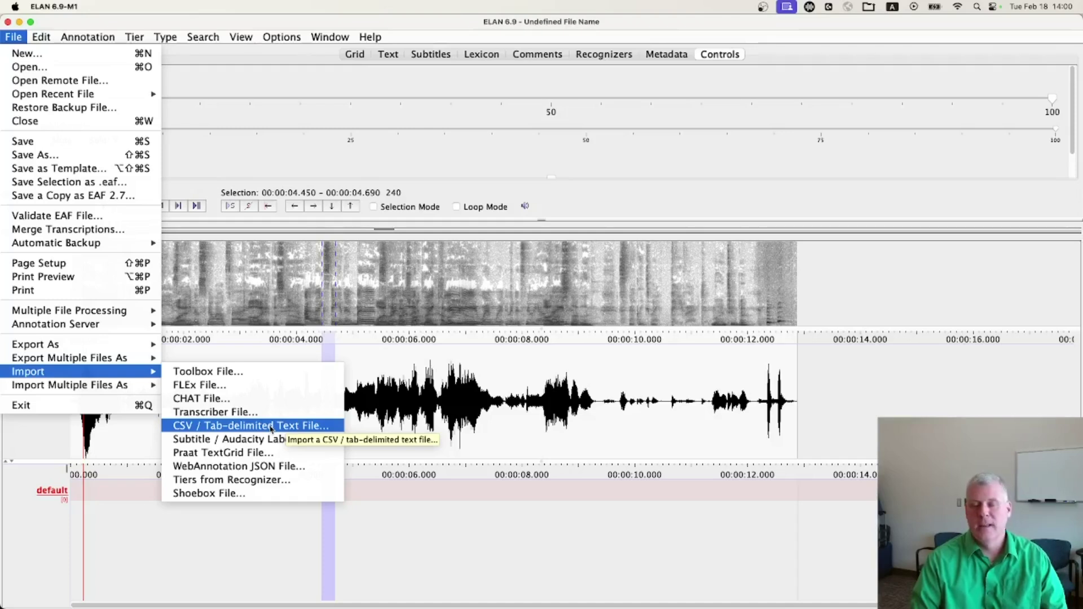
left_click(271, 427)
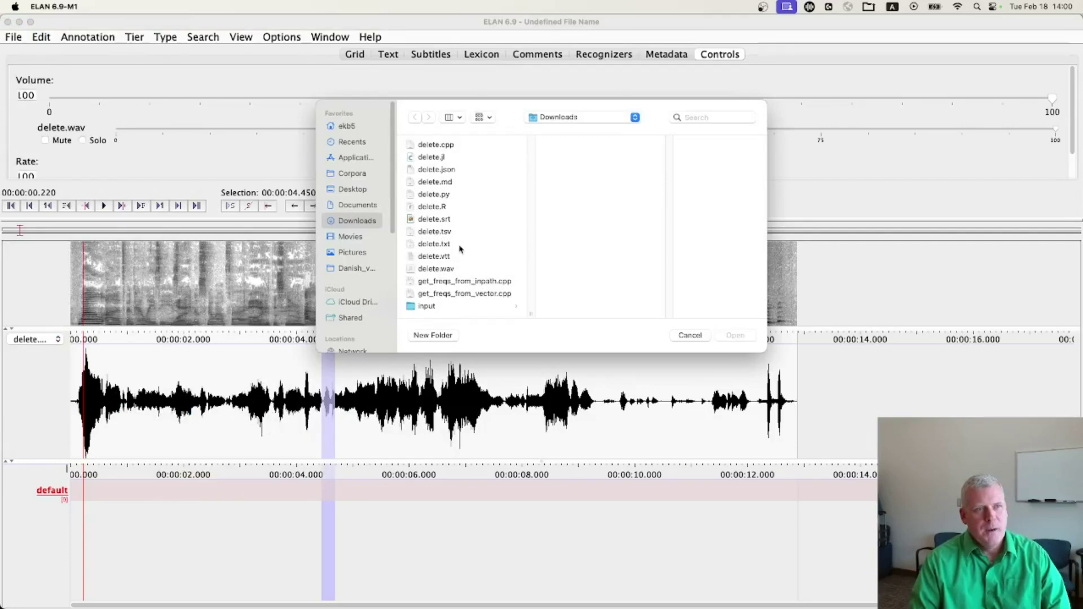
left_click(445, 232)
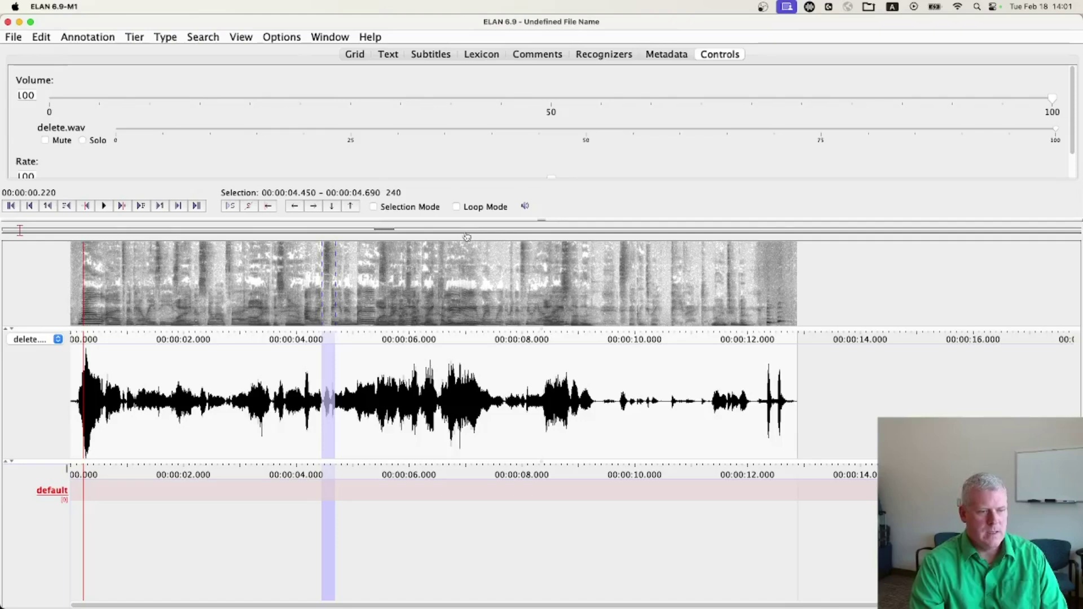
key("super+Tab")
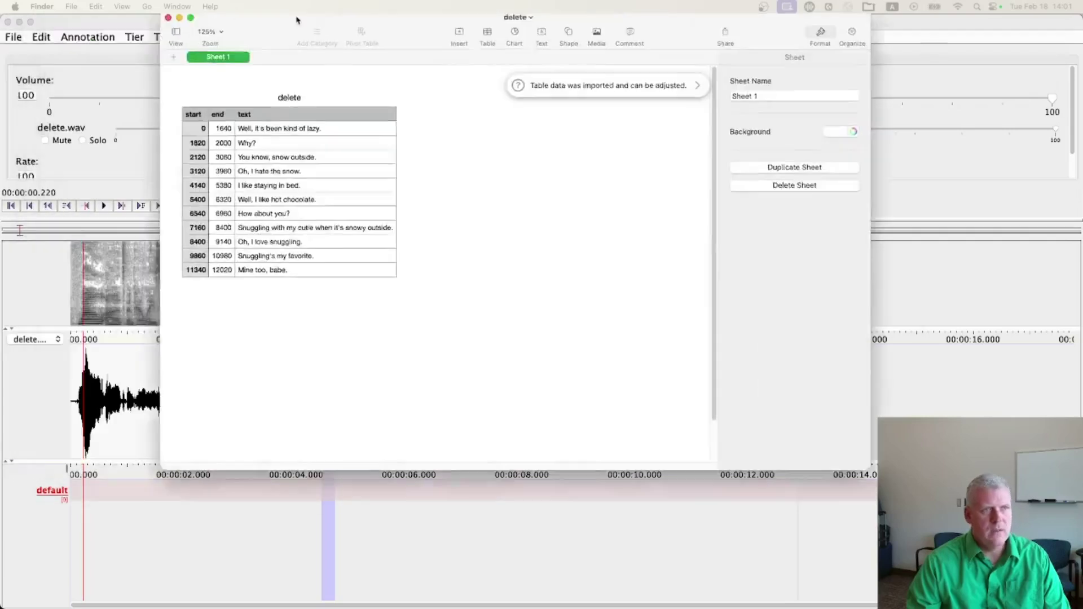
Step: Inspect the delete table's start, end and text columns at 300% zoom, then quit Numbers
left_click_drag(297, 19, 468, 81)
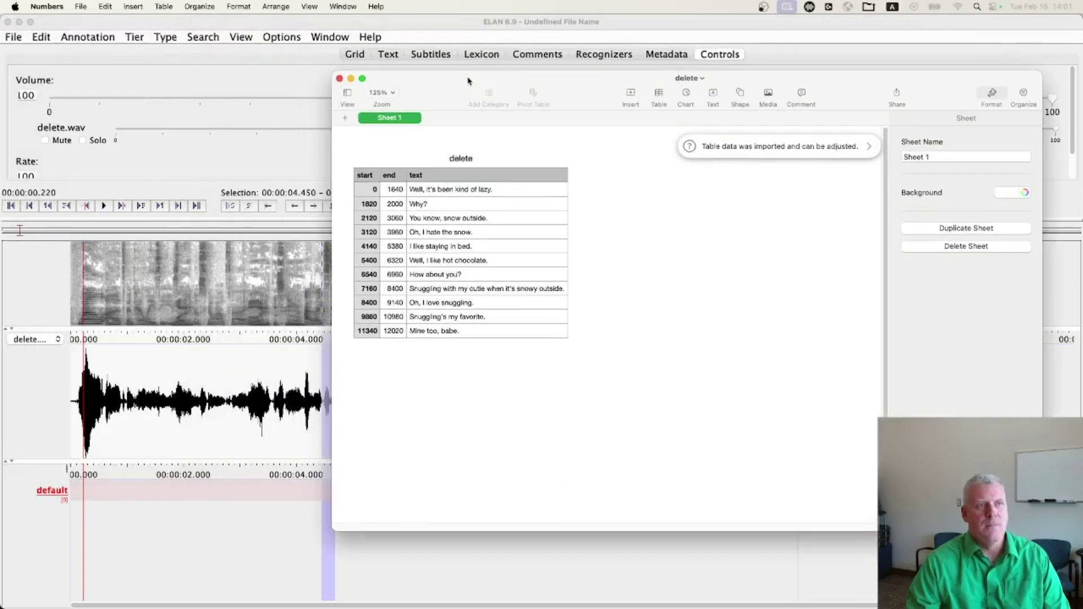
key("super+shift+period")
key("super+shift+period")
key("super+shift+period")
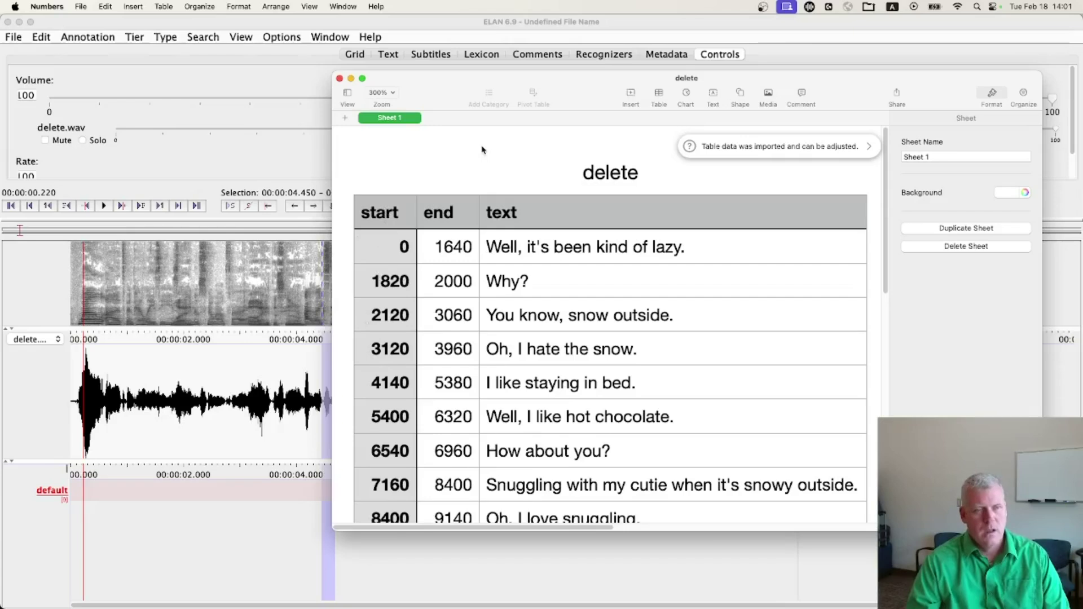
key("super+q")
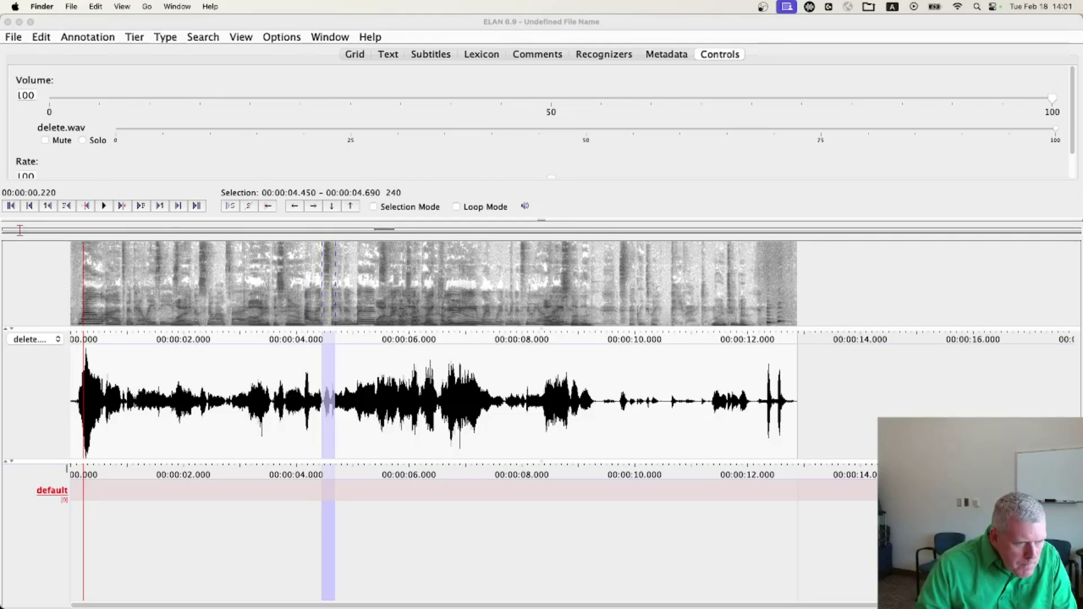
key("super+Tab")
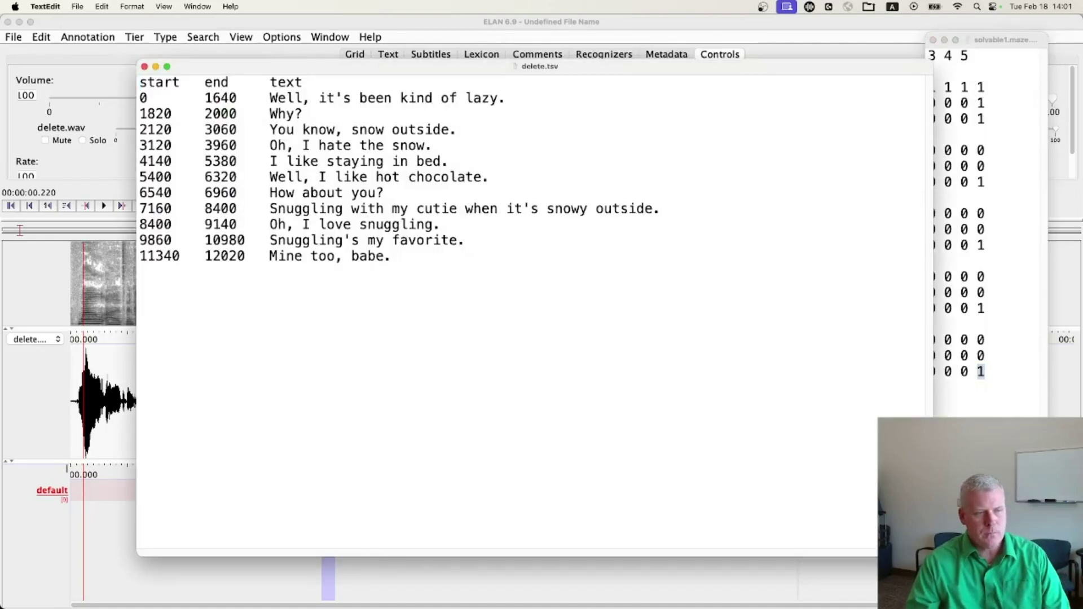
Step: Highlight the column gaps in delete.tsv's header and first rows to confirm they are tabs, then close it
key("super+Tab")
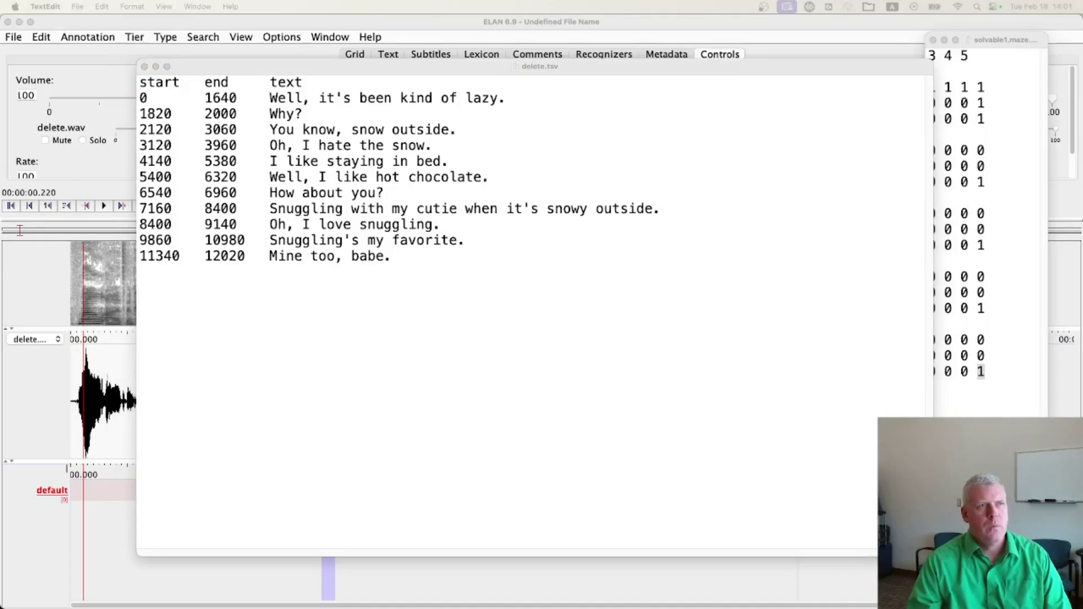
left_click(153, 89)
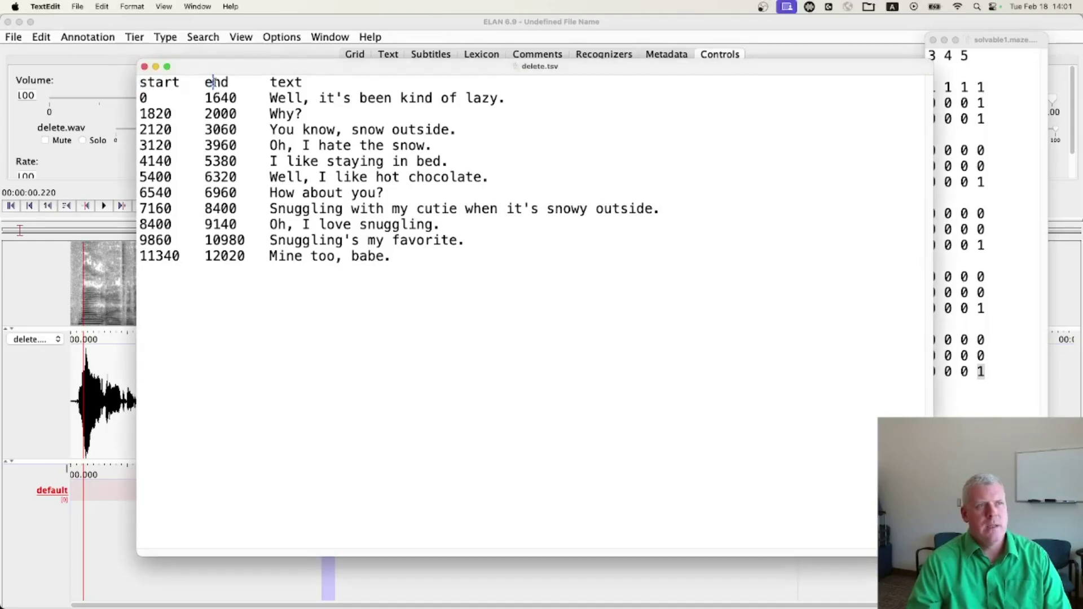
left_click(300, 82)
left_click_drag(206, 82, 186, 83)
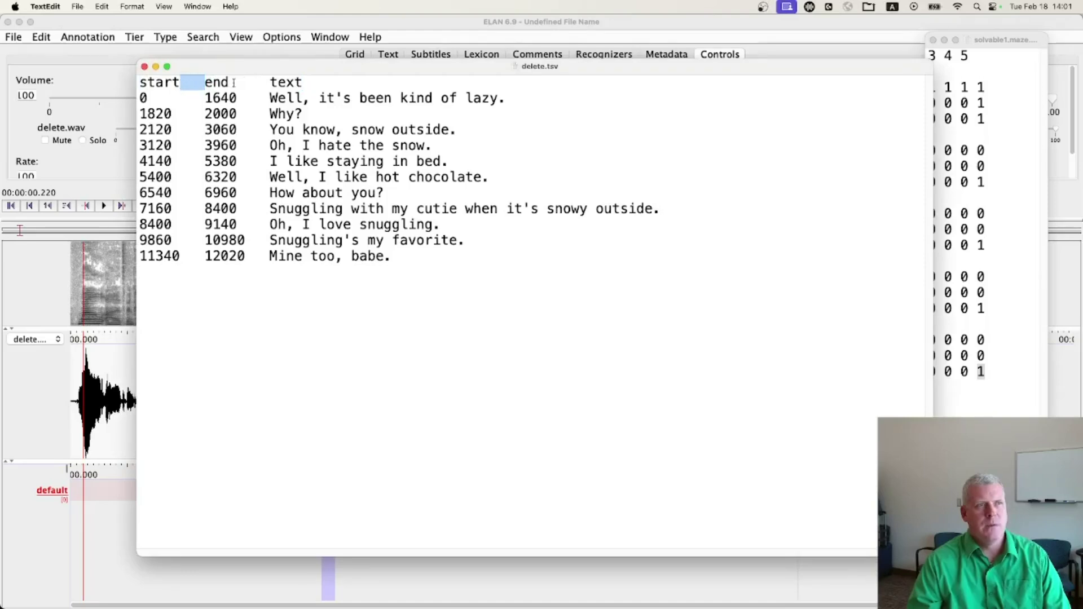
left_click_drag(265, 81, 243, 83)
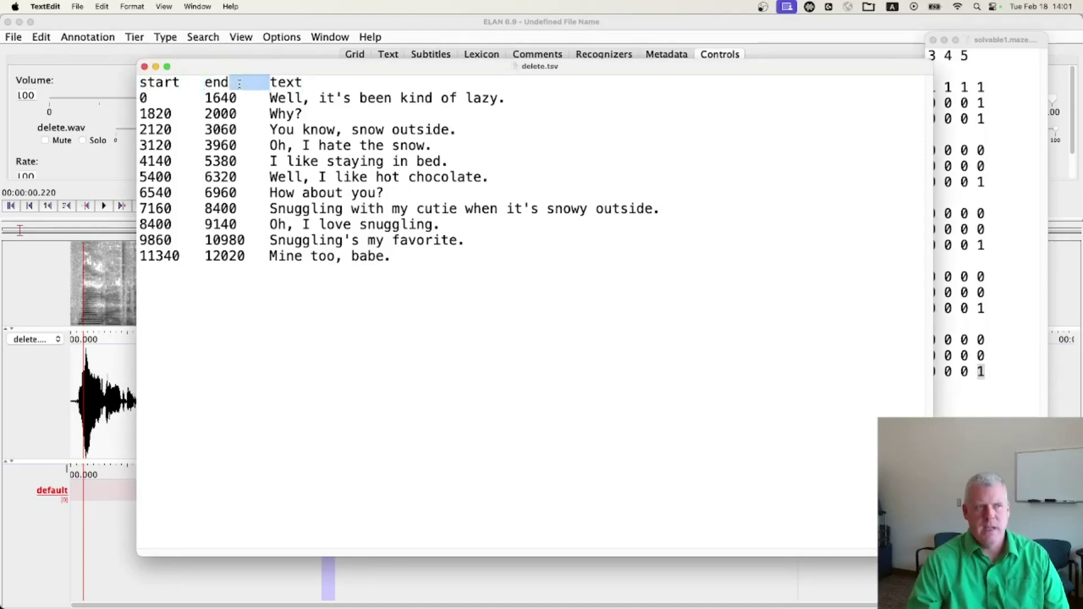
left_click_drag(206, 99, 151, 99)
left_click(198, 116)
double_click(198, 117)
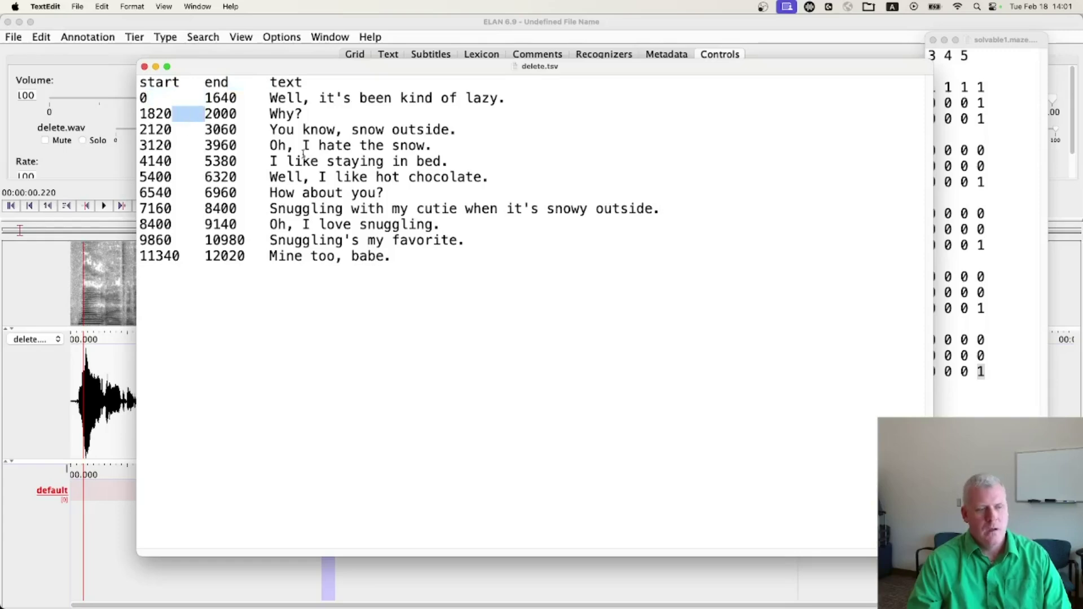
key("super+w")
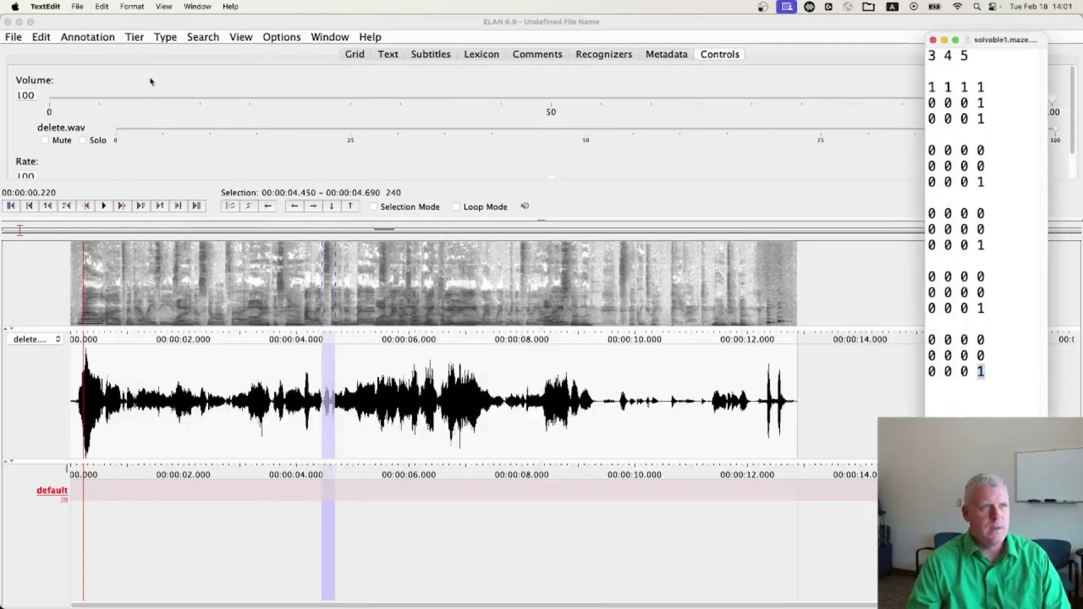
Step: Start a CSV/tab-delimited text import in ELAN using the delete.tsv transcript file
left_click(134, 87)
left_click(13, 37)
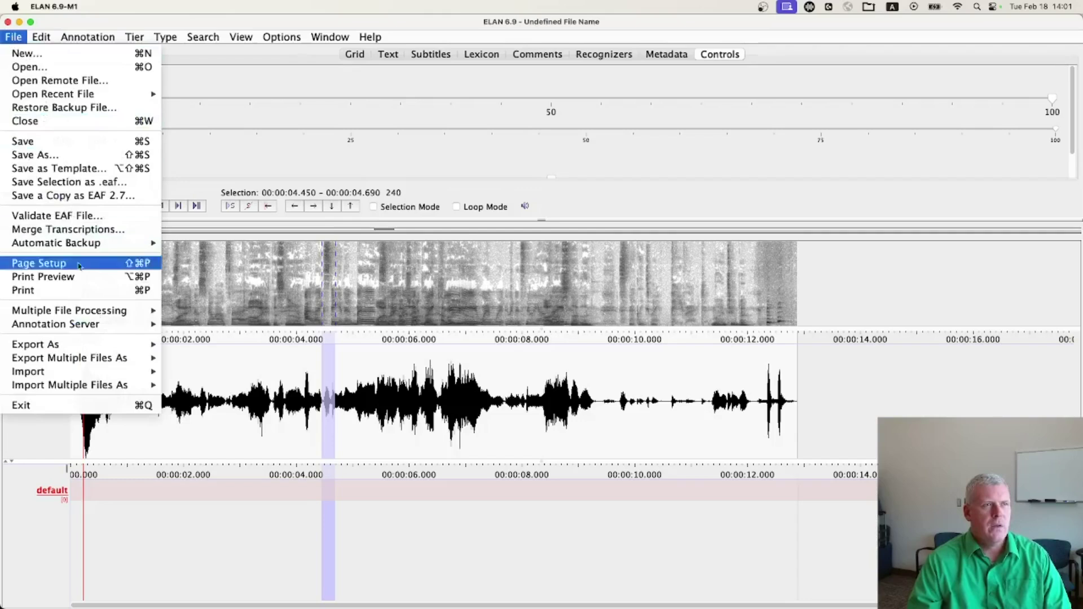
mouse_move(92, 374)
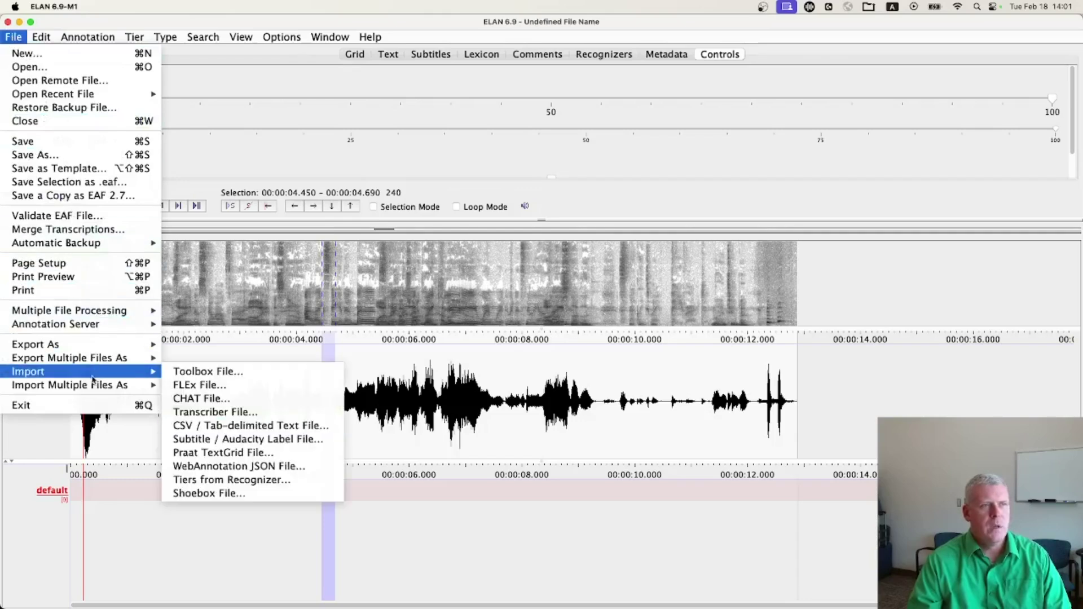
left_click(284, 427)
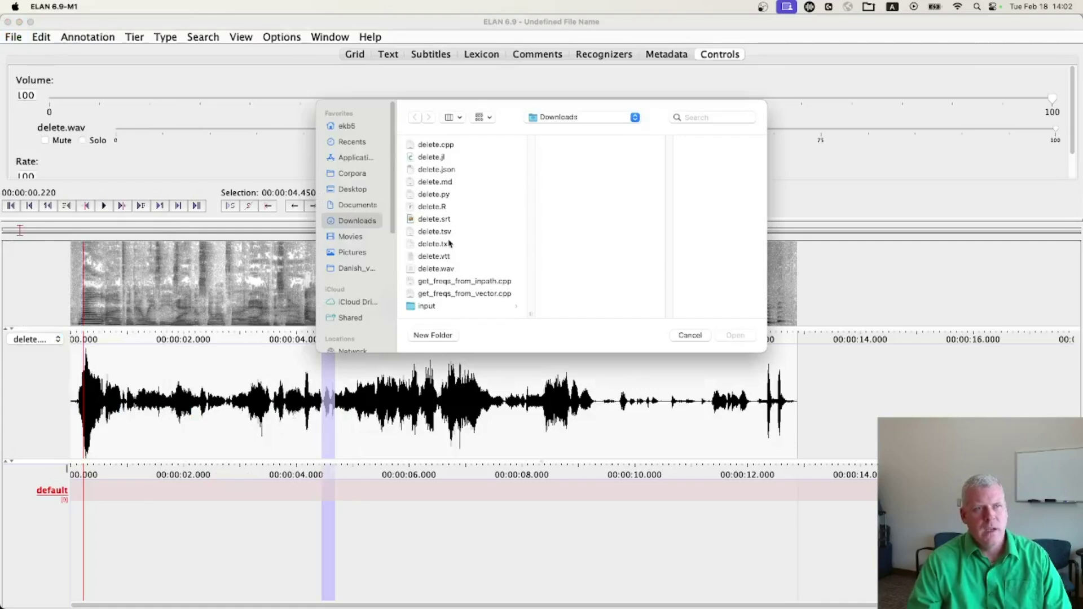
left_click(447, 232)
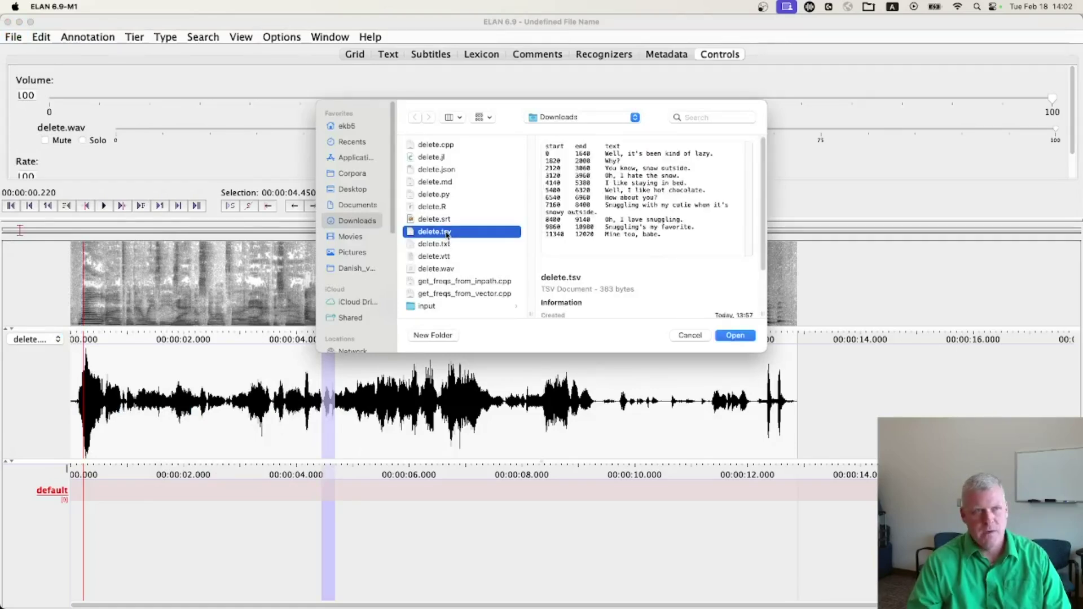
double_click(448, 232)
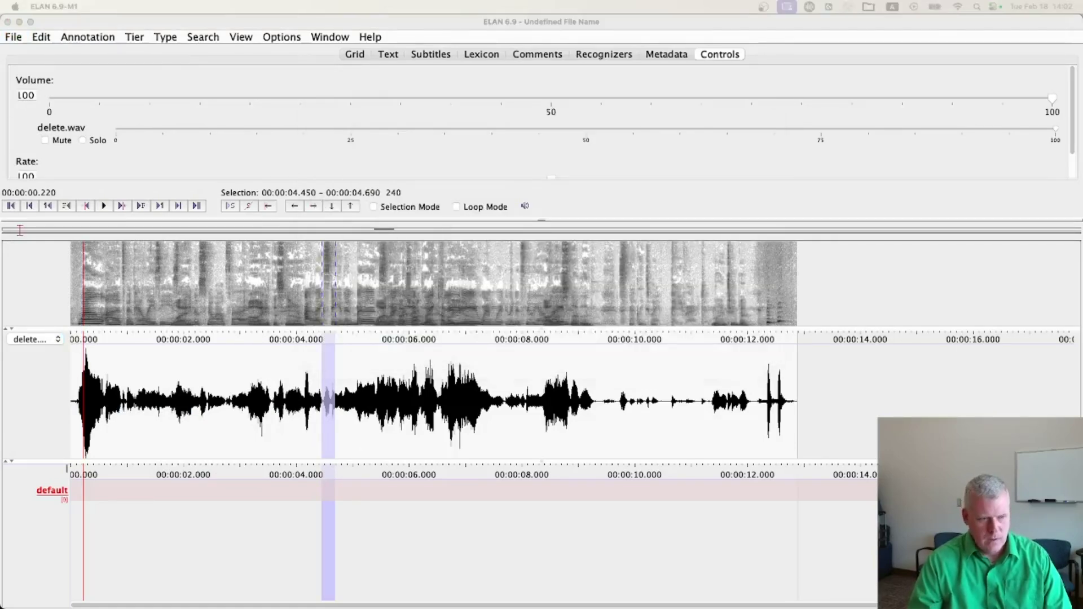
Step: Map columns 1–3 to Begin Time, End Time and Annotation and import into a new tier
left_click_drag(212, 68, 497, 116)
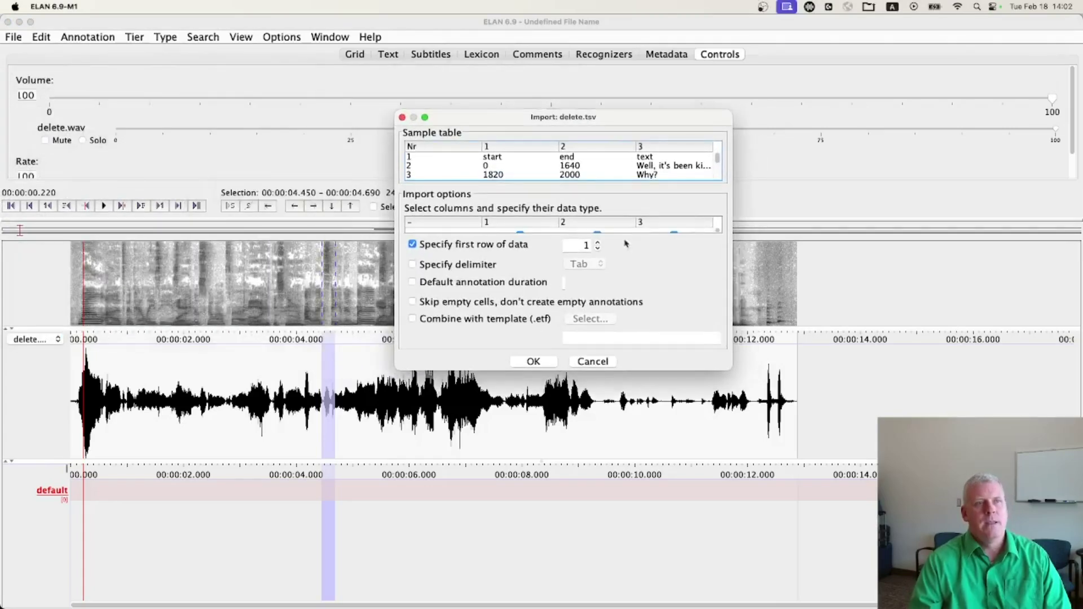
left_click_drag(726, 368, 979, 507)
left_click_drag(611, 121, 448, 107)
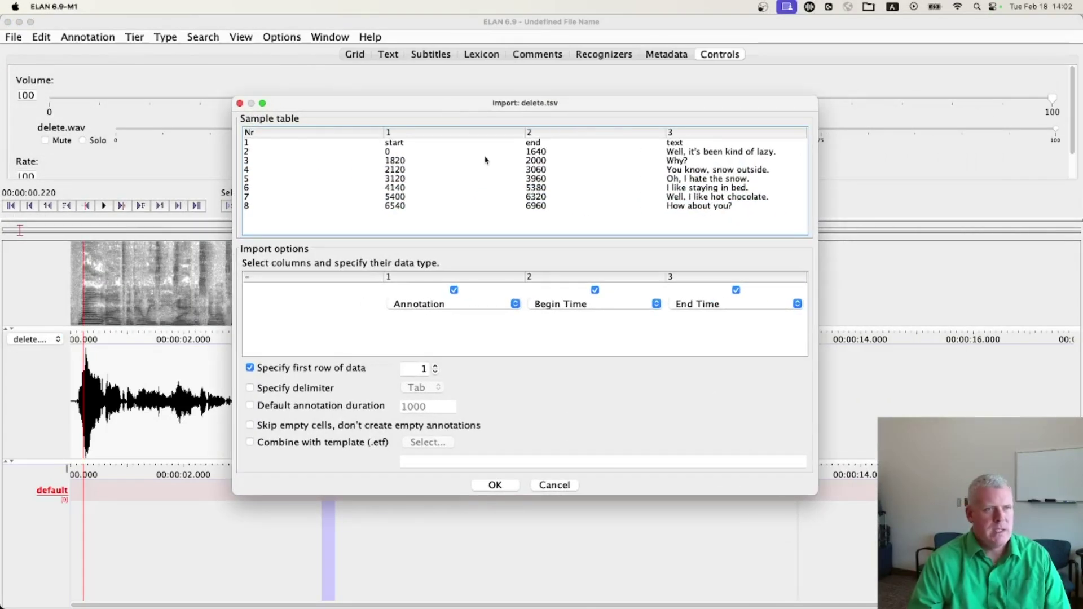
left_click(514, 304)
left_click(498, 331)
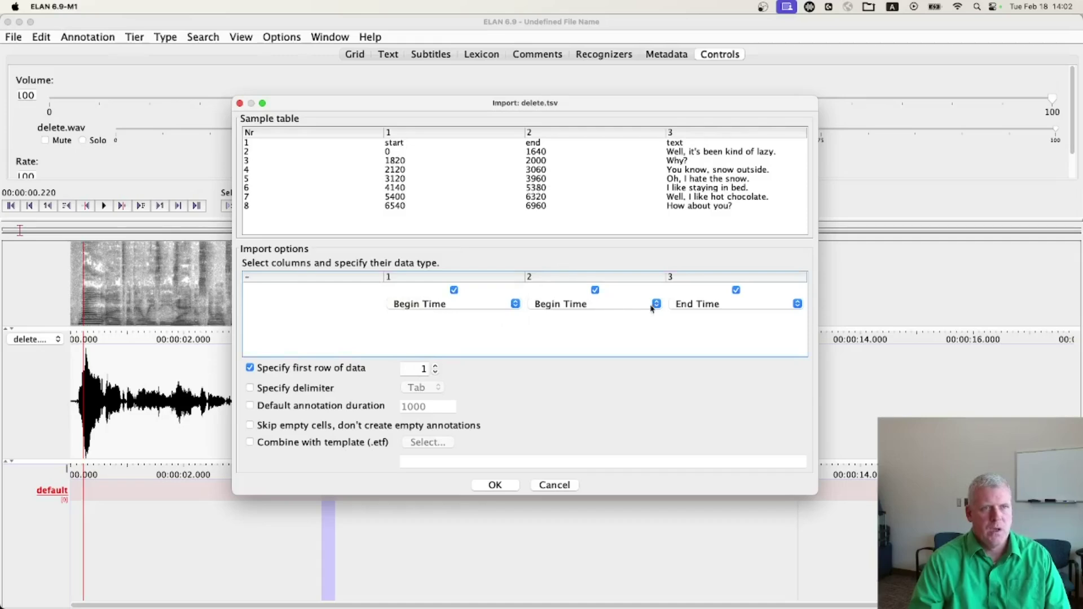
left_click(656, 304)
left_click(646, 317)
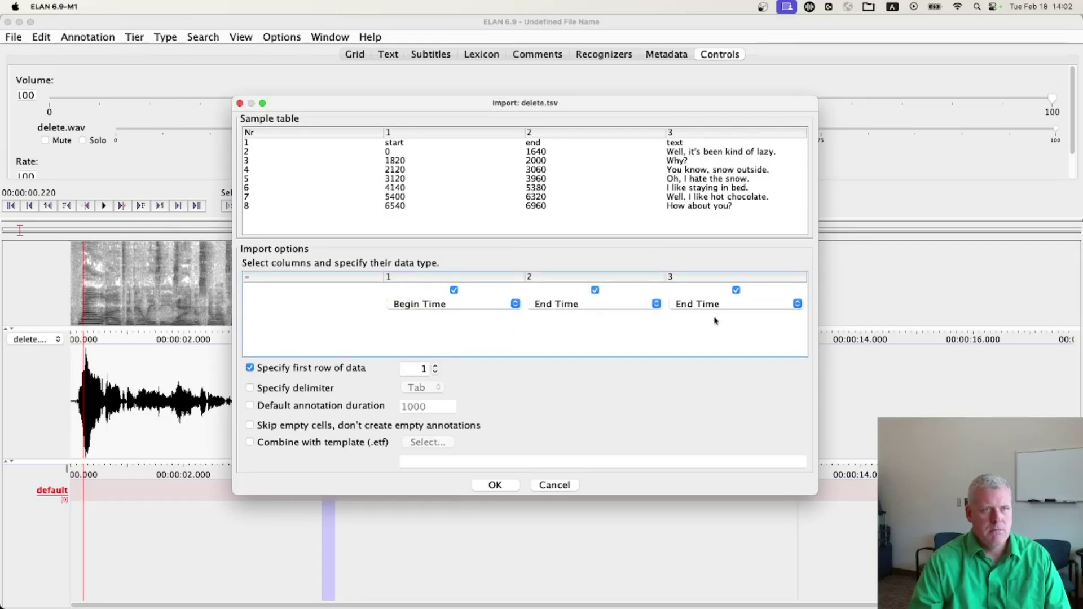
left_click(797, 304)
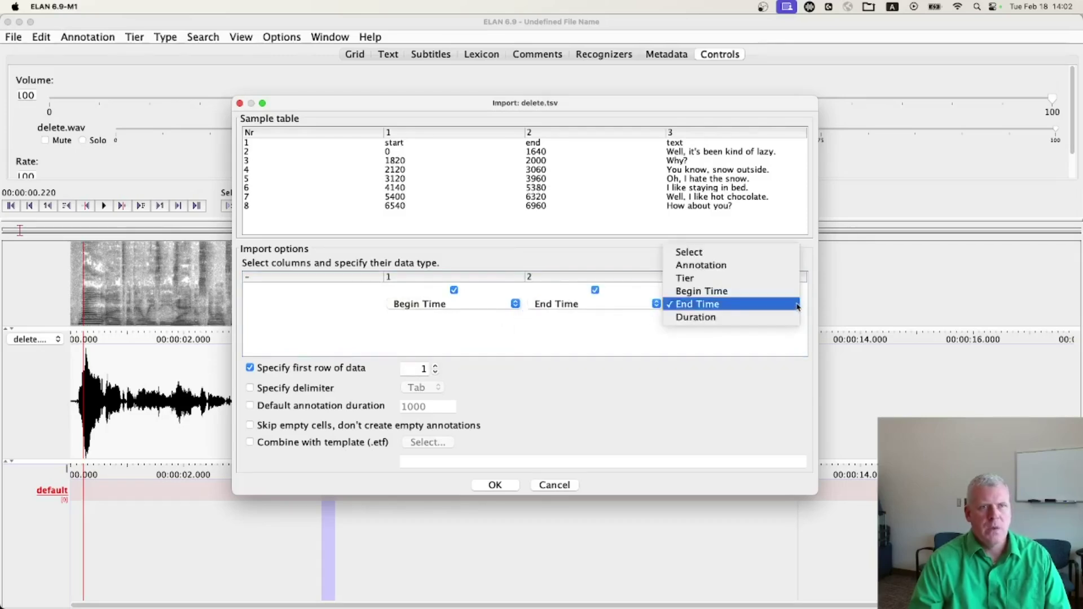
left_click(757, 268)
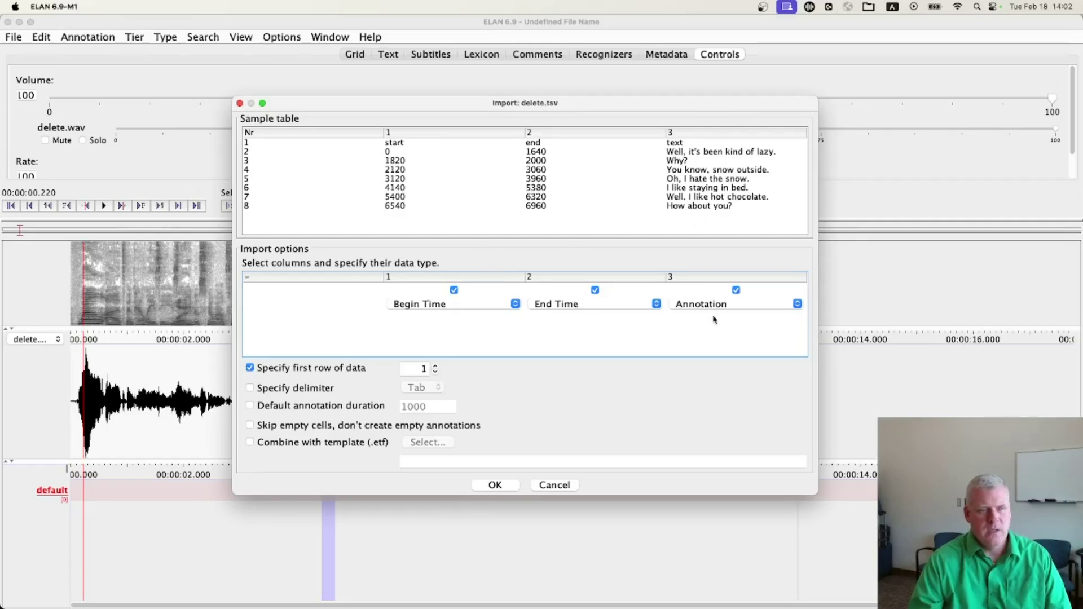
left_click(488, 485)
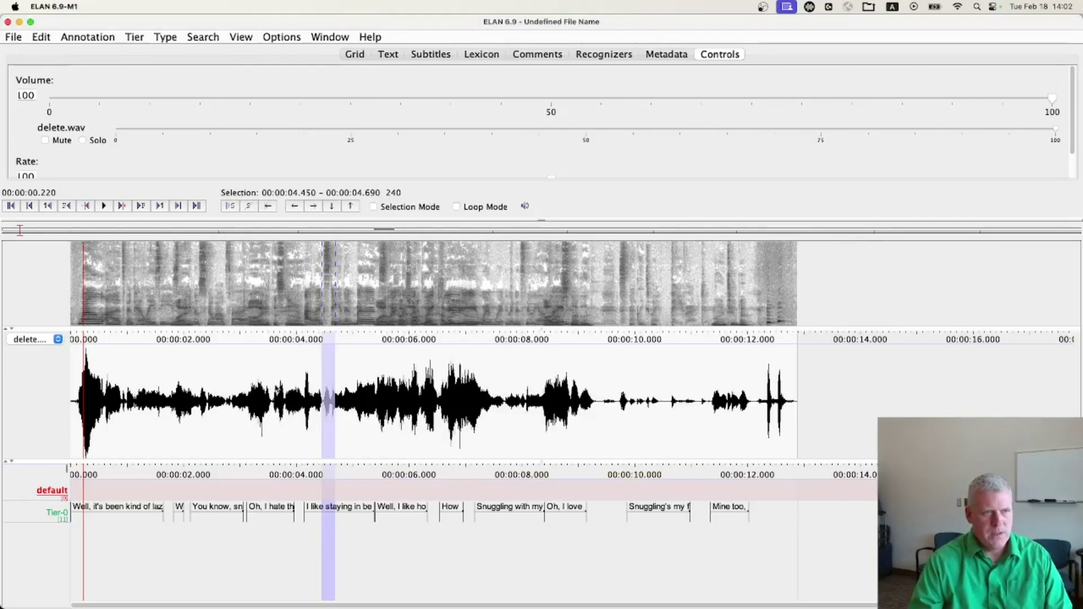
Step: Try annotation font size 18 and then 36 from the tier context menu
right_click(282, 511)
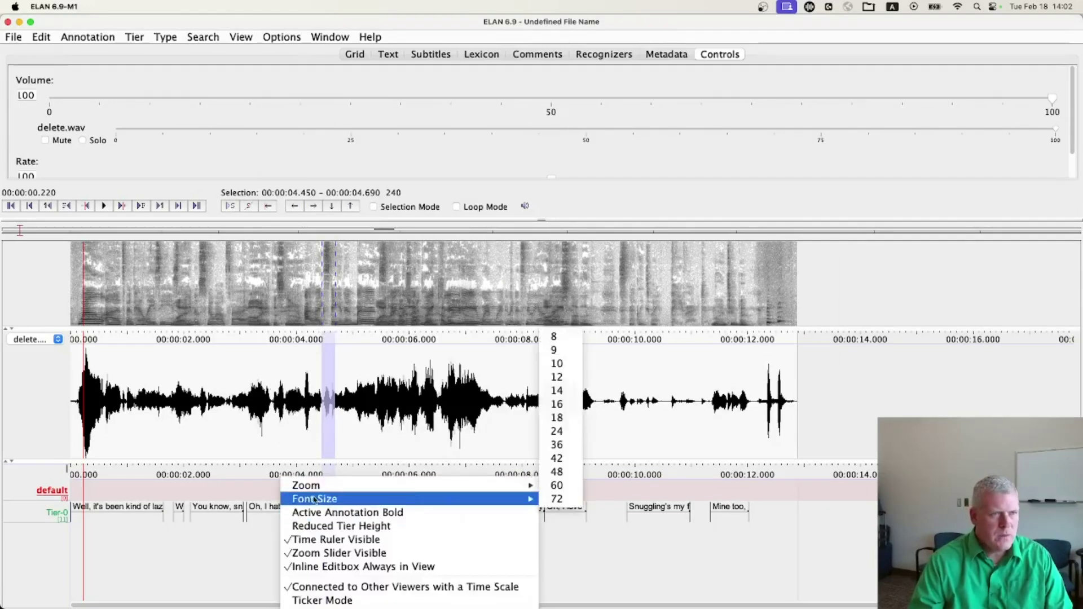
mouse_move(519, 504)
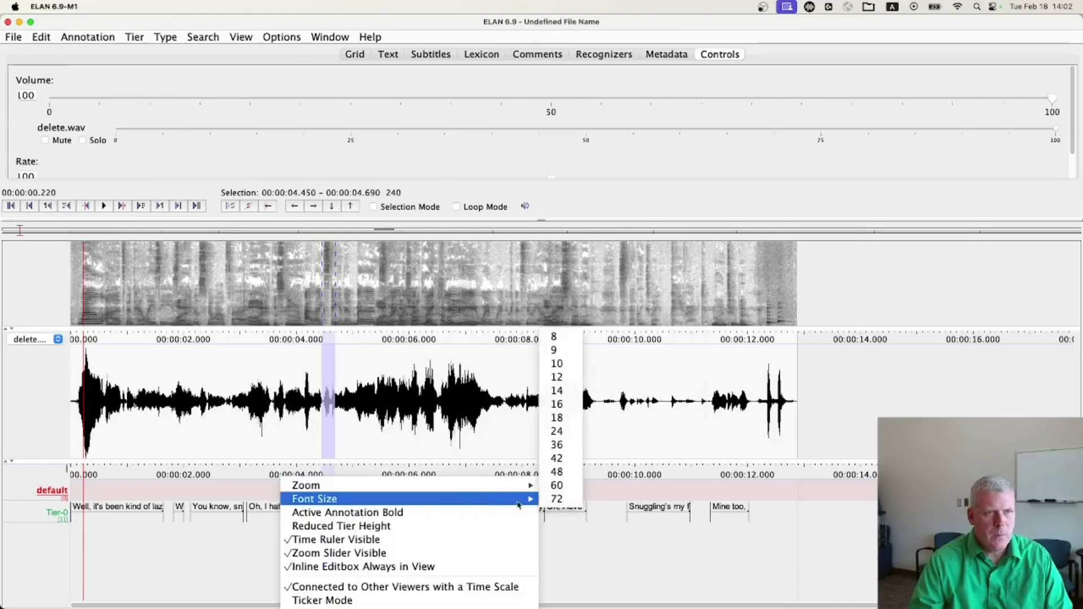
left_click(560, 417)
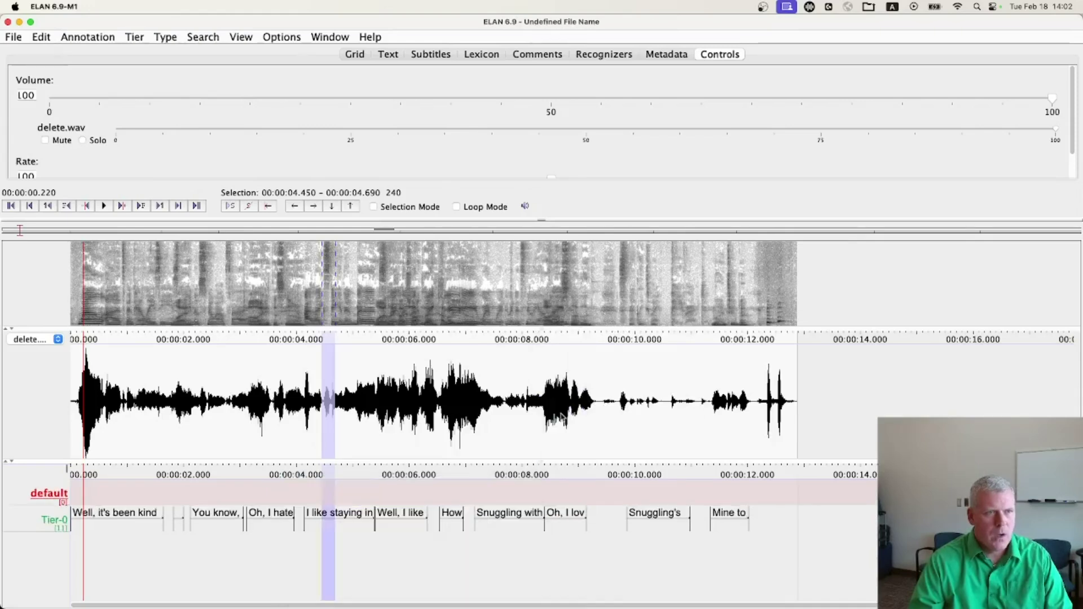
right_click(368, 513)
mouse_move(294, 504)
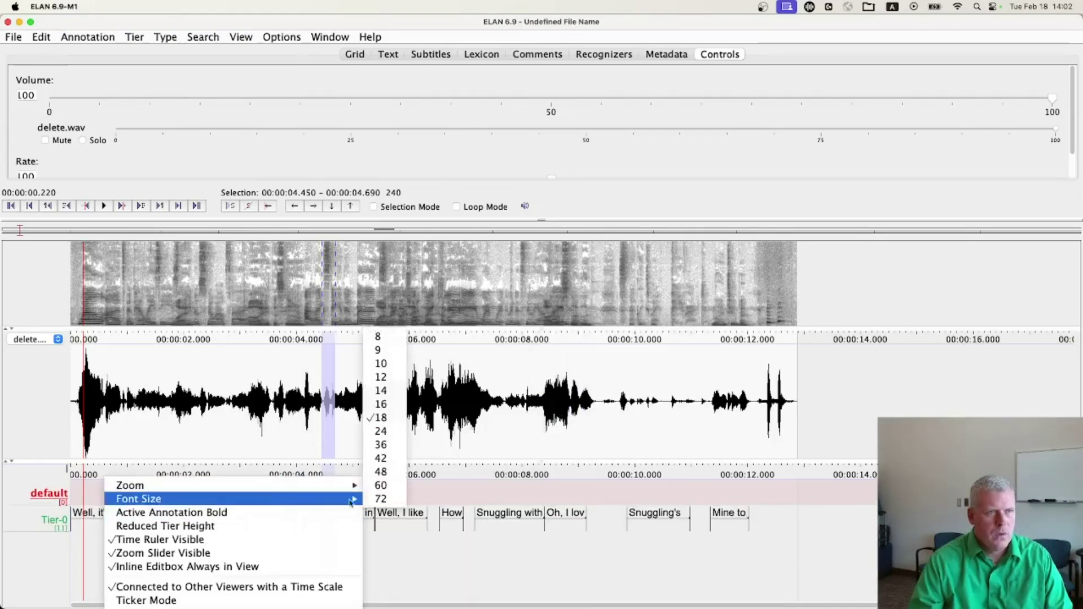
left_click(380, 444)
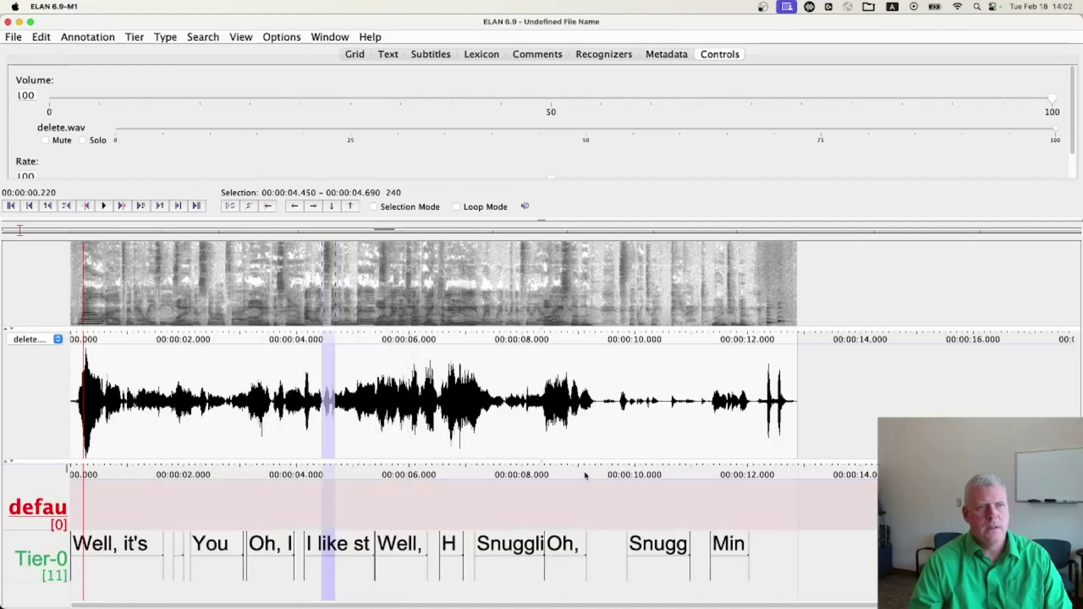
Step: Try font size 24, then settle on 18 and clear the time selection
right_click(265, 542)
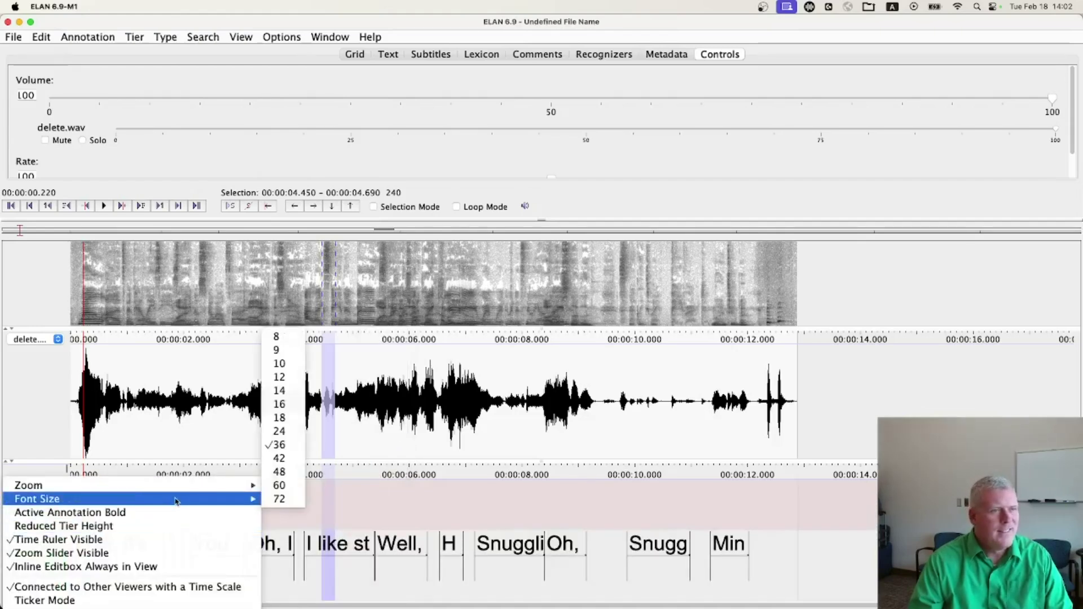
mouse_move(169, 485)
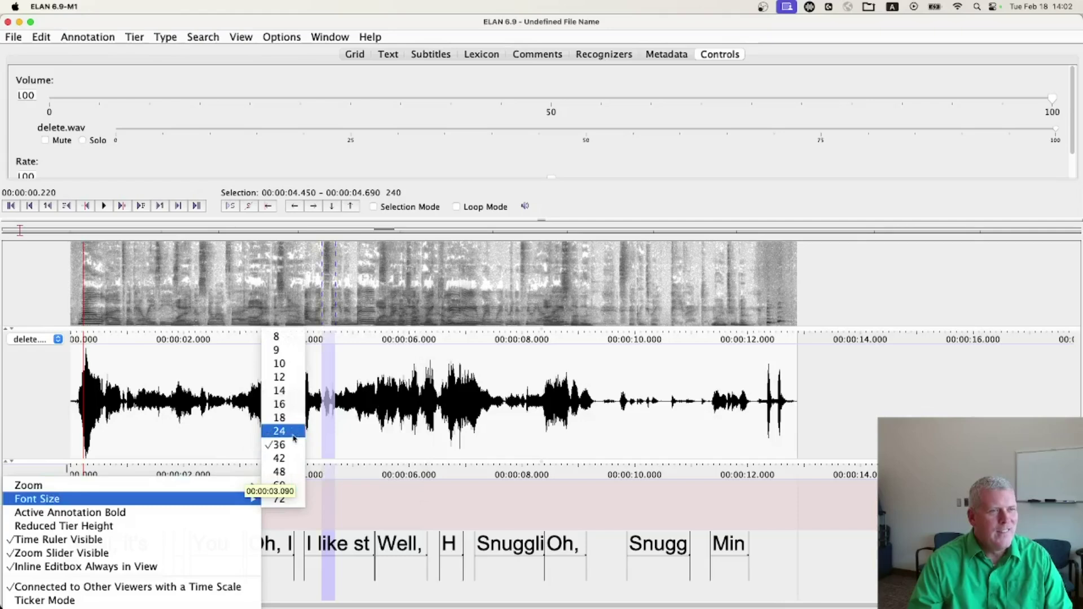
left_click(287, 430)
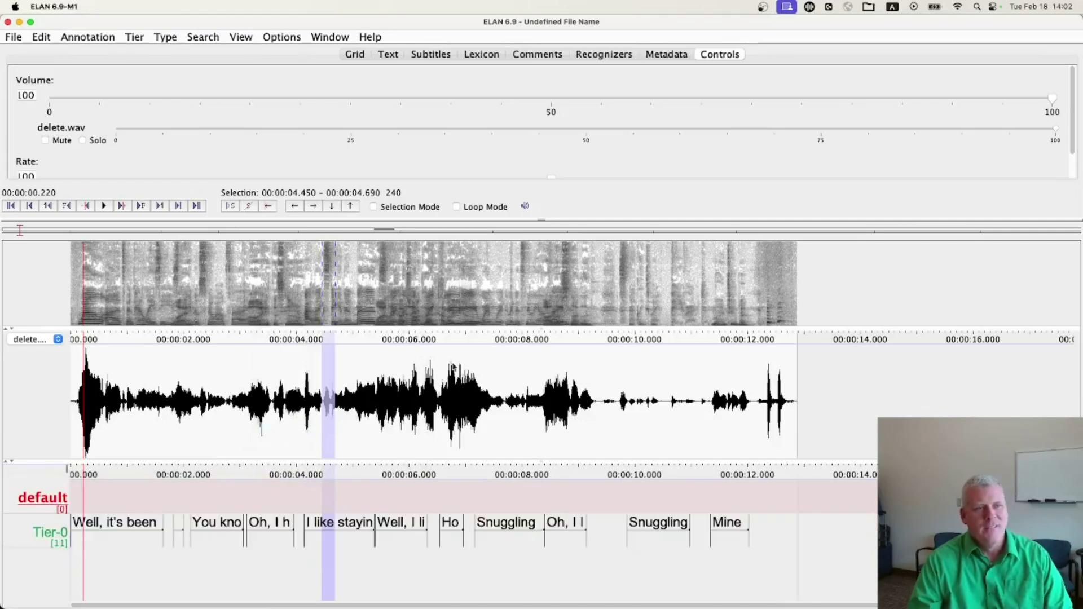
left_click_drag(340, 294, 524, 327)
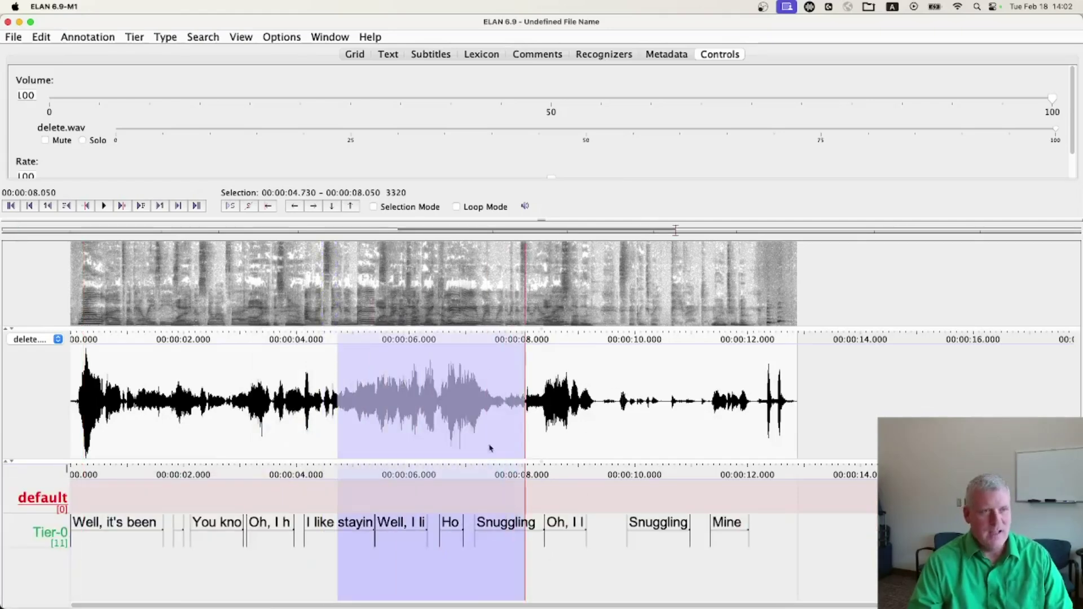
right_click(385, 528)
mouse_move(321, 479)
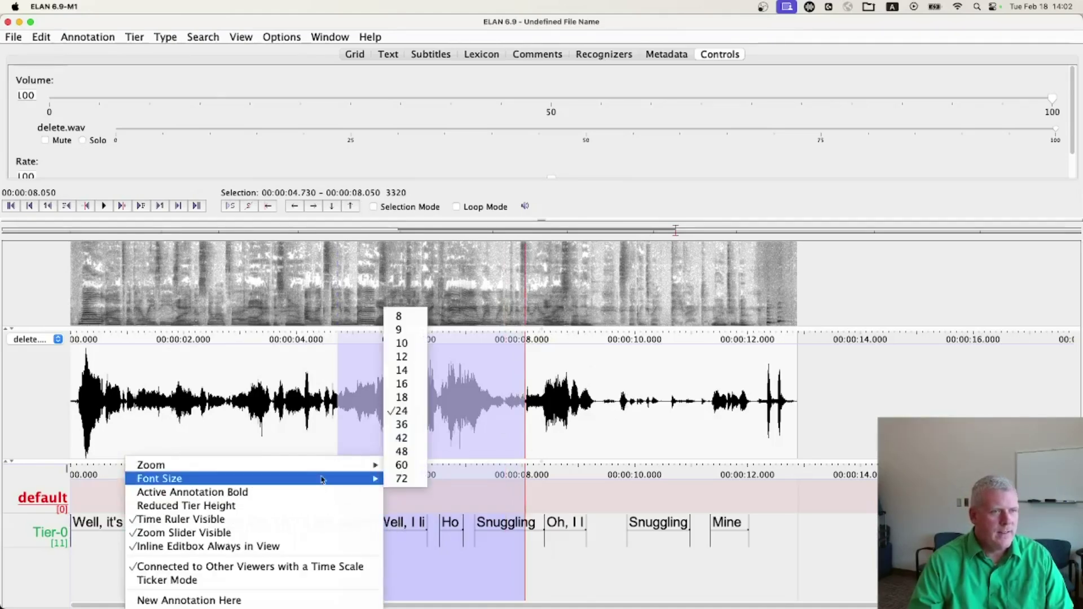
left_click(421, 401)
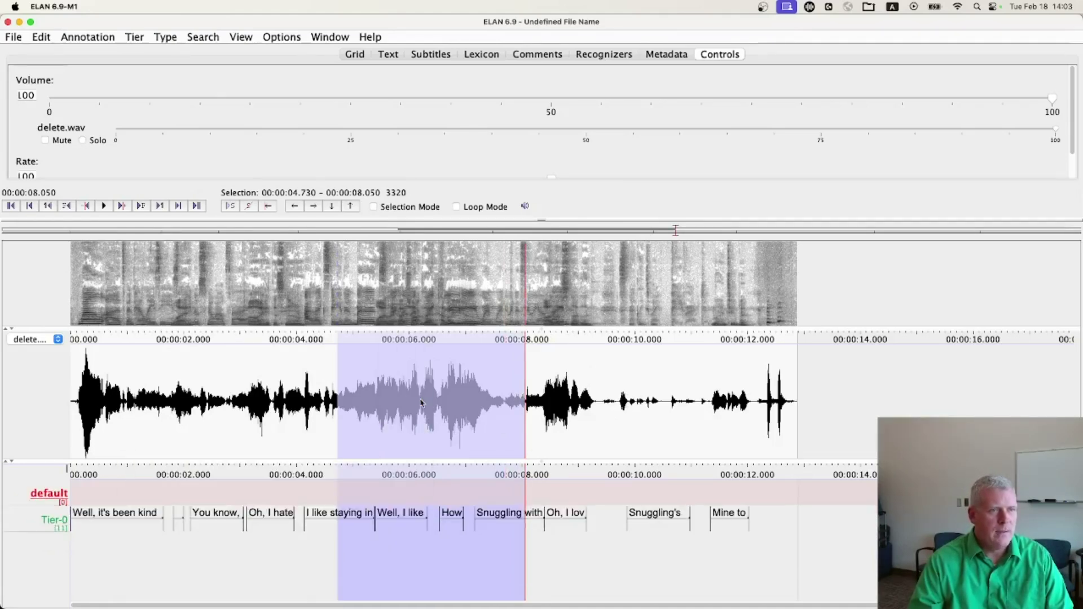
left_click(280, 473)
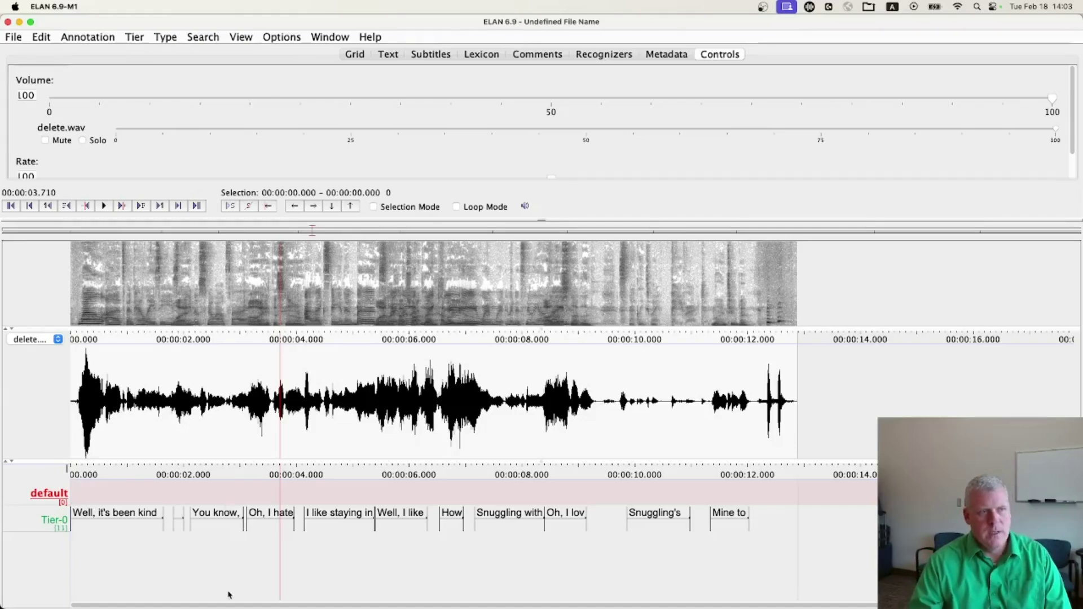
Step: Step through the first Tier-0 annotations, 'Well, it's been kind' and 'You know,'
left_click(117, 514)
left_click(121, 516)
left_click(126, 518)
left_click(134, 516)
left_click(117, 518)
left_click(207, 514)
left_click(267, 516)
Step: Continue through the 'I like staying in', 'Well, I like', 'How' and 'Snuggling with' annotations
left_click(328, 517)
left_click(343, 517)
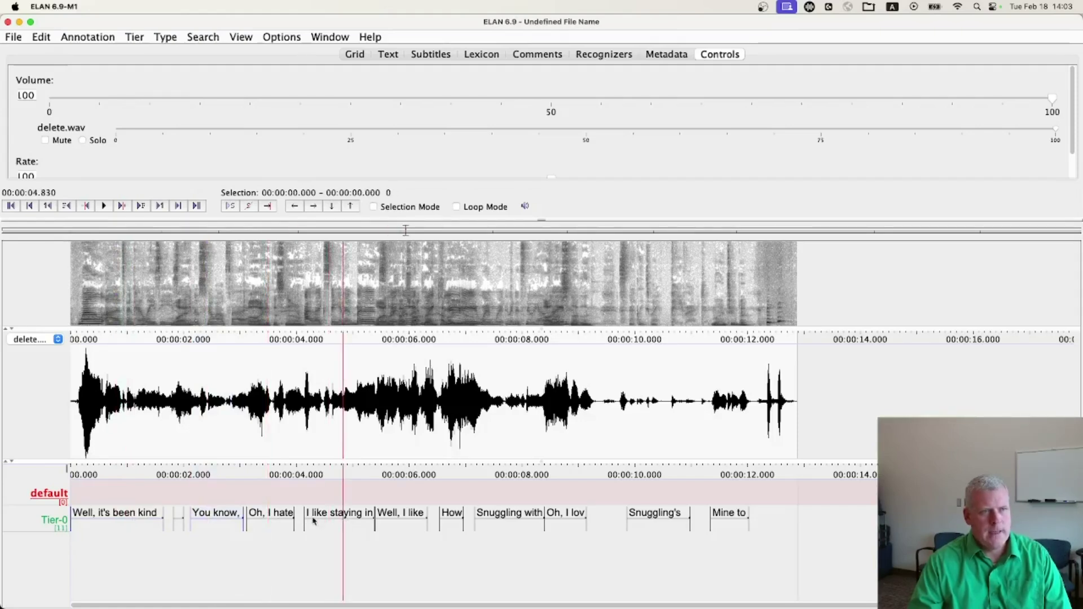
left_click_drag(298, 446, 375, 431)
left_click(418, 516)
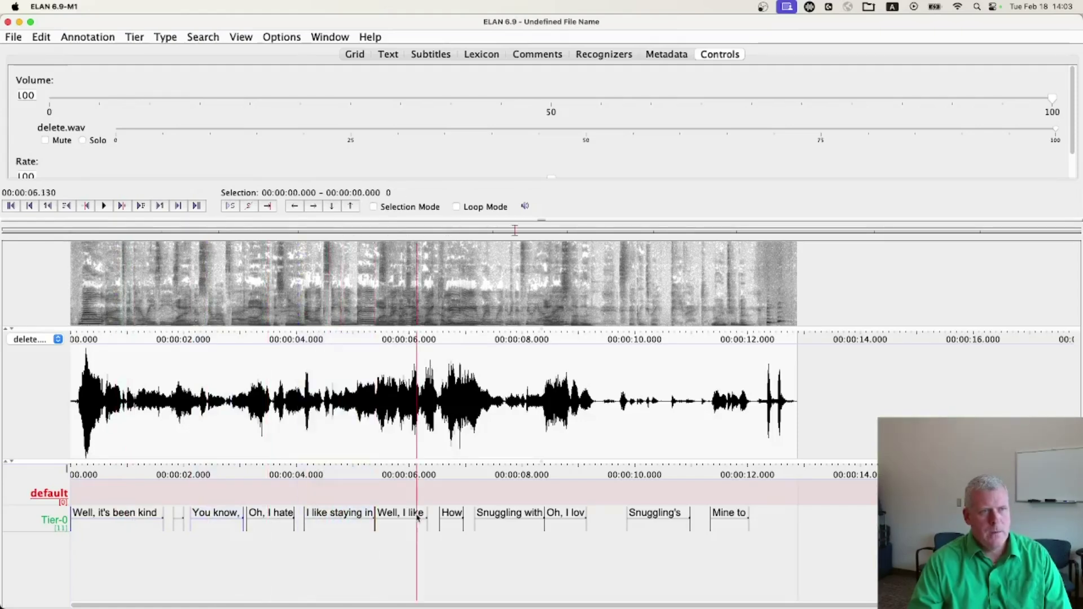
left_click(399, 515)
left_click(446, 515)
left_click(494, 517)
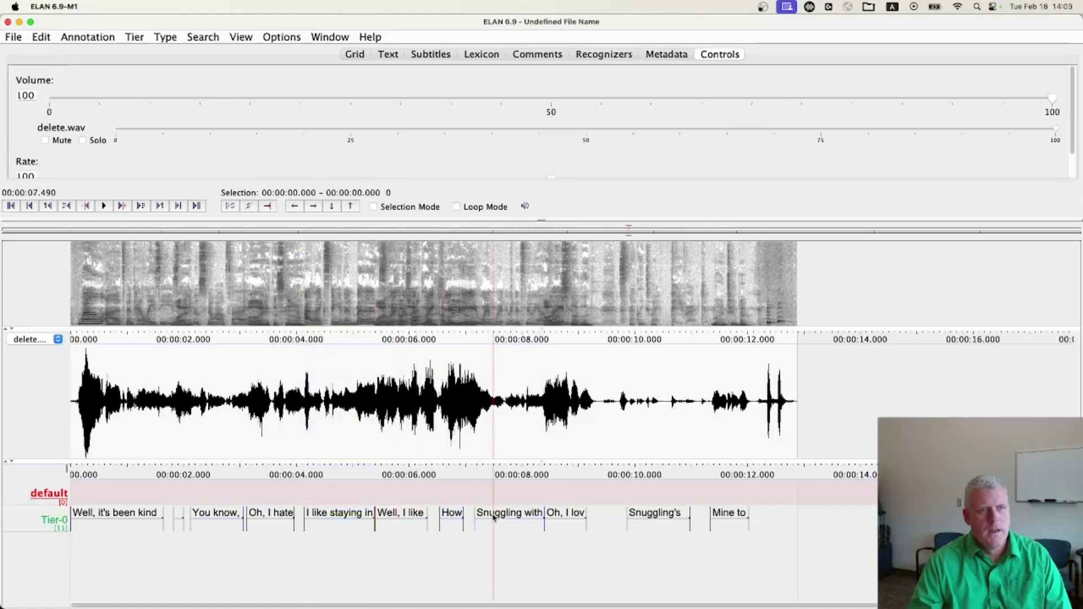
Step: Play 1.97–3.28 s, make Tier-0 active and open the 'You know,' annotation for editing
left_click_drag(182, 442, 256, 430)
key("shift+space")
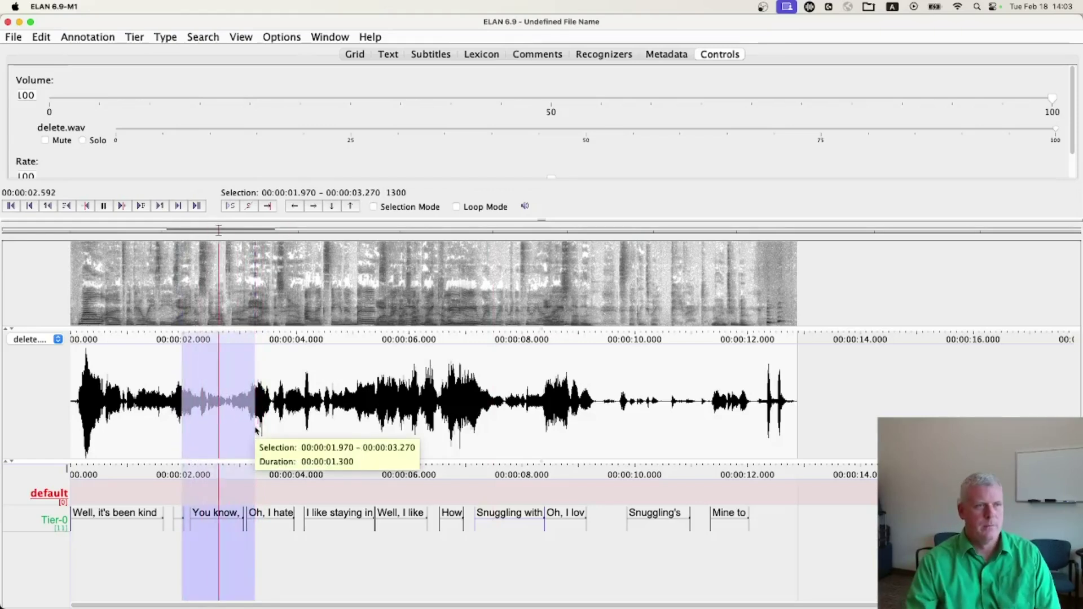
left_click(210, 516)
left_click(226, 516)
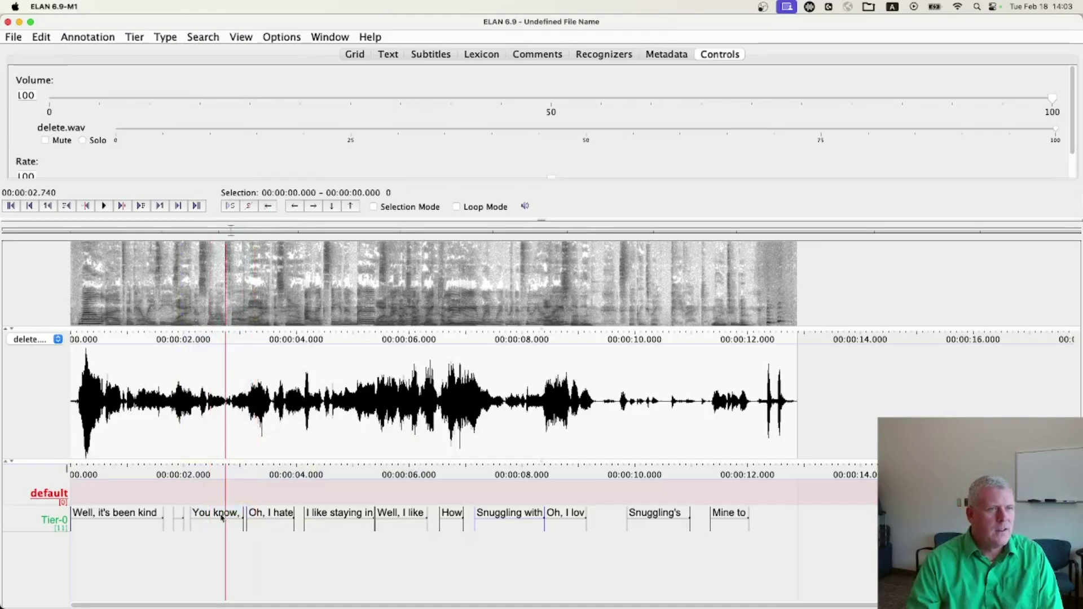
left_click(209, 517)
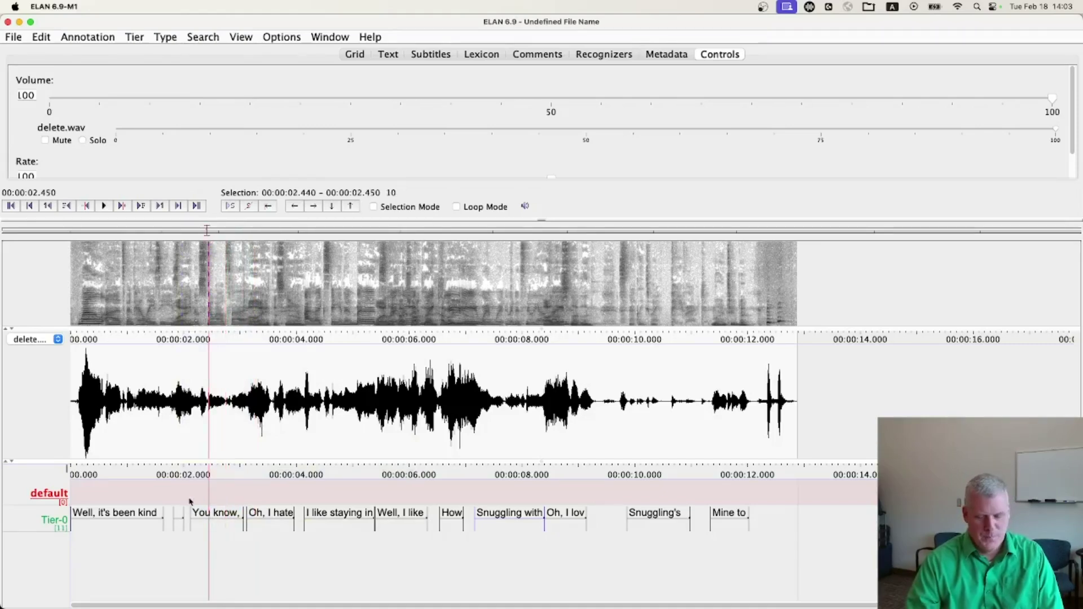
key("ctrl+Down")
double_click(217, 515)
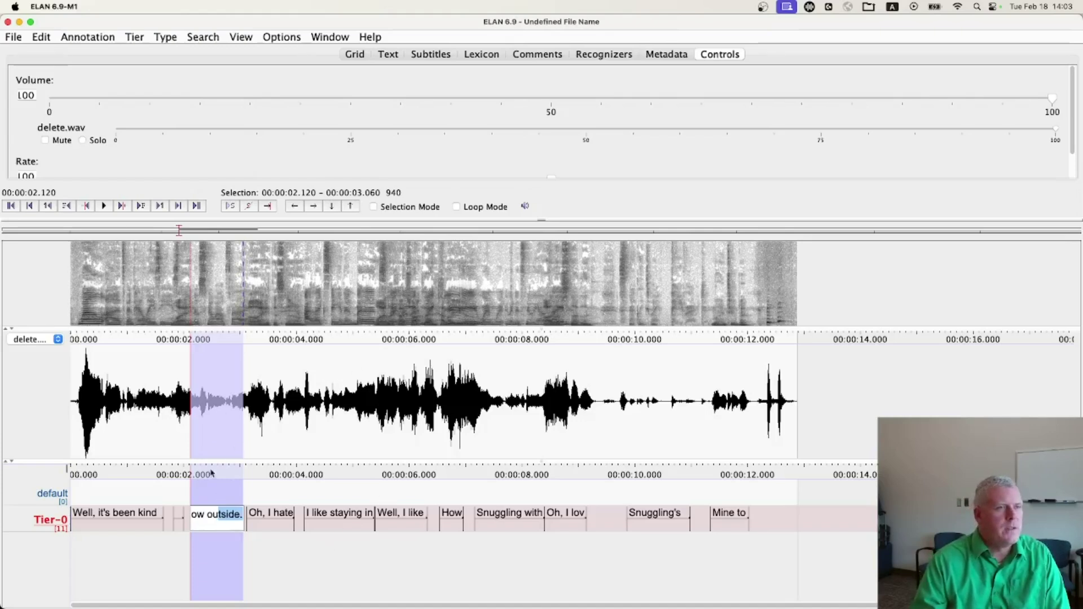
Step: Zoom the waveform timeline to 200% and then 300% while the annotation edit stays open
right_click(212, 400)
mouse_move(239, 409)
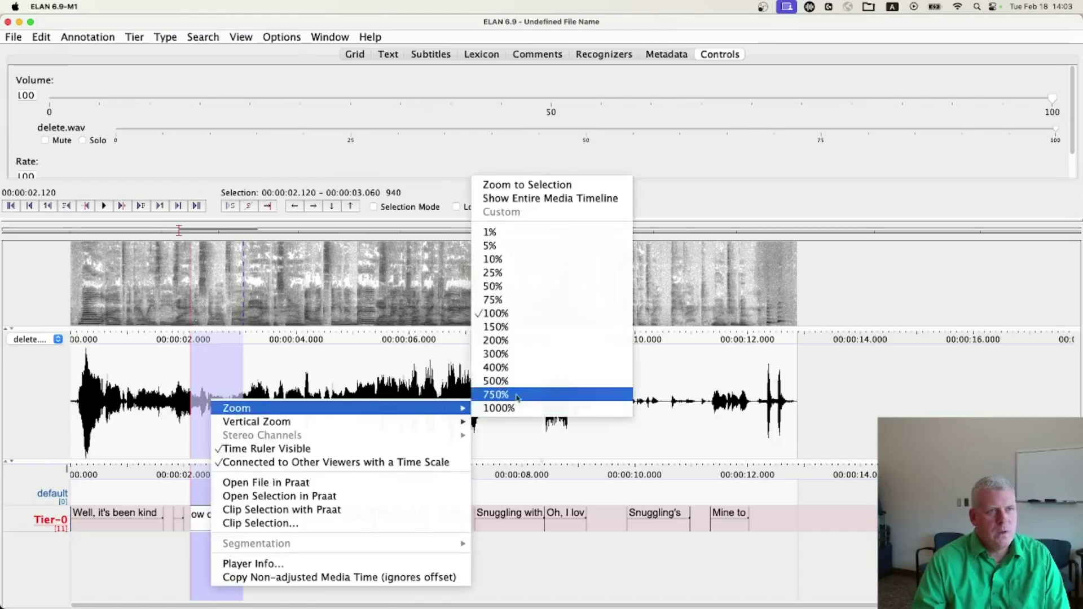
left_click(534, 340)
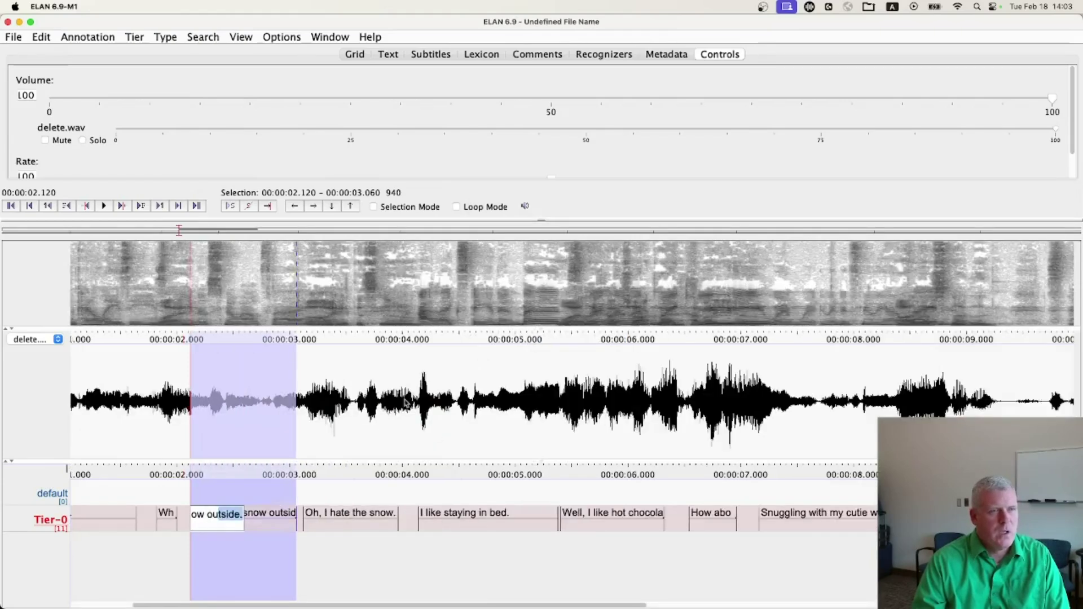
right_click(322, 398)
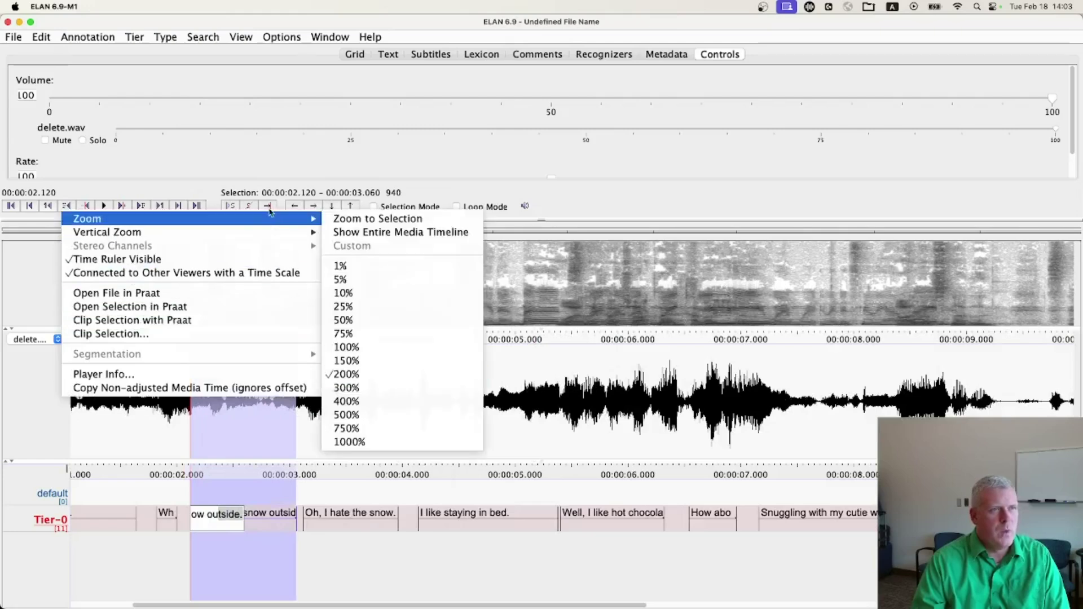
mouse_move(313, 221)
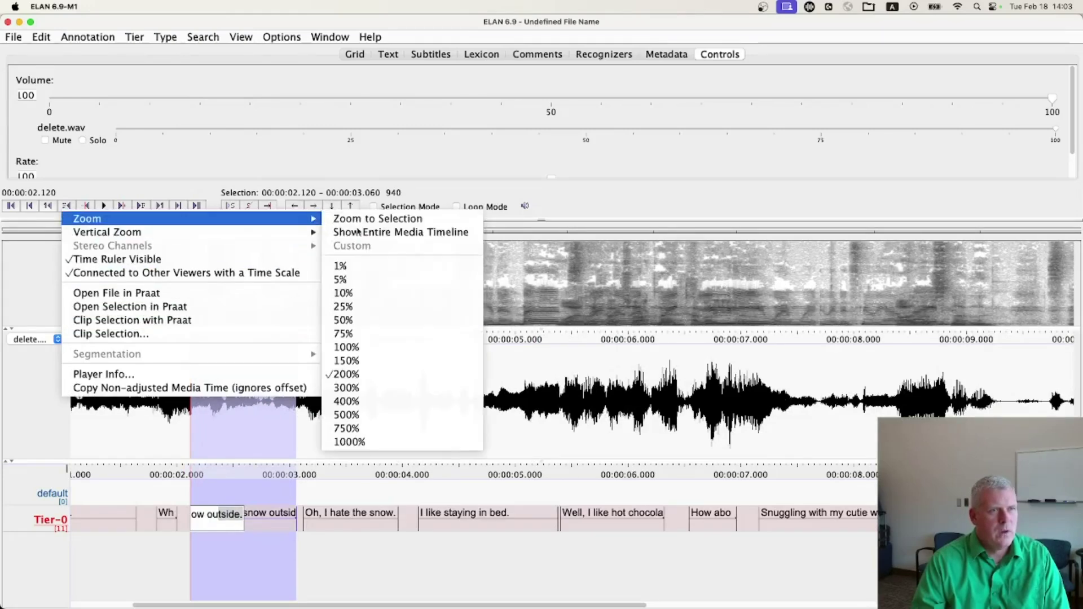
left_click(373, 390)
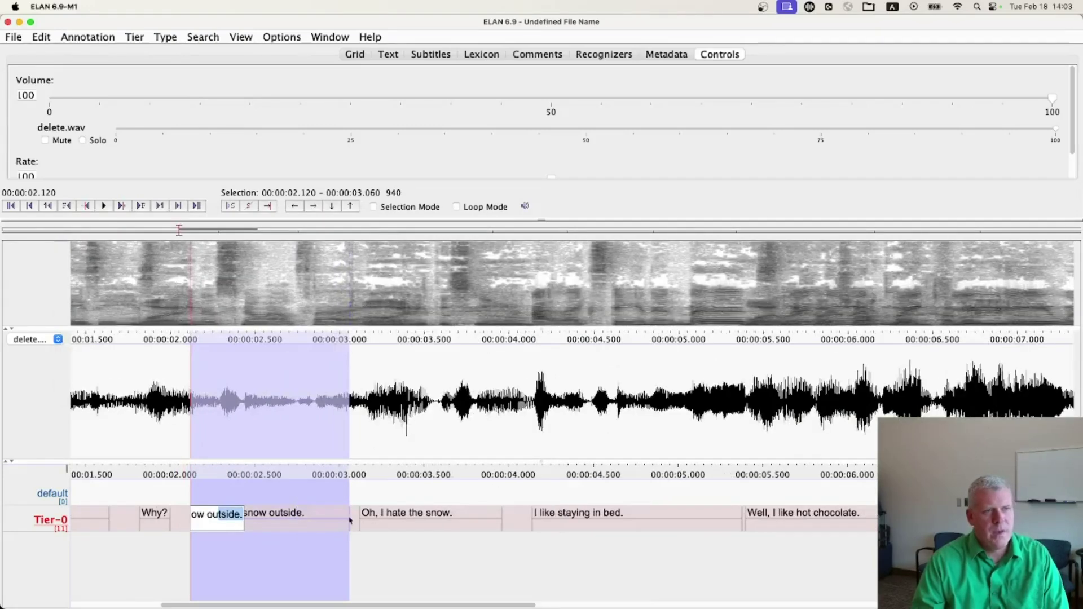
key("Return")
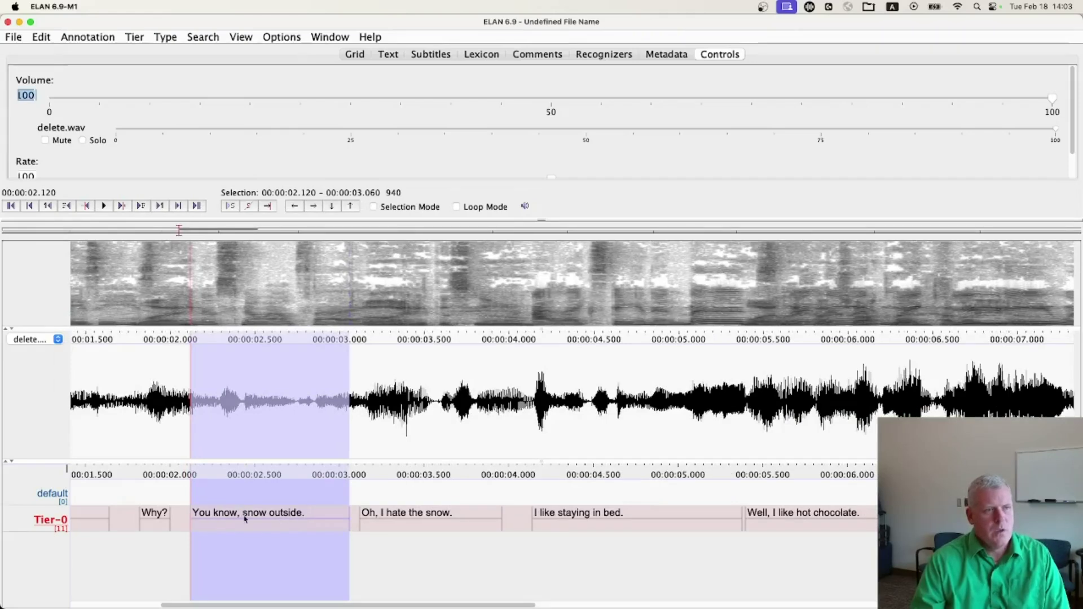
key("shift+space")
key("shift+space")
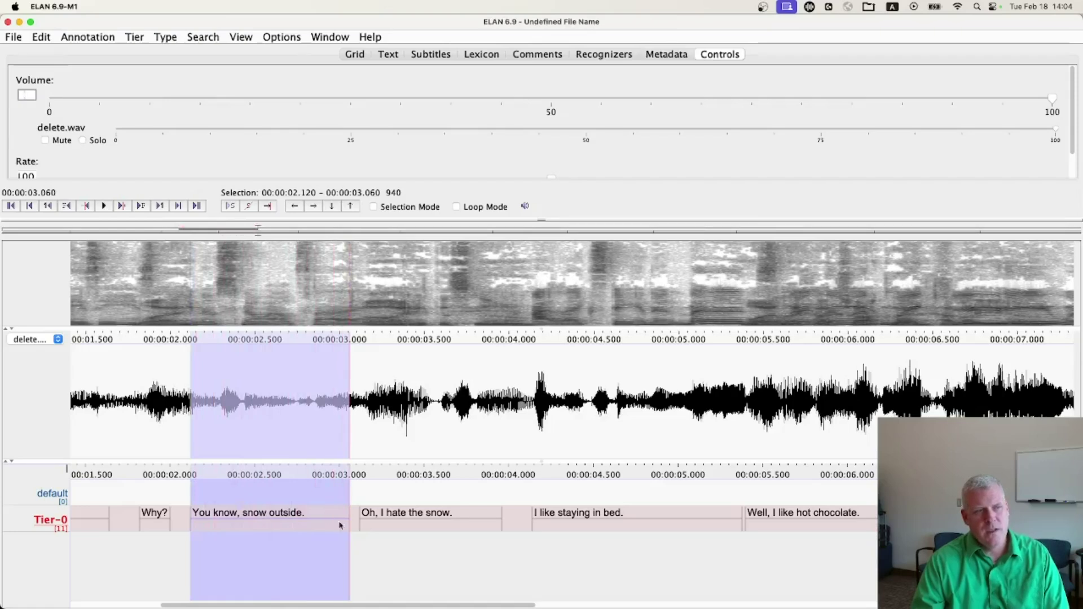
left_click(398, 521)
left_click(412, 517)
left_click(414, 516)
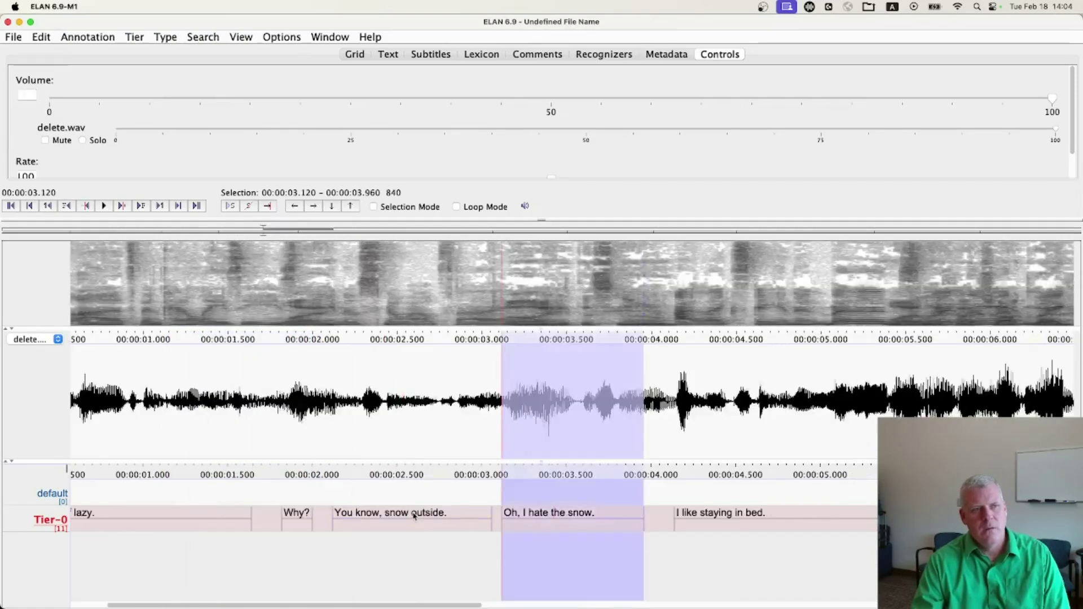
double_click(415, 516)
key("Return")
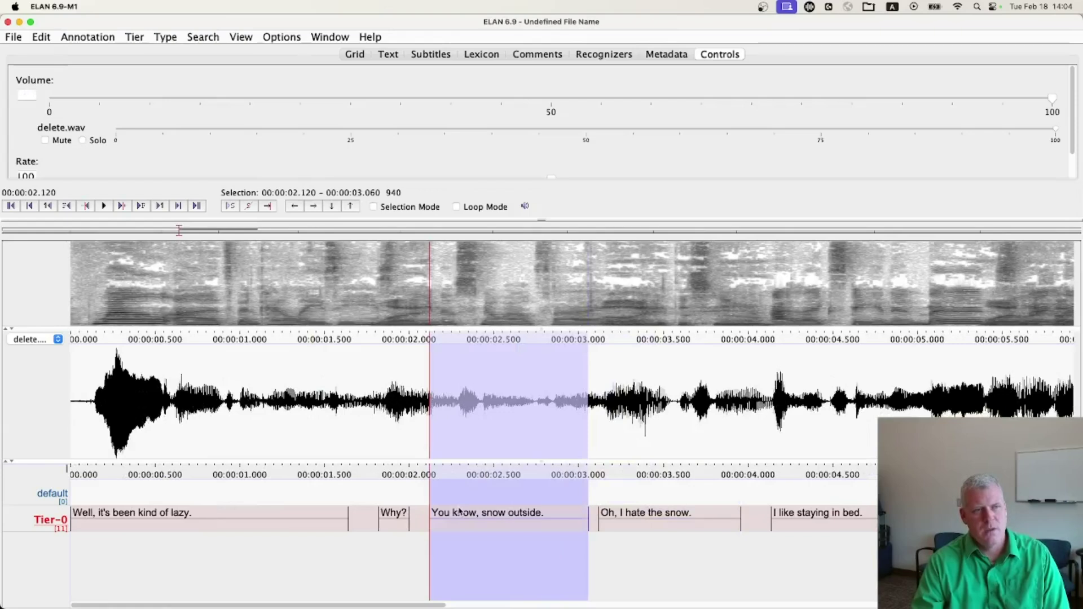
key("shift+space")
left_click(649, 519)
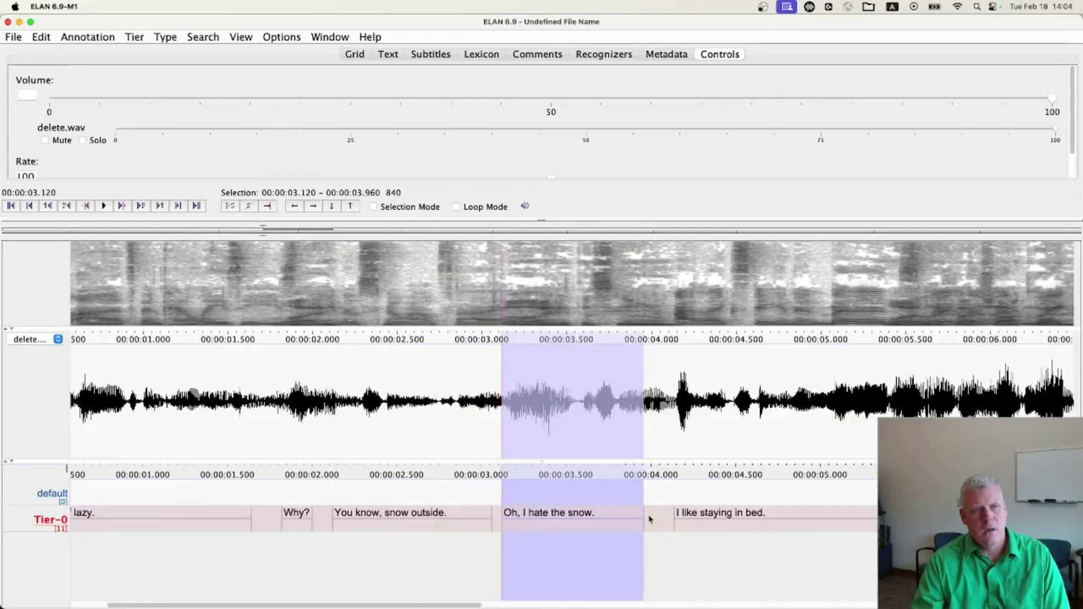
key("shift+space")
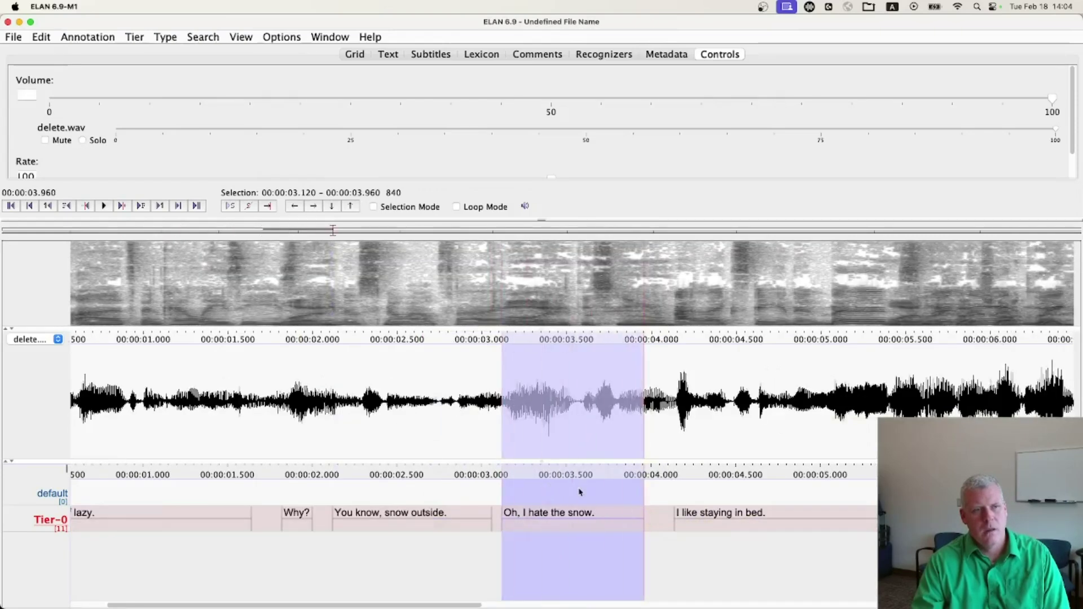
key("shift+space")
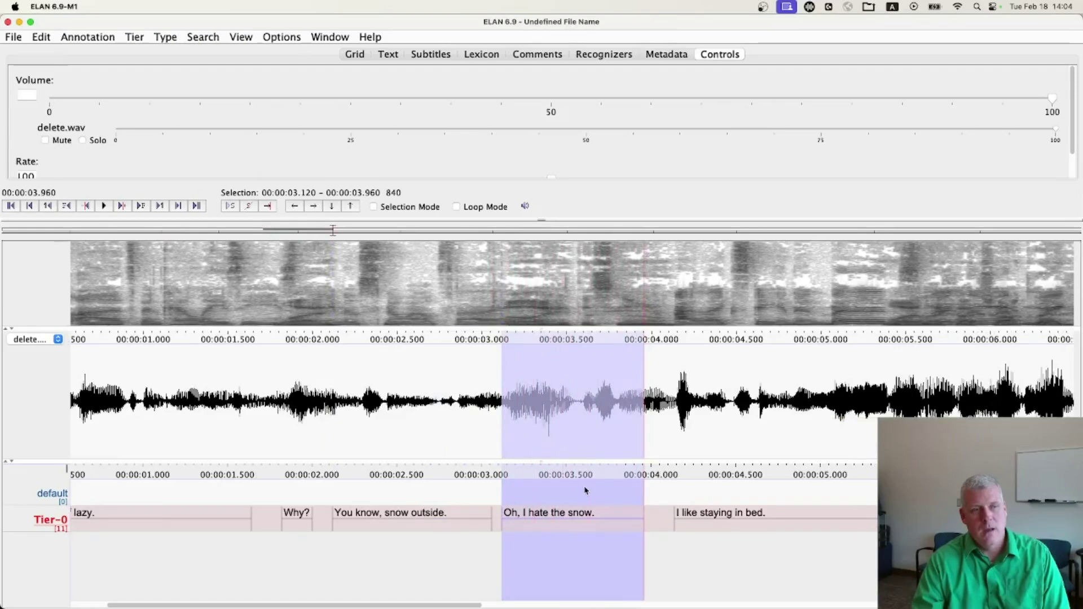
left_click(750, 520)
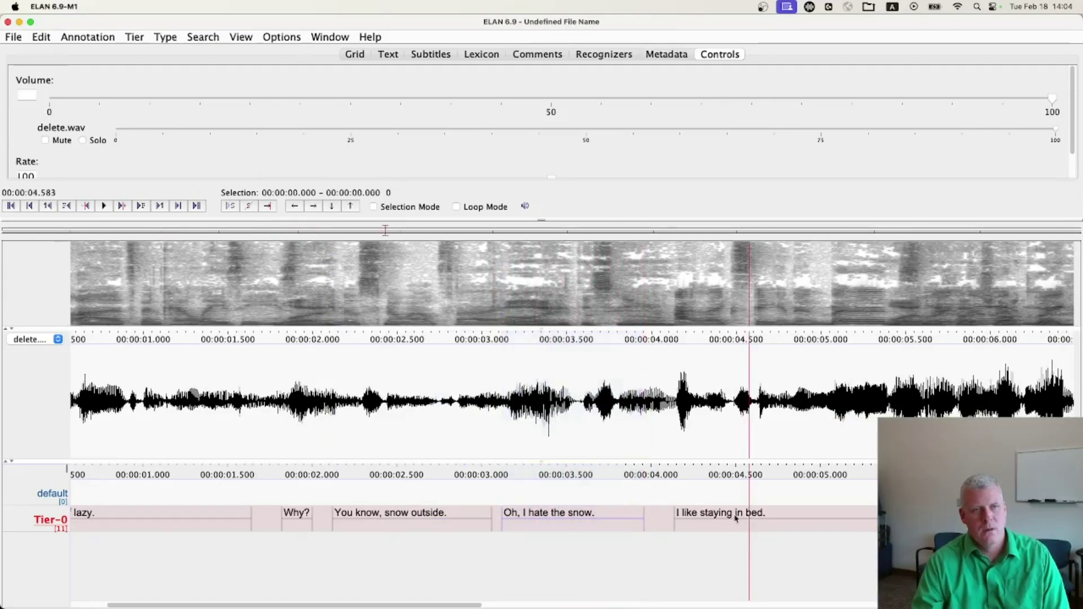
double_click(735, 519)
key("shift+space")
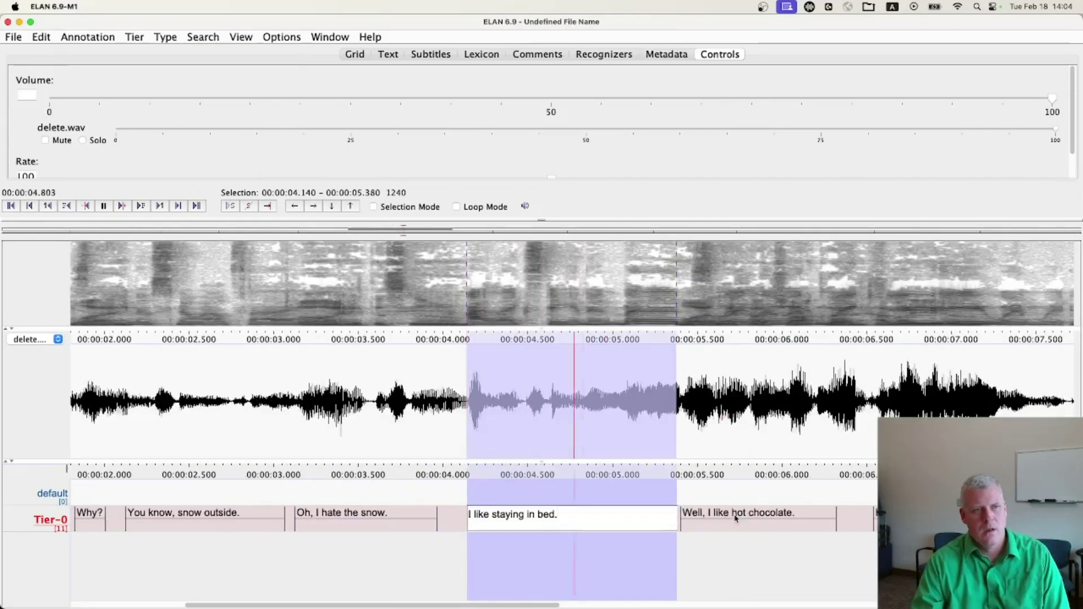
key("Return")
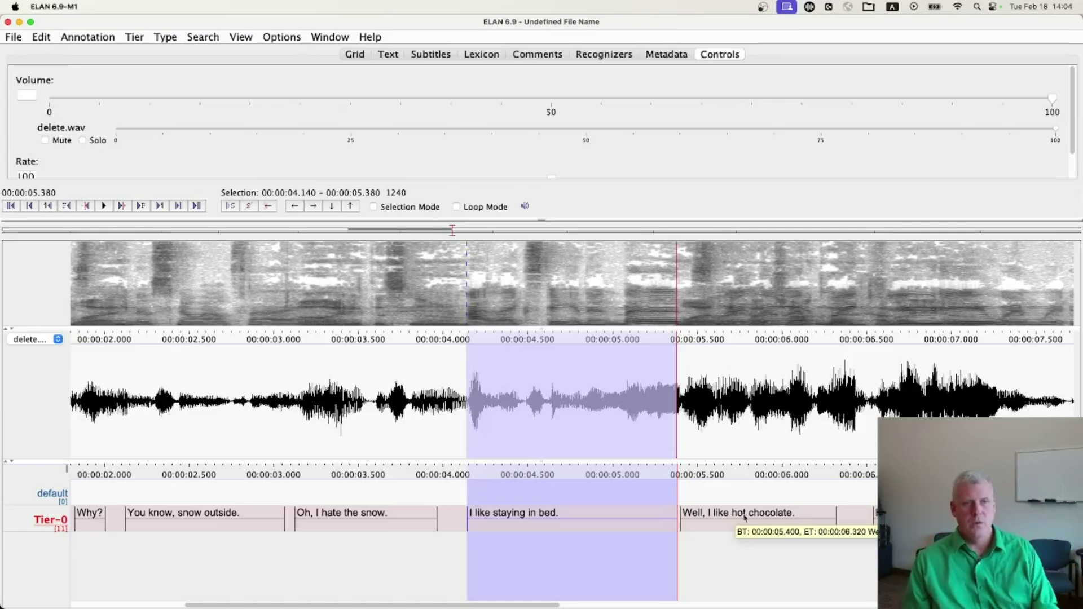
left_click(752, 515)
left_click(587, 514)
left_click(568, 515)
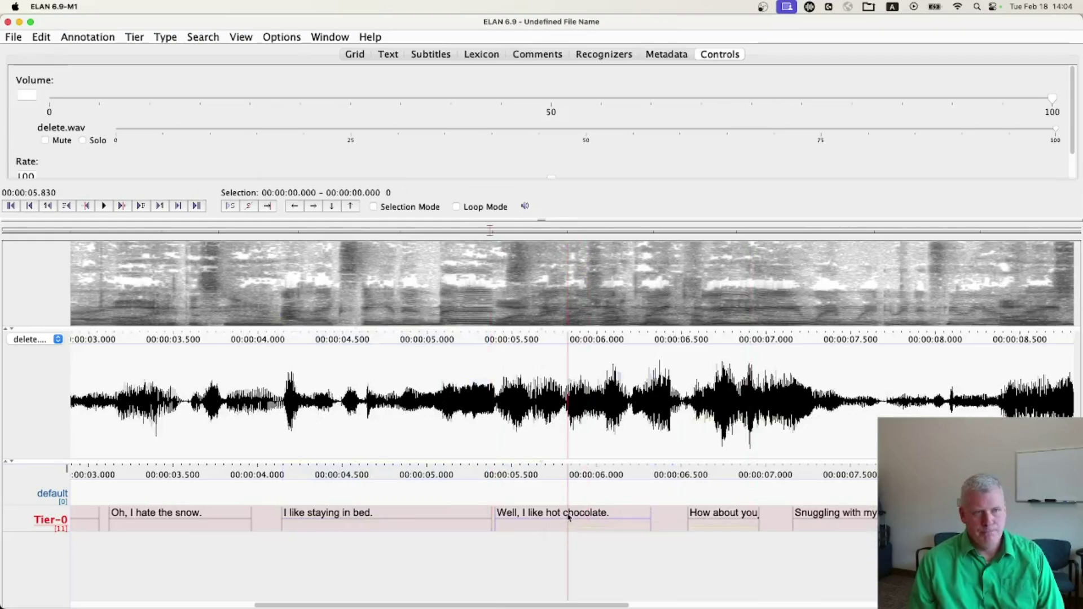
double_click(568, 516)
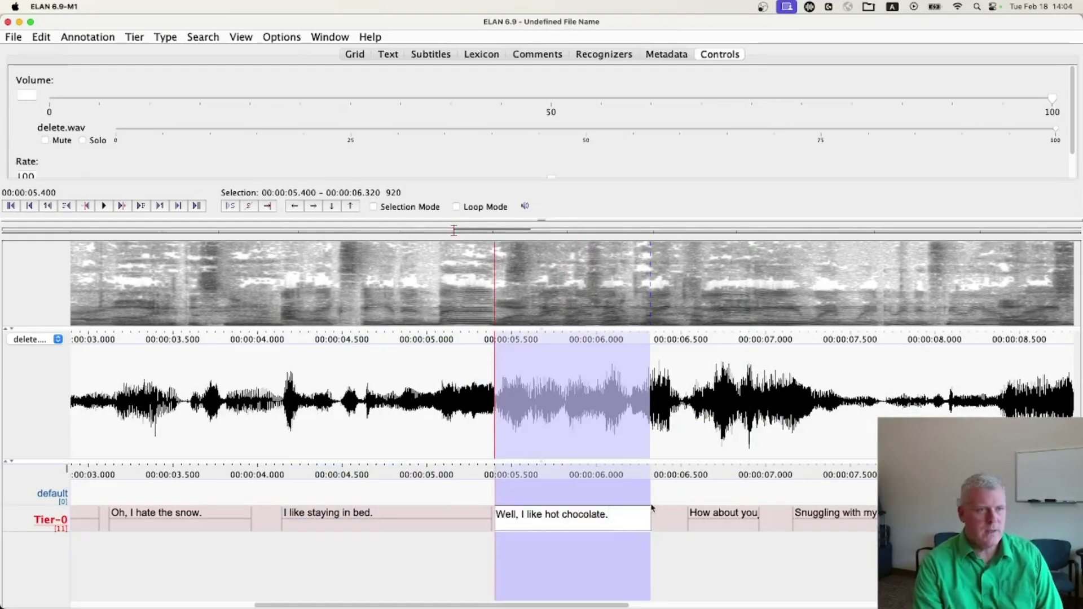
key("shift+space")
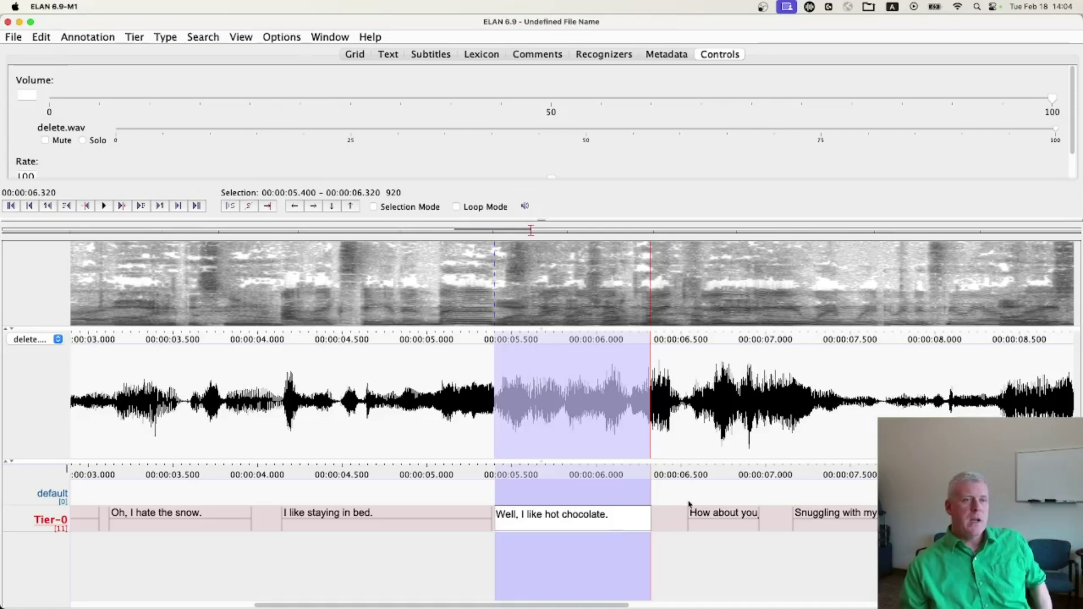
key("Return")
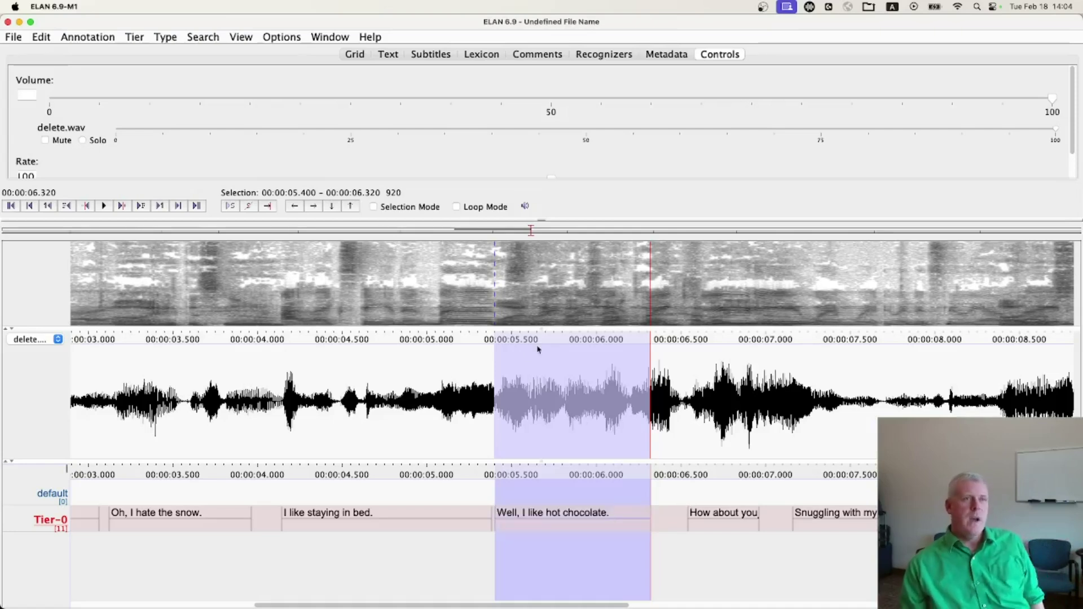
Step: Create a new tier named 'Earl' through the Add New Tier dialog
left_click(134, 37)
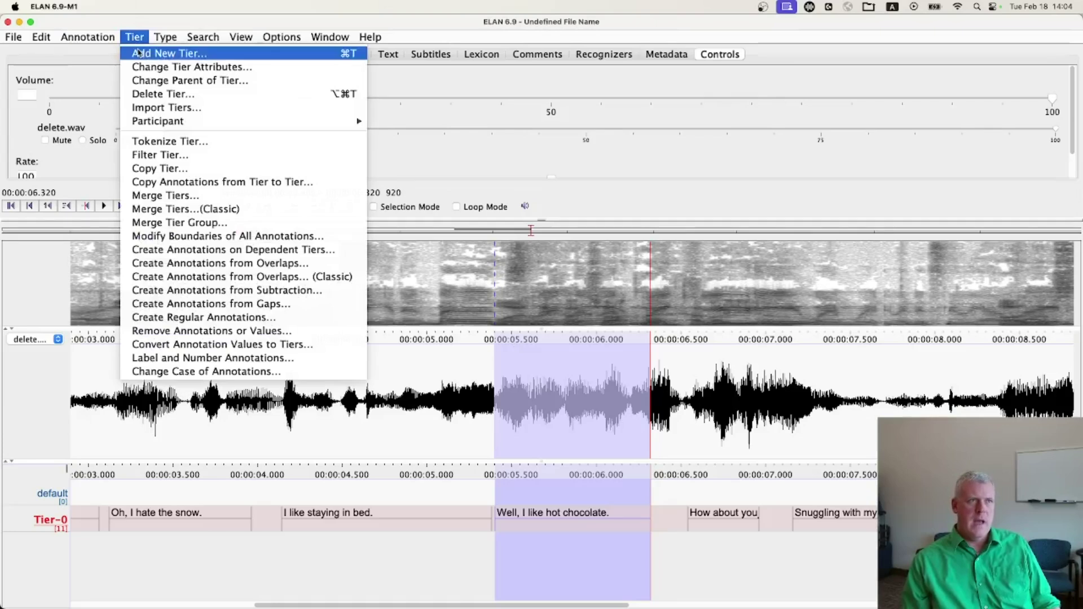
left_click(138, 53)
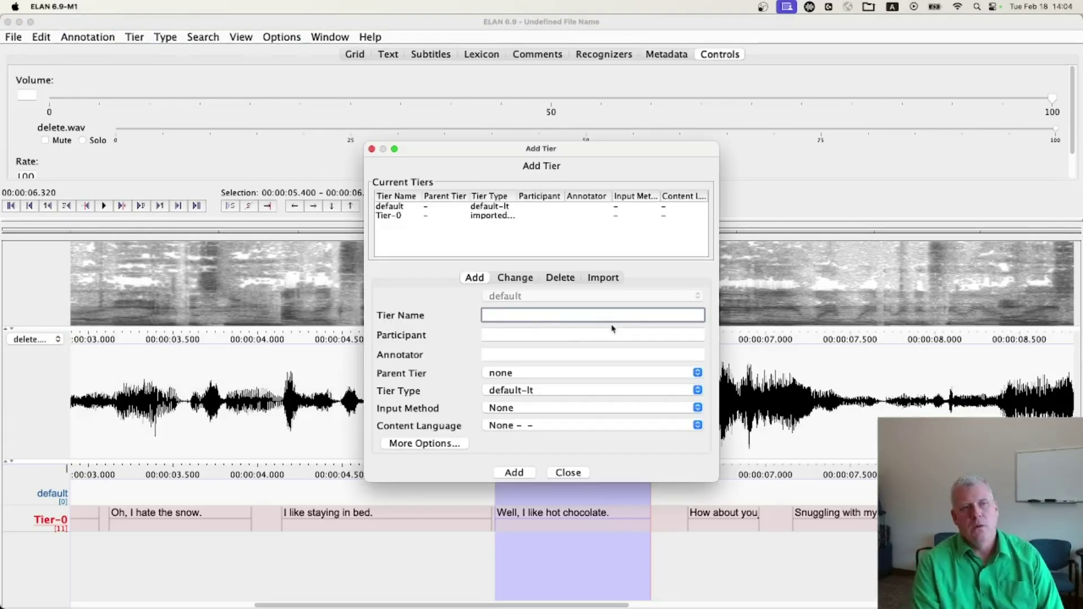
type("Earl")
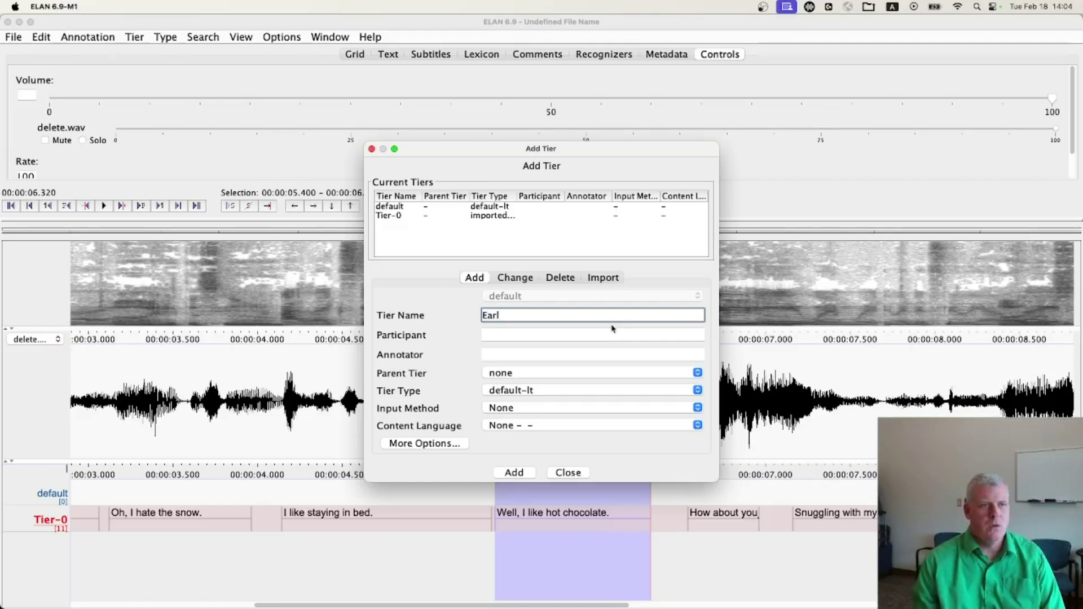
left_click(514, 473)
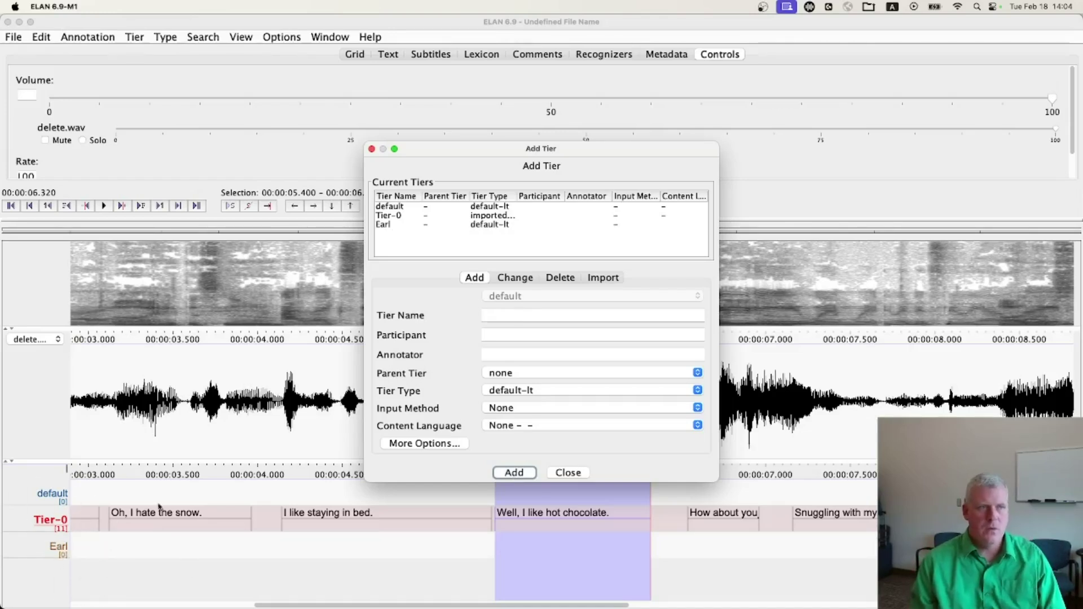
Step: Rename Tier-0 to 'K' in the tier attributes editor
left_click(514, 279)
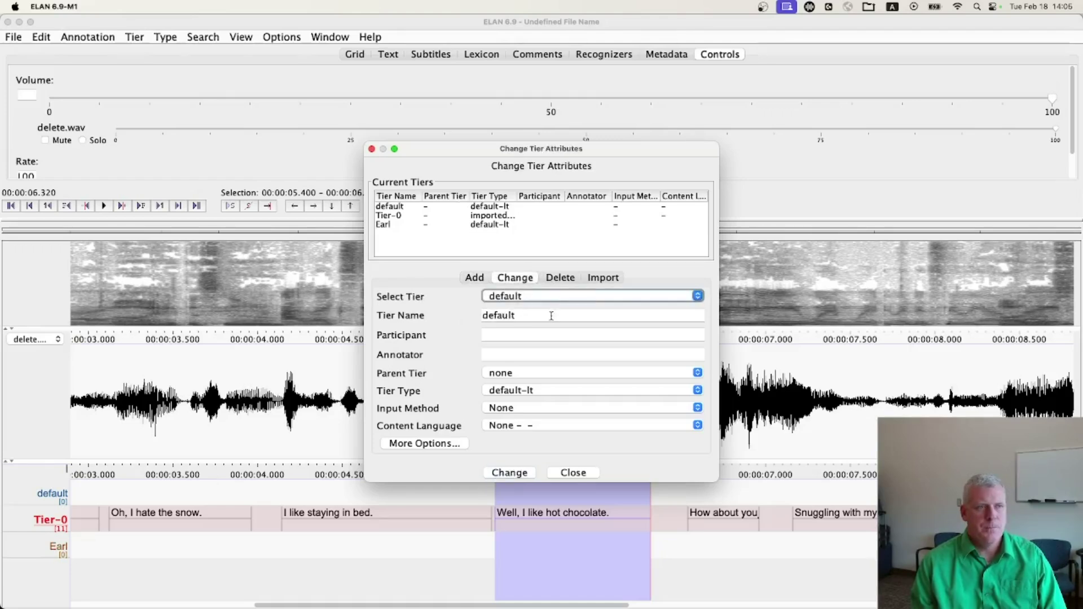
left_click(525, 297)
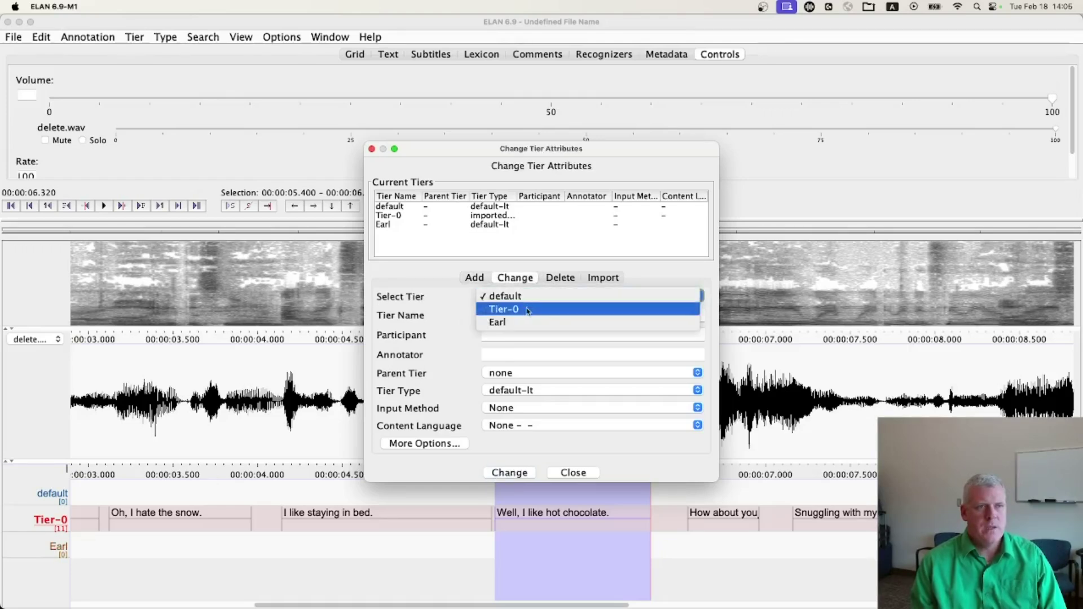
left_click(527, 310)
left_click_drag(537, 316, 477, 316)
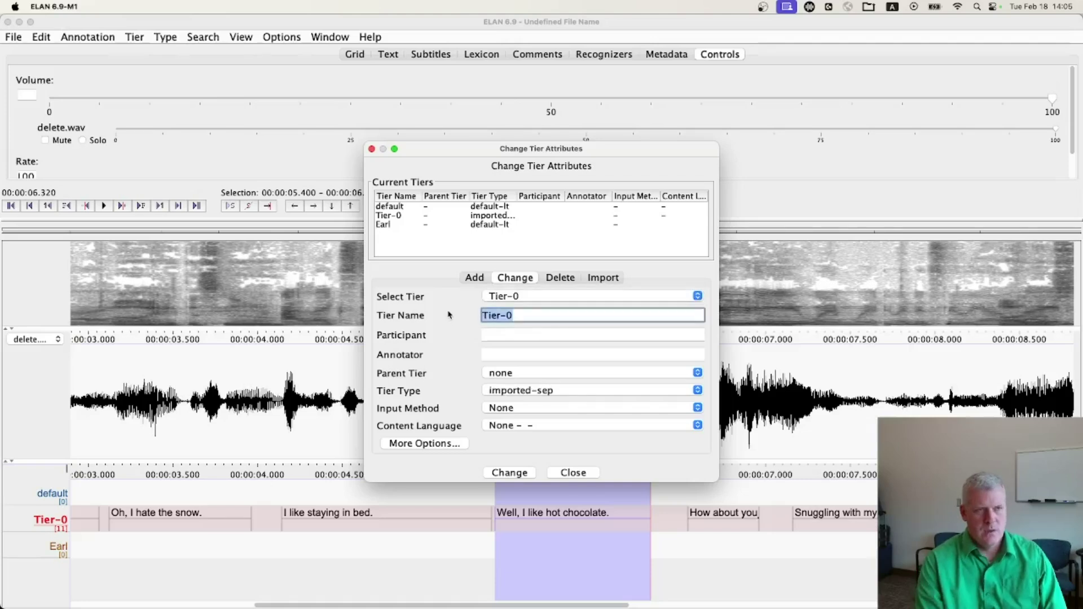
type("K")
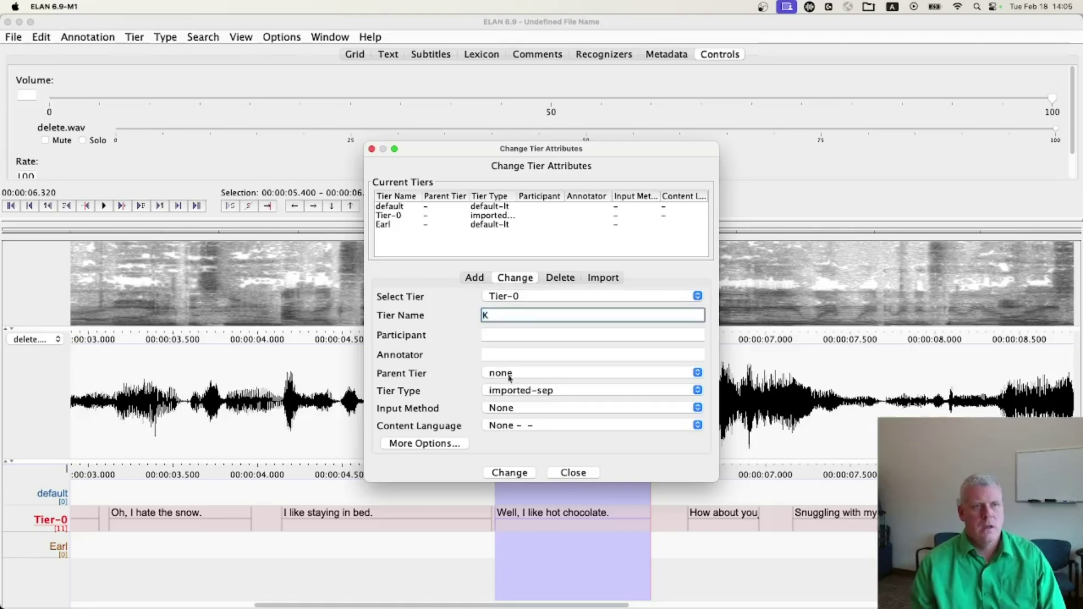
left_click(509, 472)
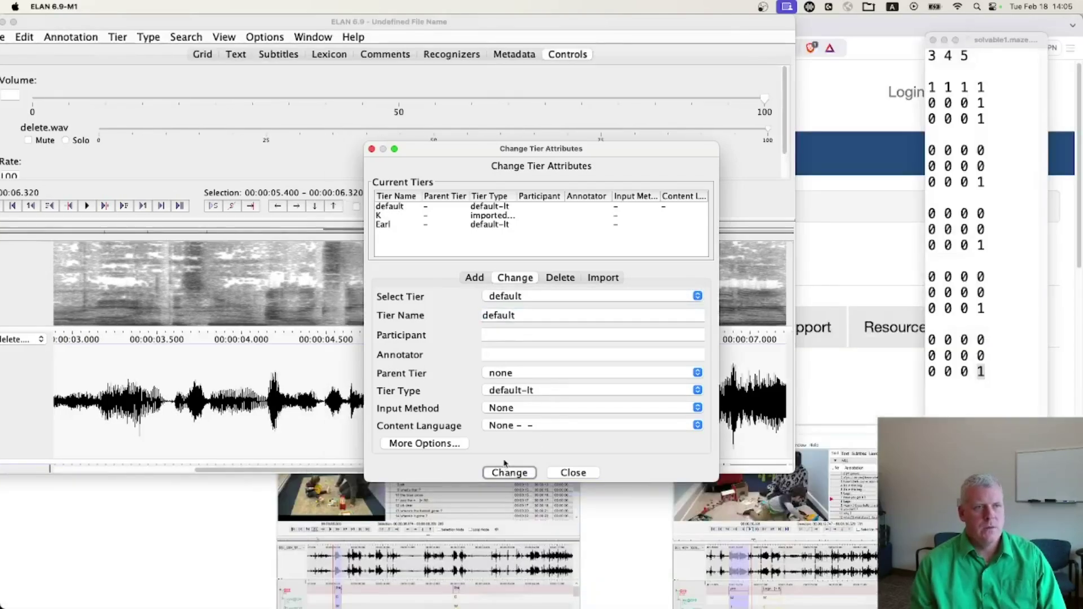
left_click(564, 473)
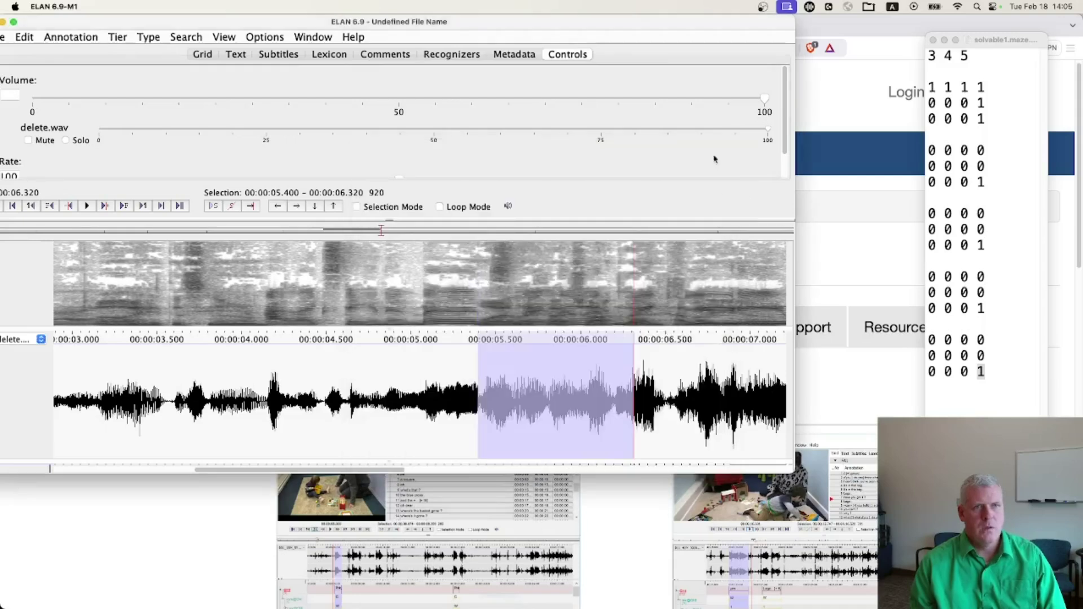
Step: Maximize the ELAN window and delete the empty default tier
double_click(592, 24)
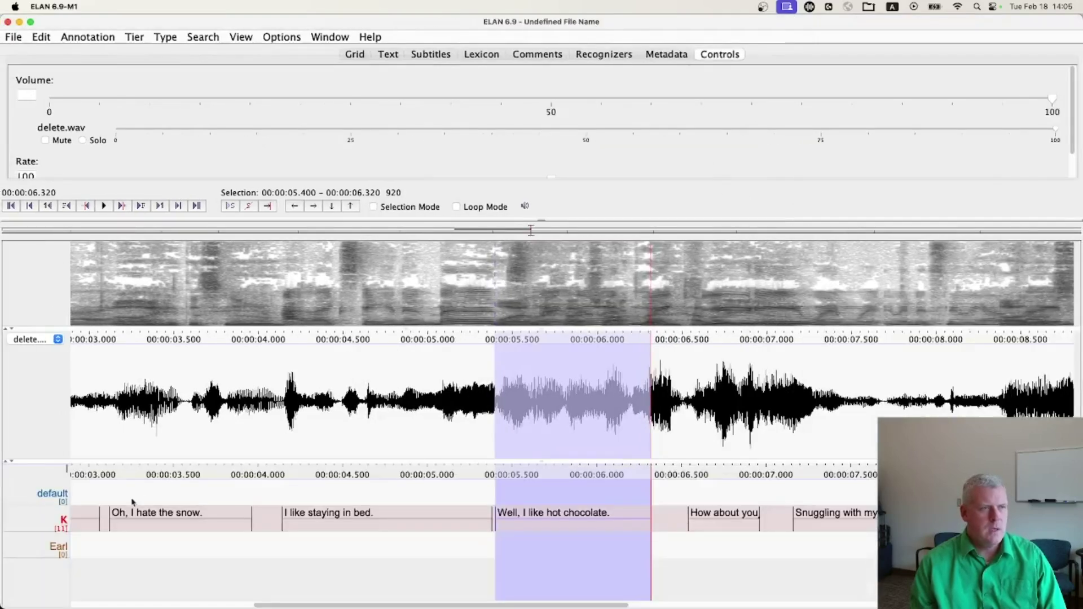
left_click(137, 37)
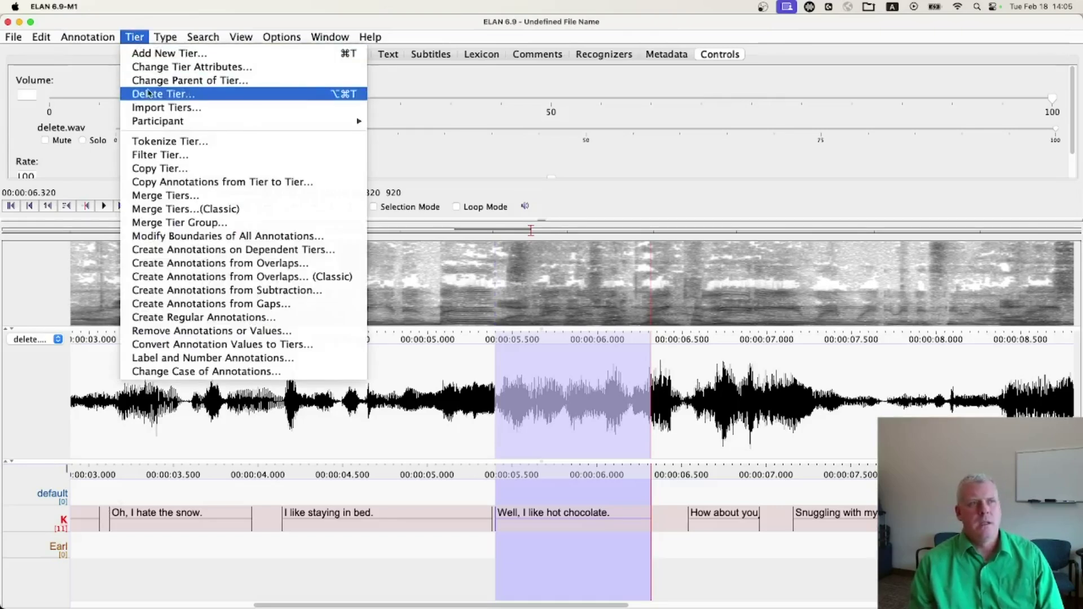
left_click(148, 94)
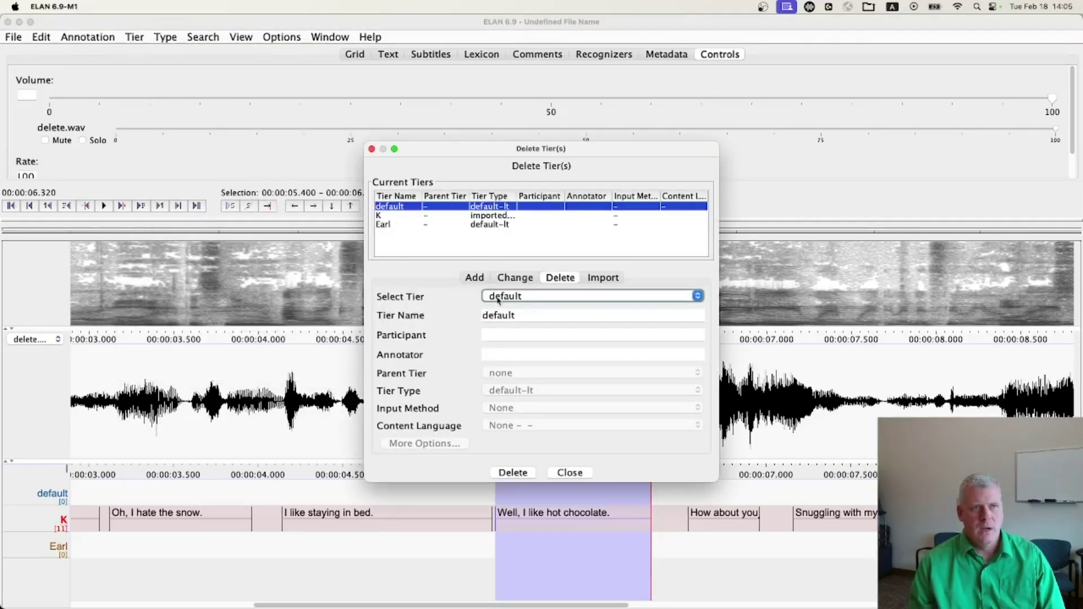
left_click(511, 473)
left_click(644, 342)
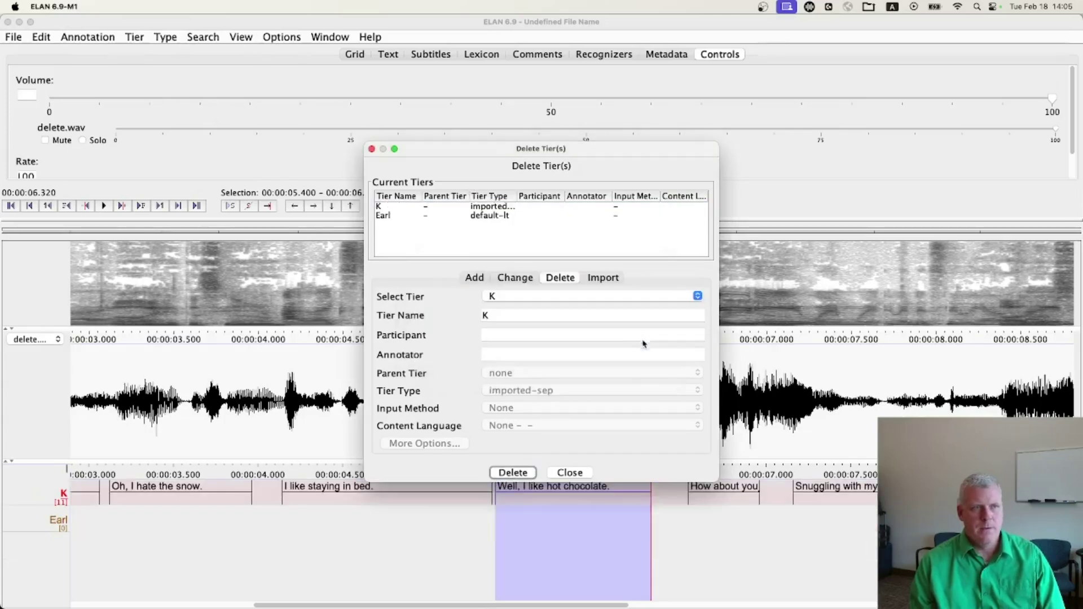
left_click(567, 472)
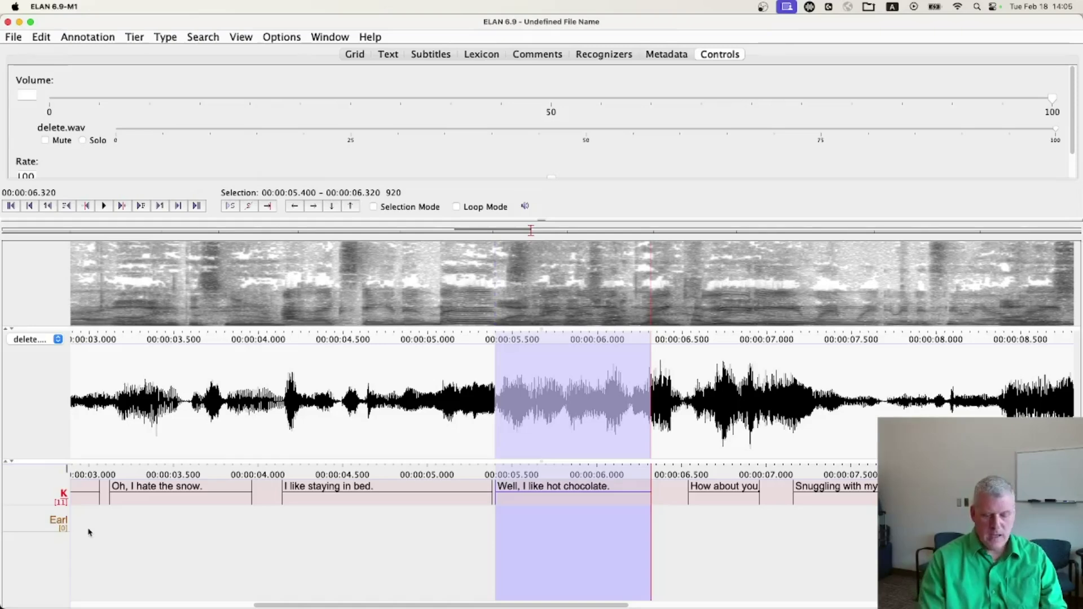
Step: Make Earl the active tier and check K's 'Well, I like hot chocolate.' line without changing it
key("ctrl+Down")
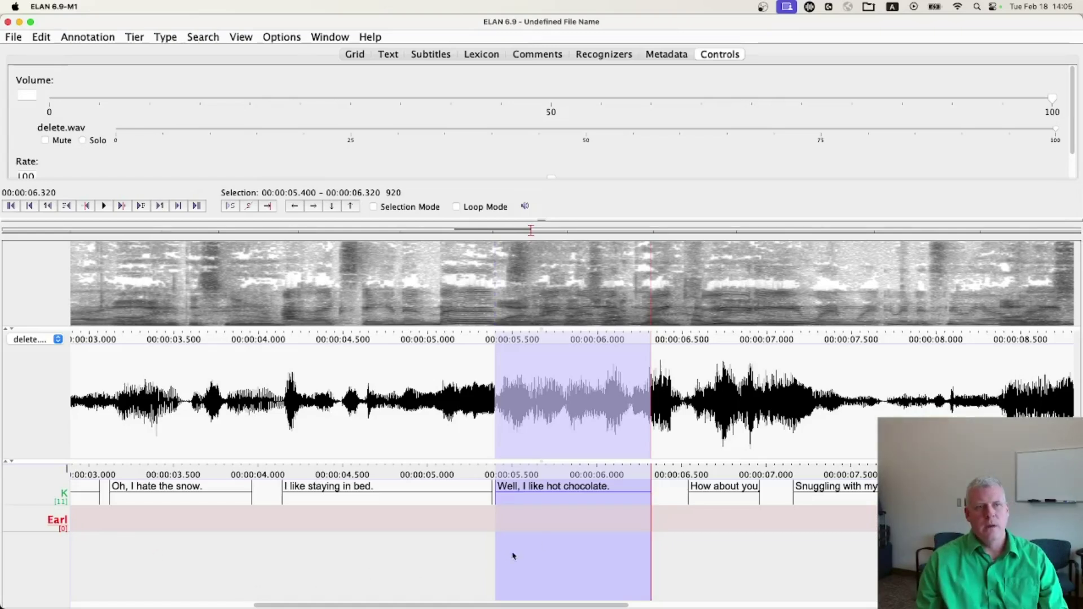
left_click(568, 525)
left_click(561, 524)
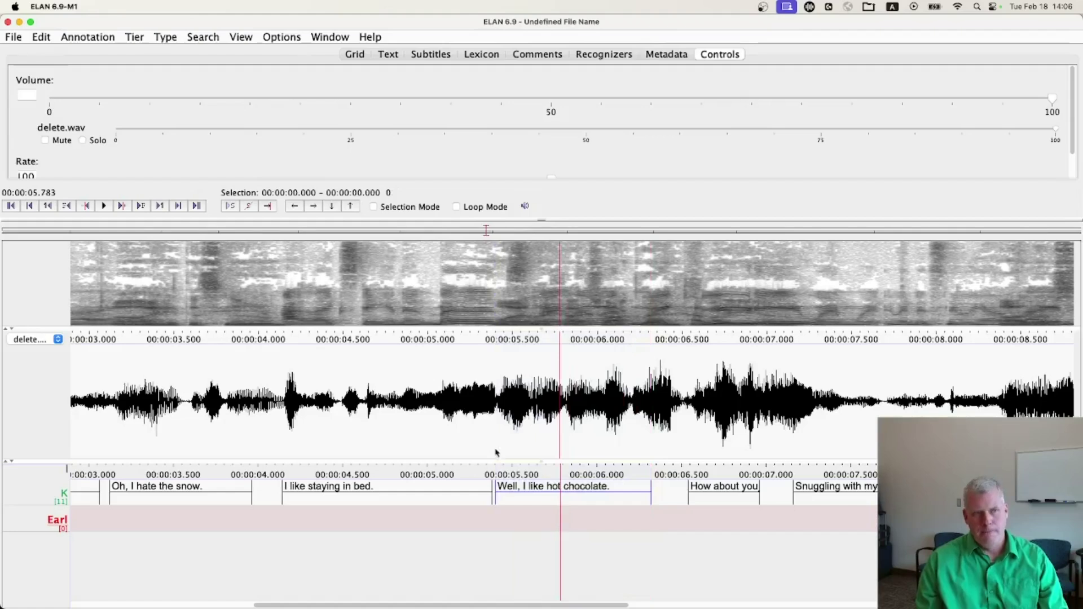
left_click(533, 489)
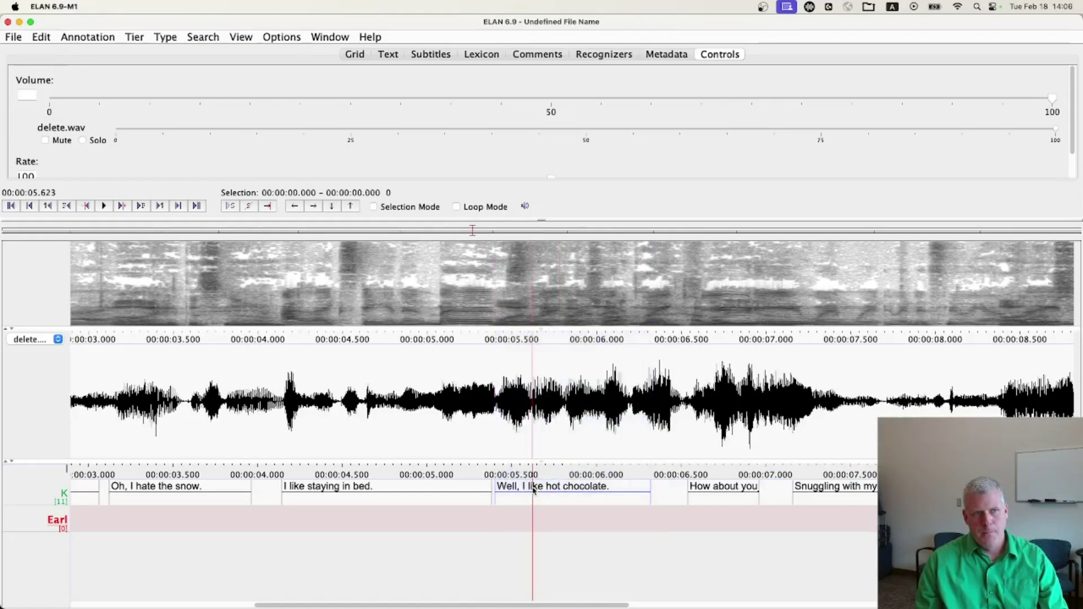
double_click(533, 489)
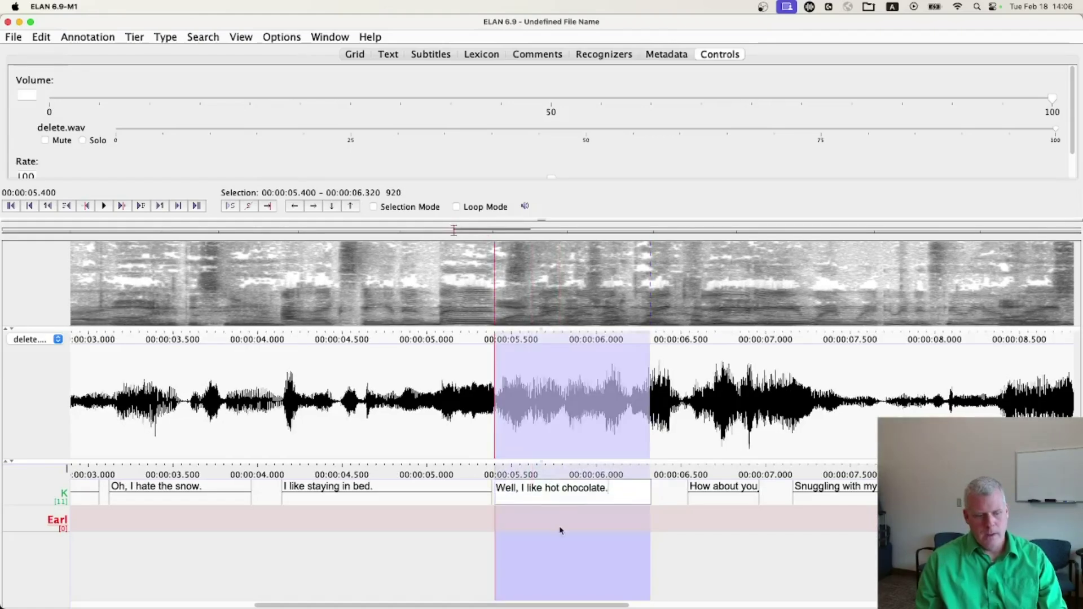
key("Return")
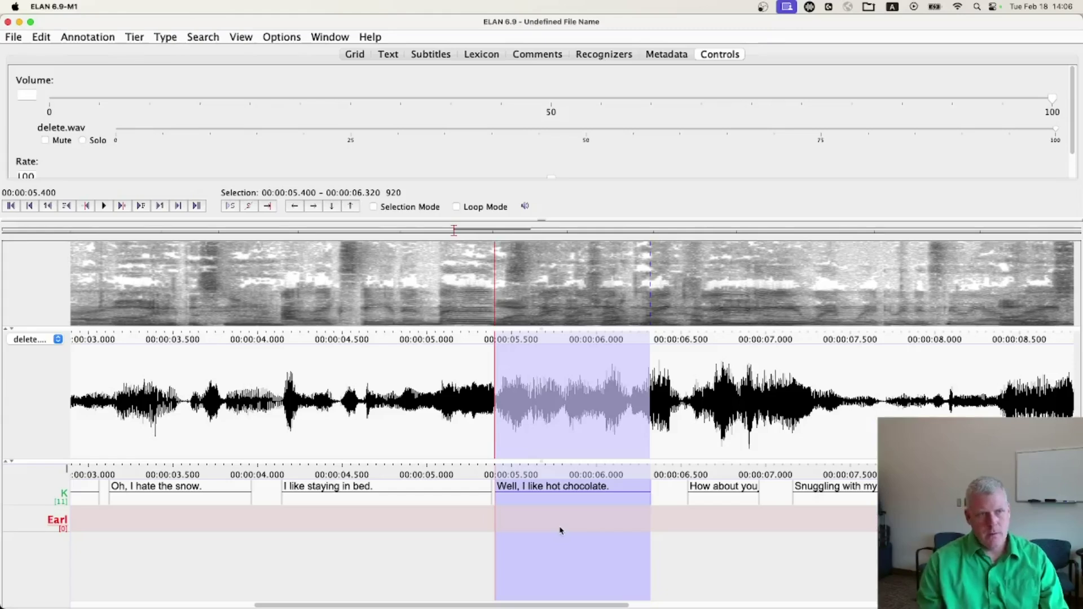
left_click(552, 514)
left_click(552, 519)
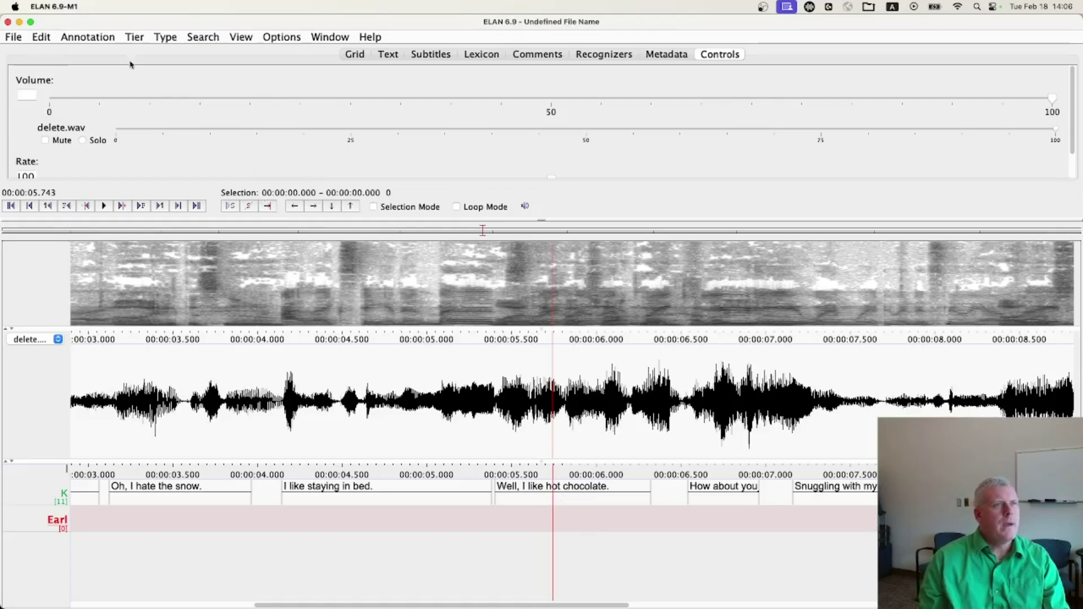
Step: Select 5.388–6.318 s and add an Earl annotation reading 'Well, Ilike hot chocolate'
left_click(89, 39)
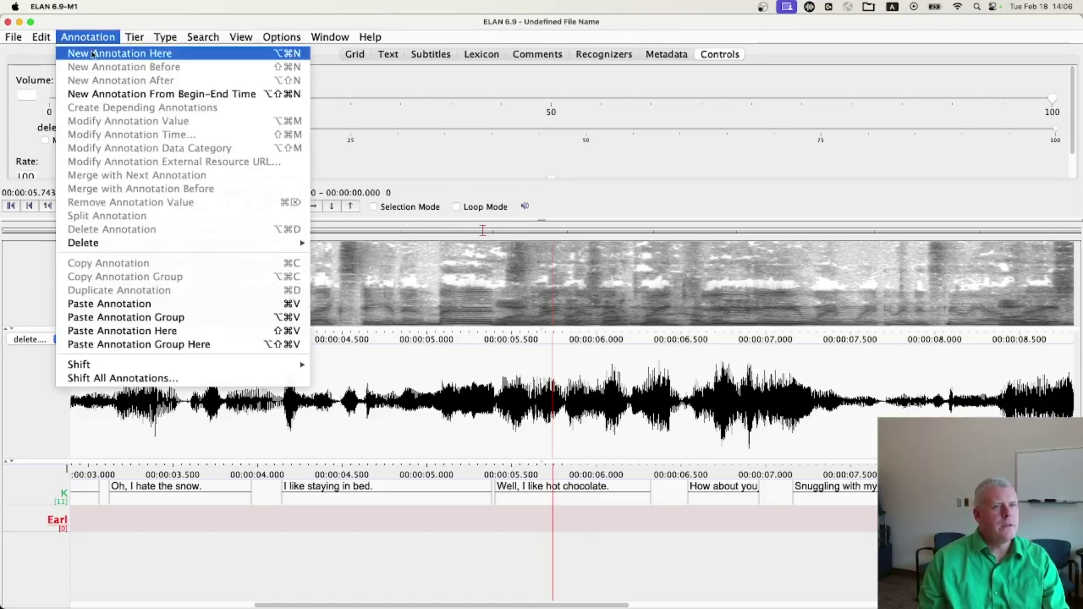
left_click(93, 54)
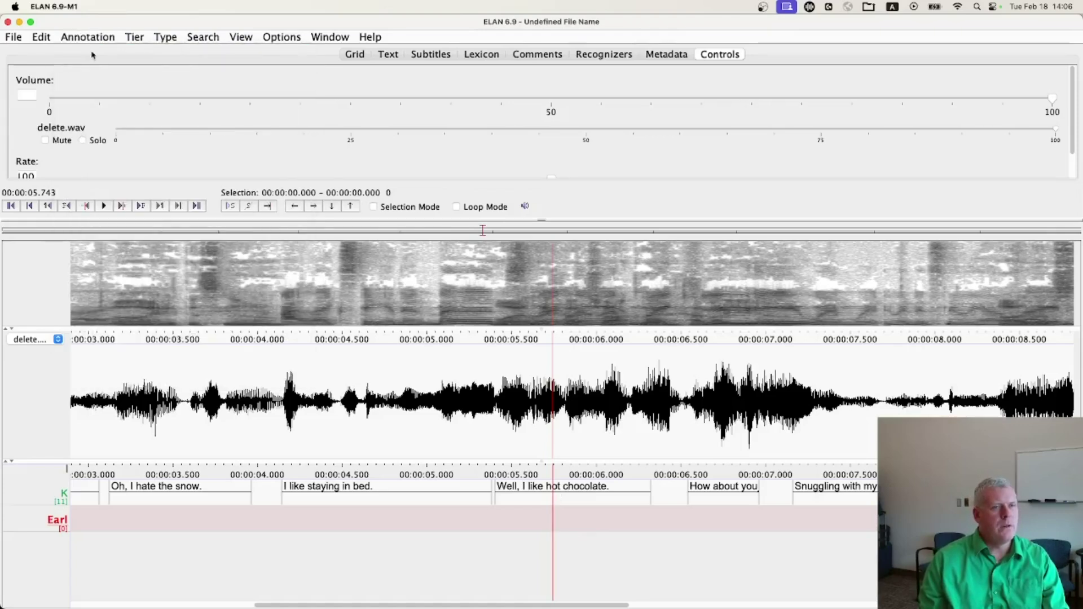
left_click(572, 528)
left_click_drag(492, 436, 649, 437)
left_click(85, 39)
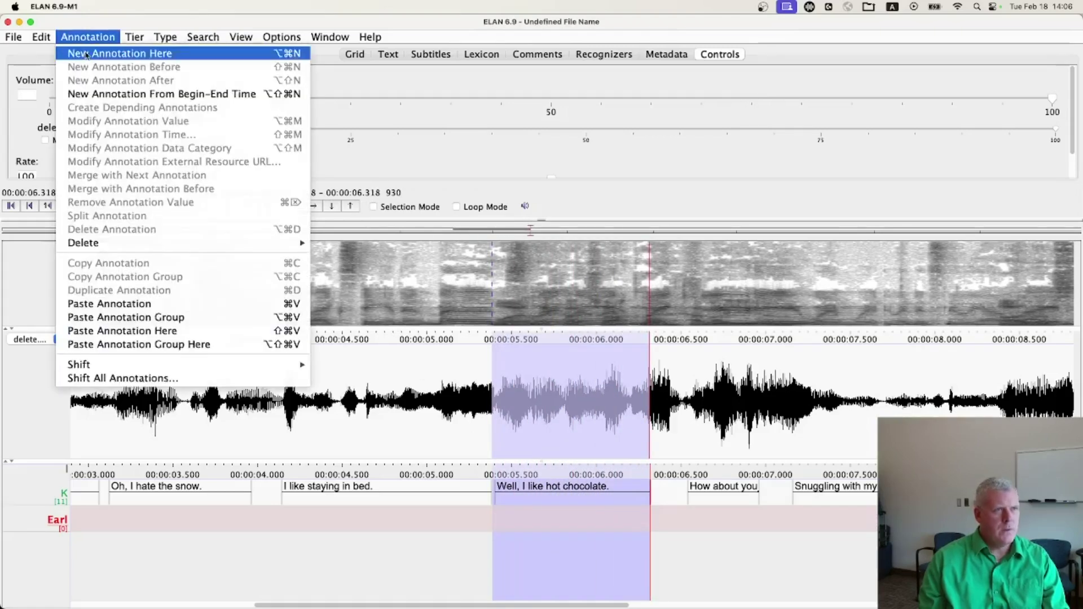
left_click(85, 53)
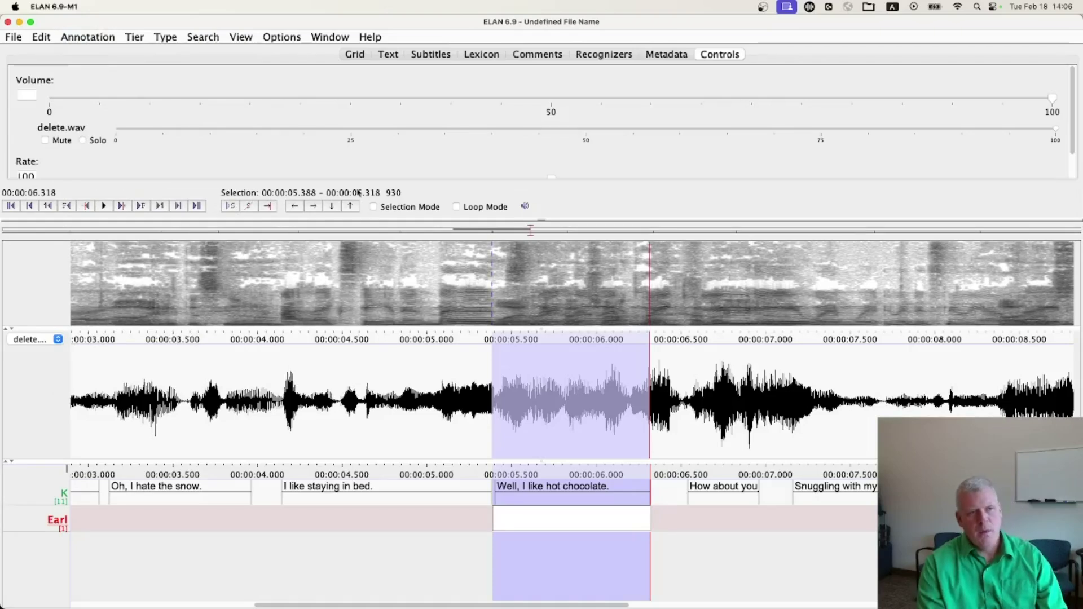
type("Well, Ilike")
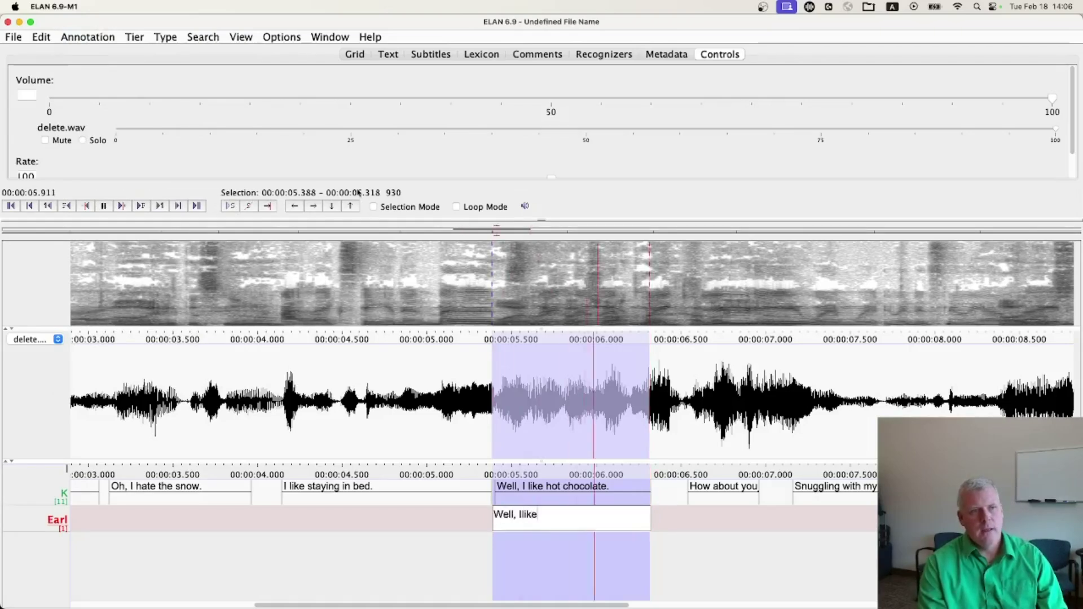
type(" hot chocoolate")
key("Return")
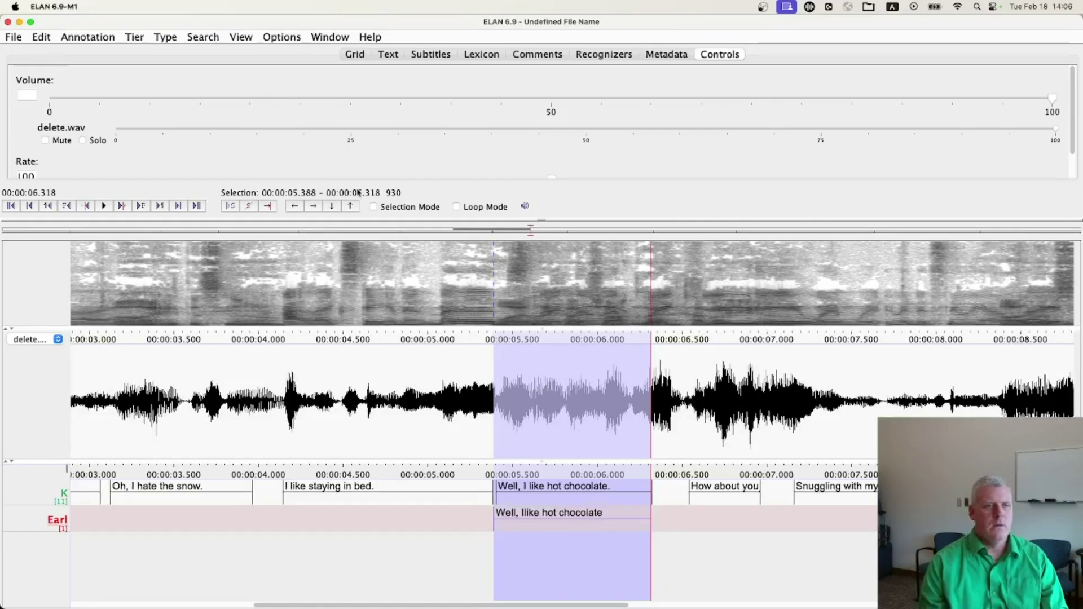
left_click(558, 483)
Step: Replace the text of K's 5.4–6.3 s annotation 'Well, I like hot chocolate.' with 'snuggling with me'
left_click(579, 486)
right_click(573, 489)
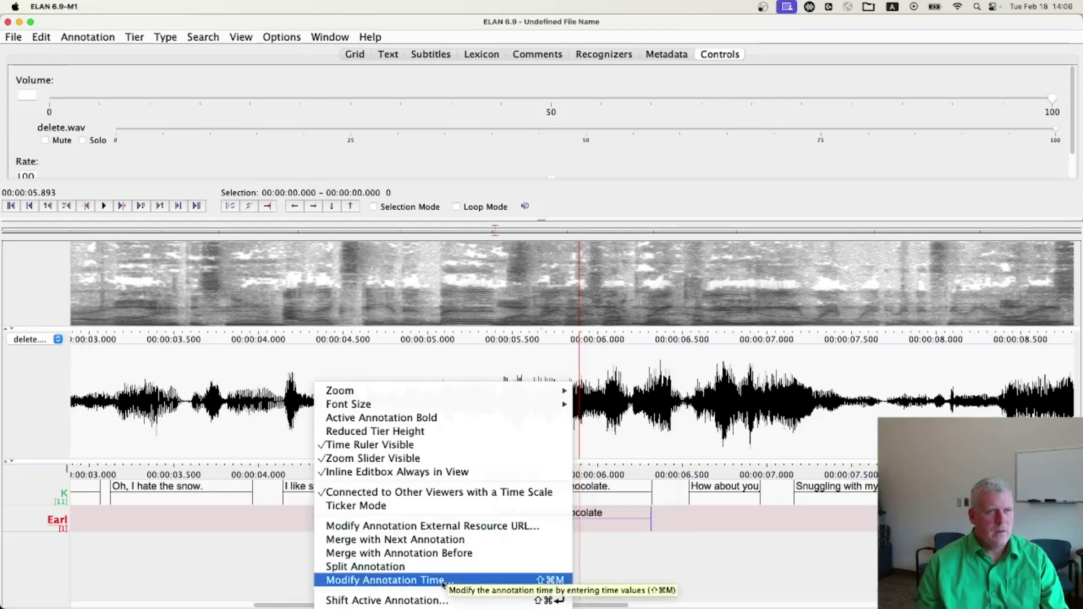
key("Escape")
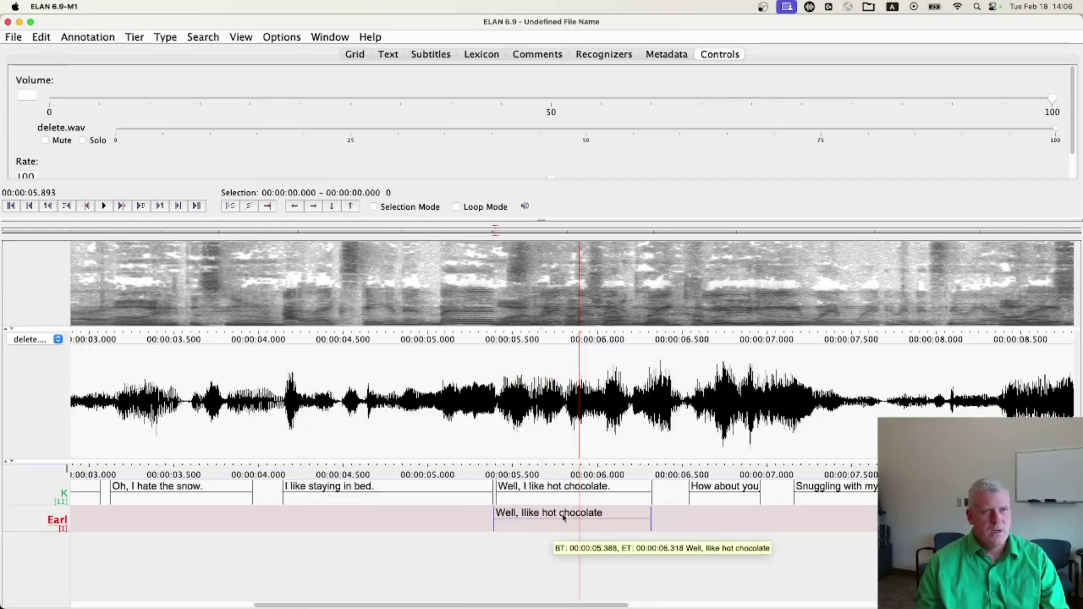
left_click(567, 490)
left_click(567, 488)
double_click(568, 486)
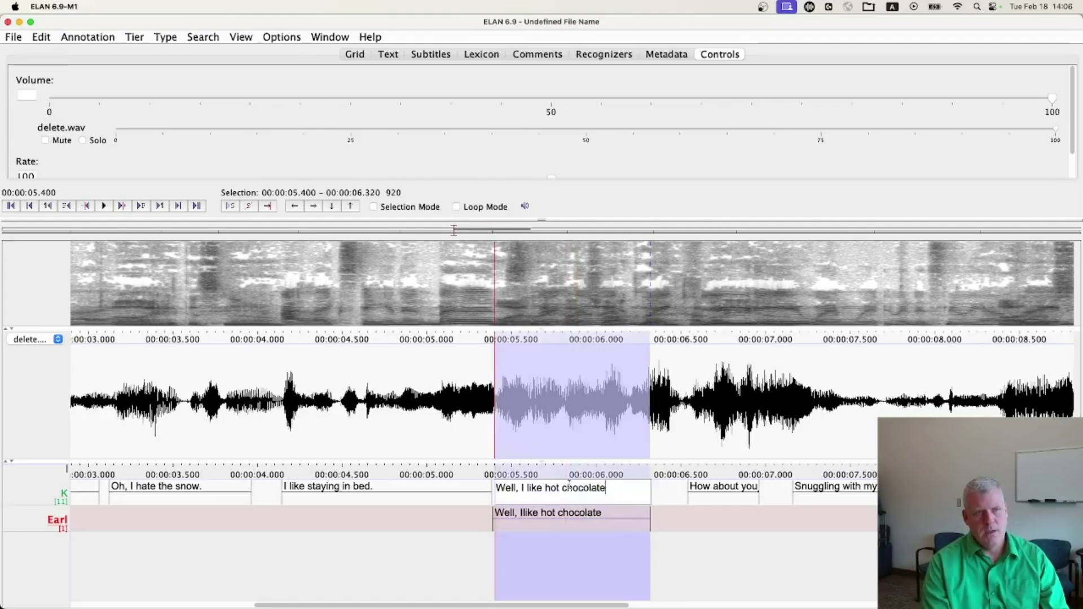
key("BackSpace")
key("BackSpace")
key("BackSpace")
key("BackSpace")
key("BackSpace")
key("BackSpace")
key("BackSpace")
key("BackSpace")
key("BackSpace")
key("BackSpace")
key("BackSpace")
key("BackSpace")
key("BackSpace")
key("BackSpace")
key("BackSpace")
key("BackSpace")
key("BackSpace")
key("BackSpace")
key("BackSpace")
key("BackSpace")
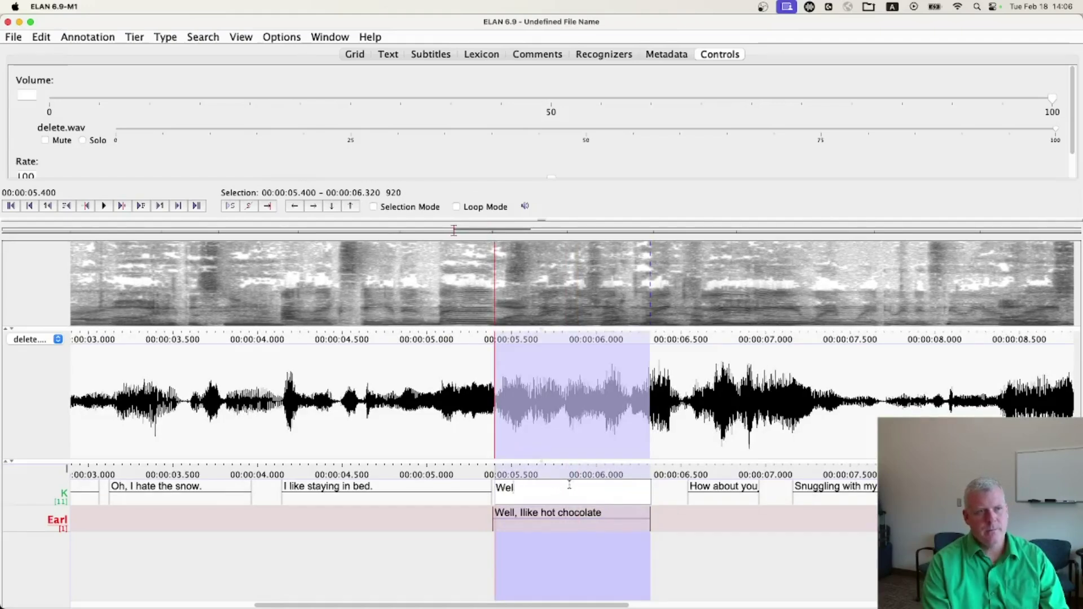
key("BackSpace")
key("BackSpace")
key("BackSpace")
key("ctrl+space")
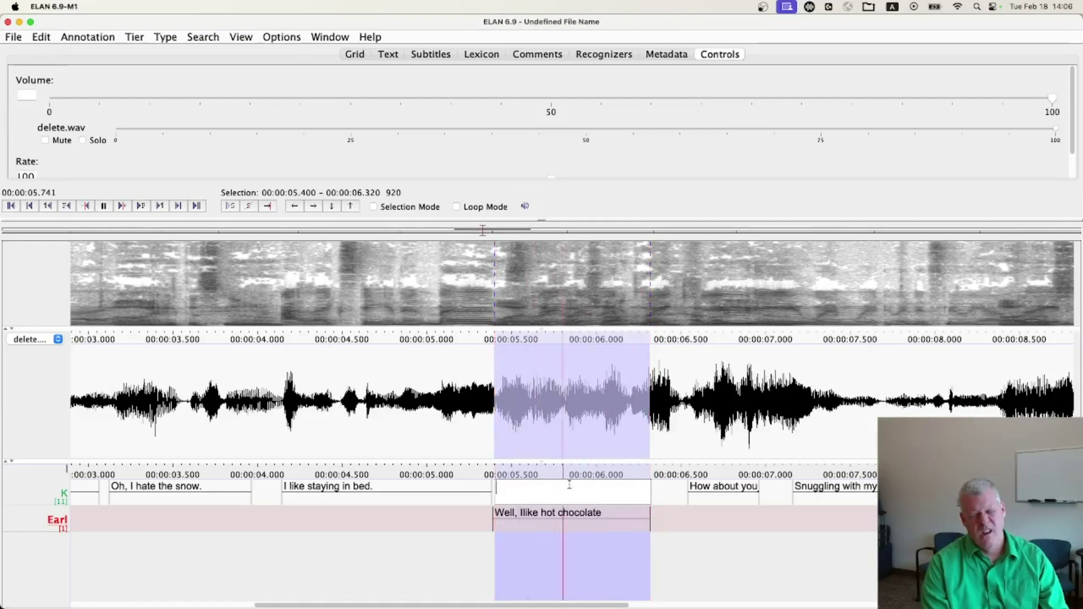
type("snuggling with me")
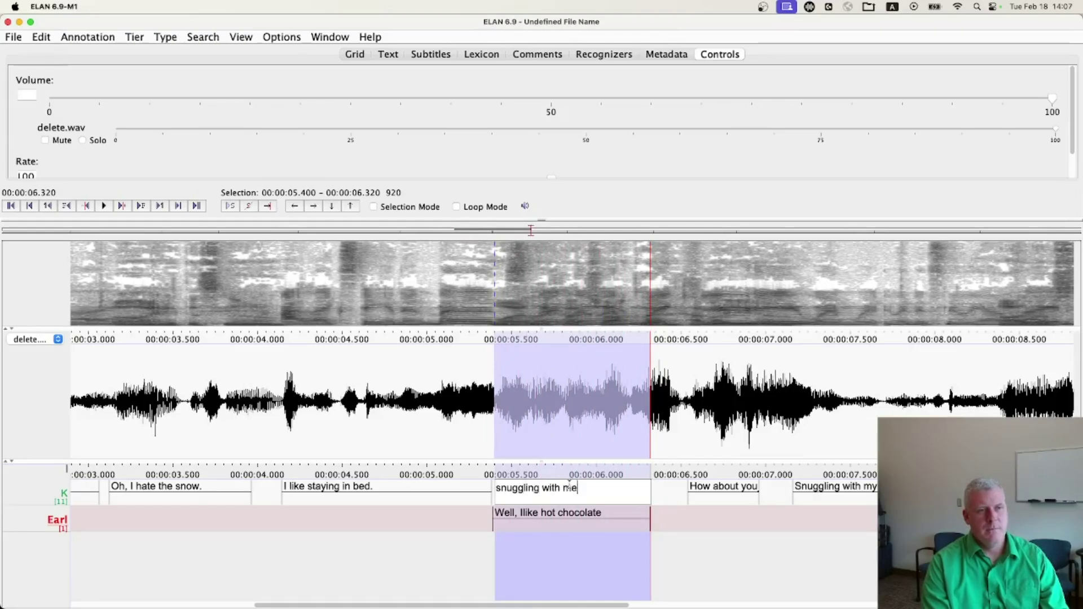
key("Return")
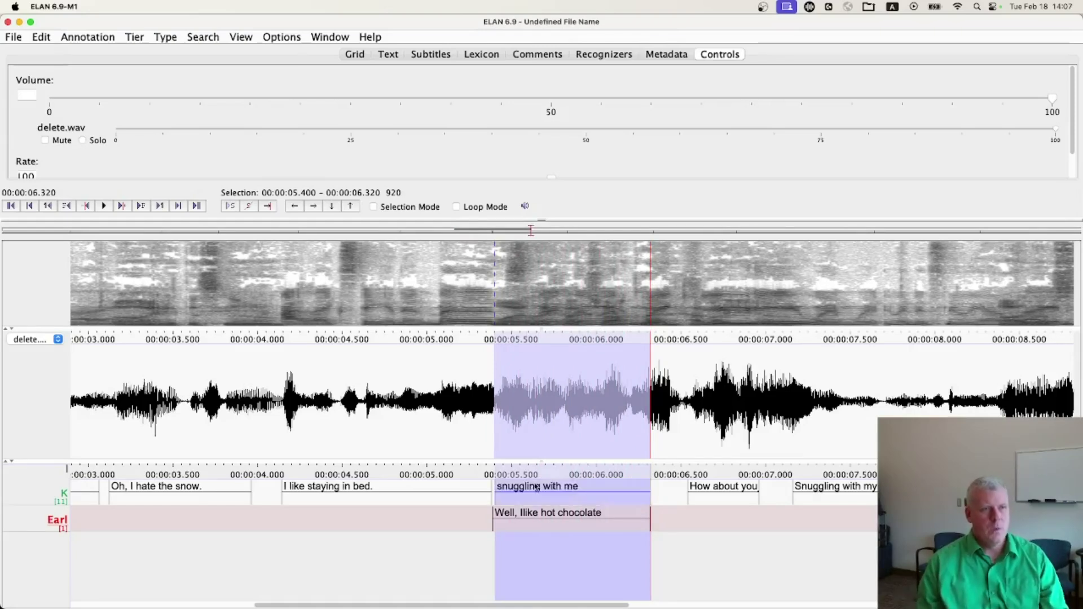
left_click(335, 487)
Step: Play the 4.07–5.42 s and 3.10–4.03 s selections to hear who speaks
left_click_drag(270, 402, 495, 406)
key("shift+space")
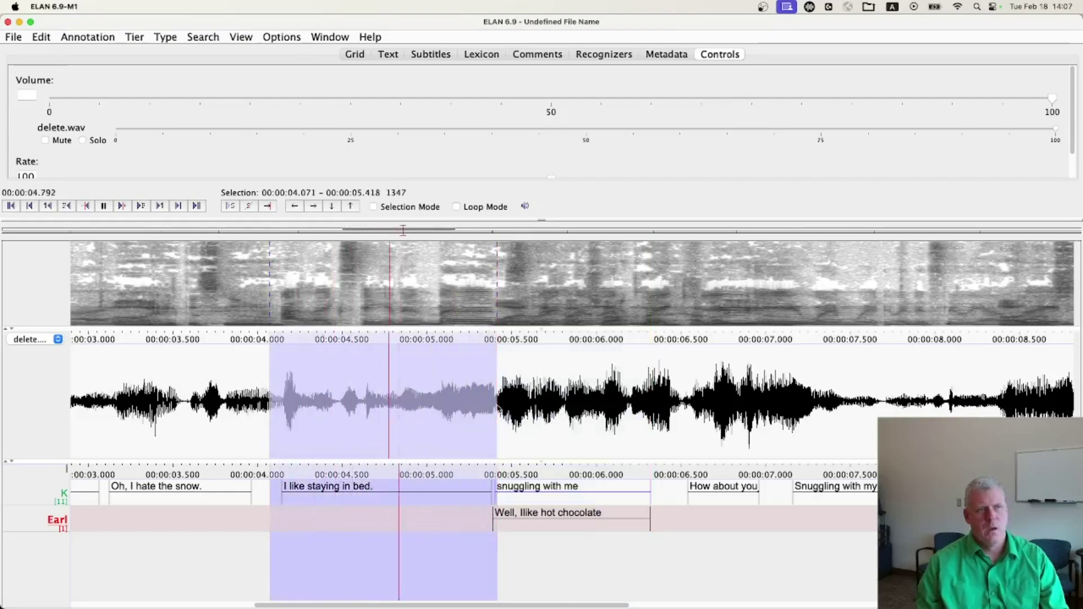
left_click_drag(105, 401, 263, 399)
key("shift+space")
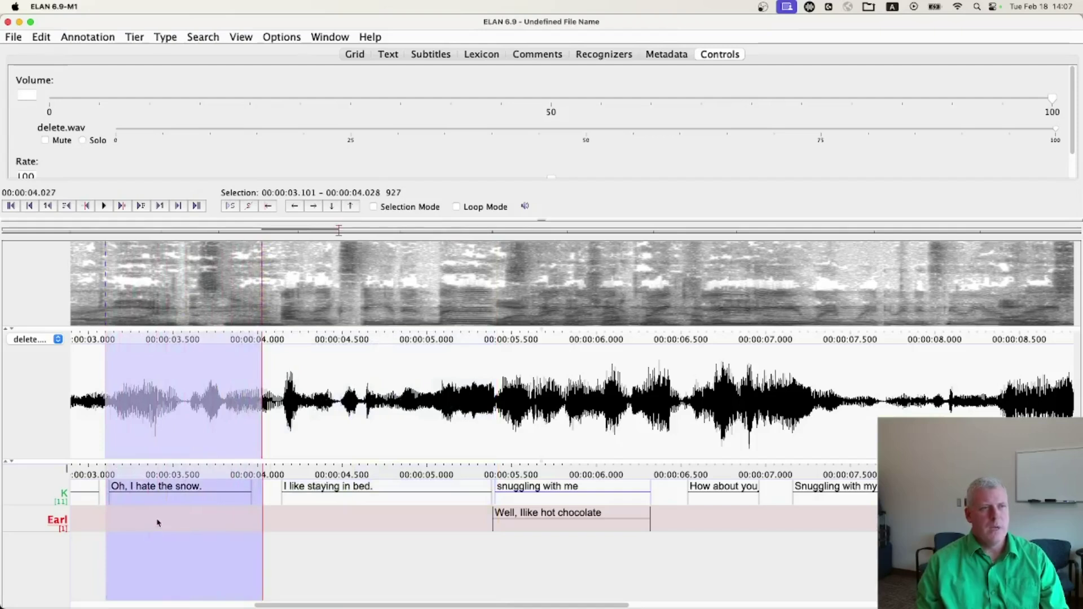
left_click(180, 479)
scroll(180, 479, "left", 5)
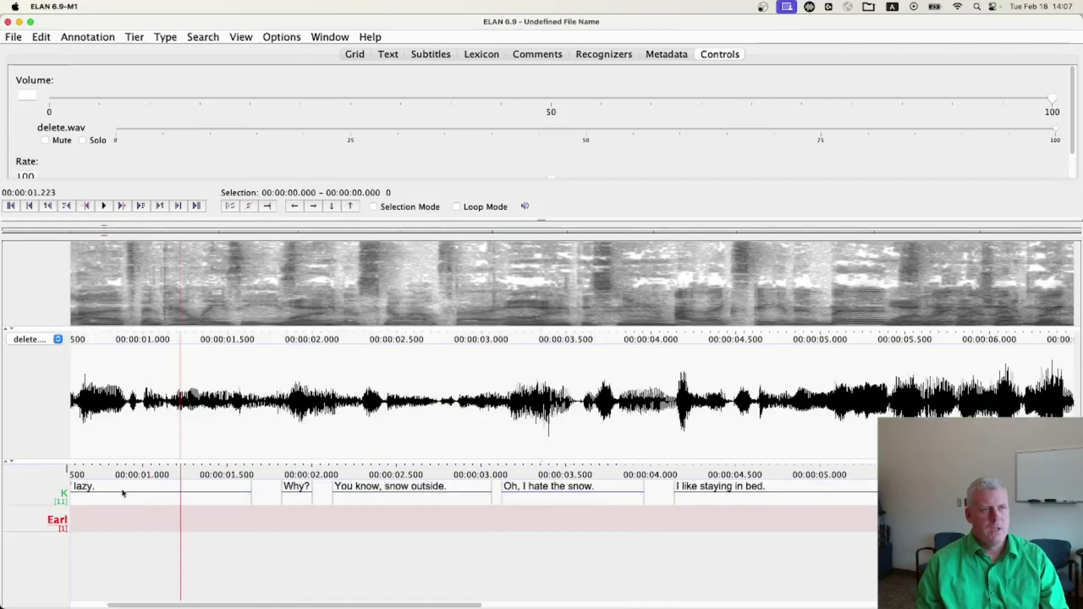
Step: Empty K's 'Oh, I hate the snow.' annotation and create a blank Earl annotation over it
left_click(395, 492)
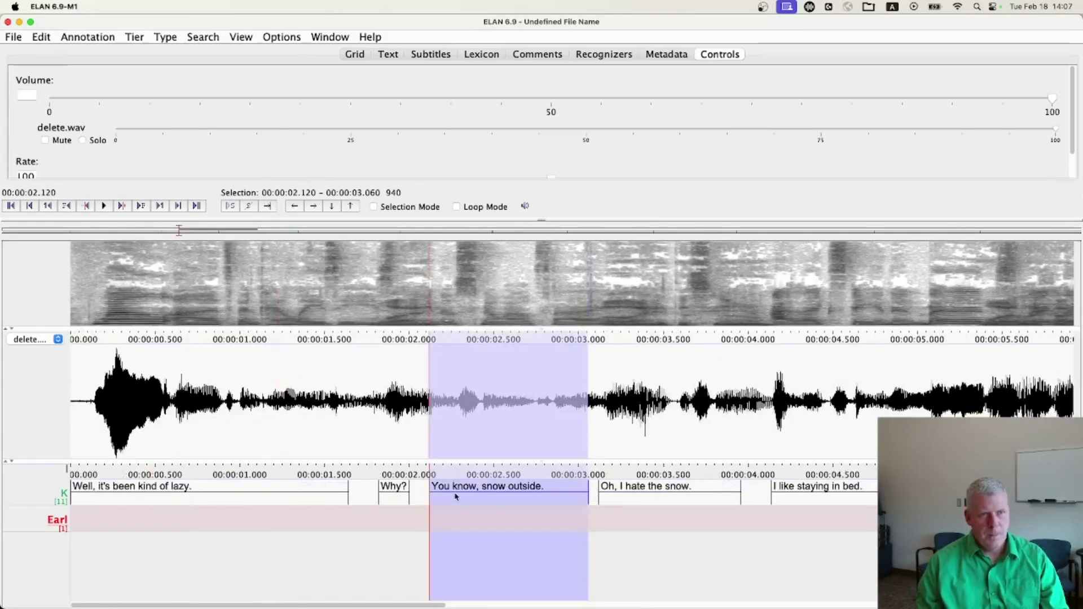
double_click(631, 492)
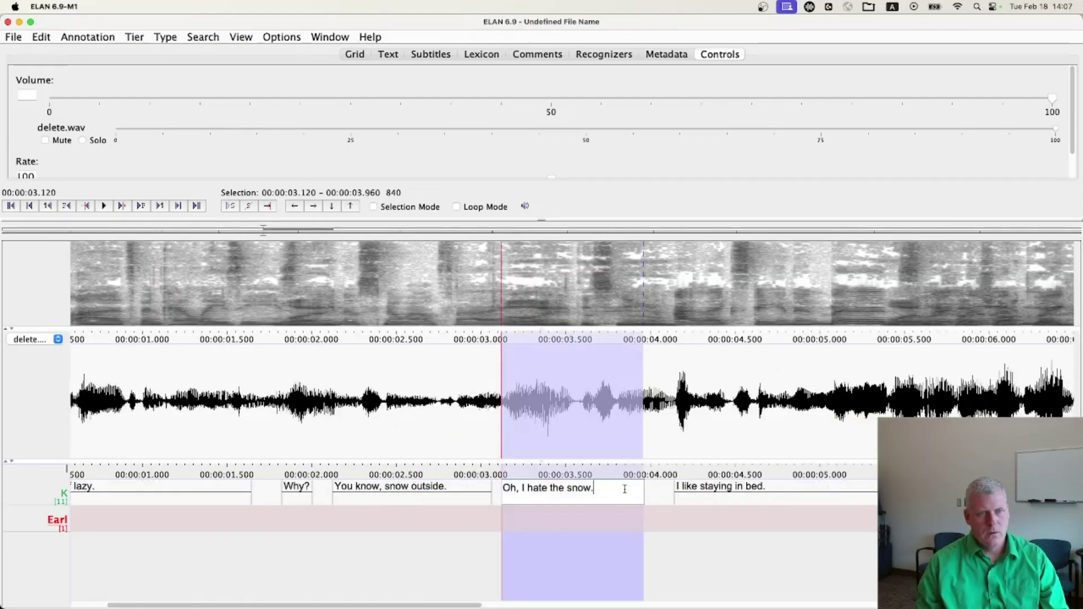
triple_click(622, 489)
key("super+c")
key("BackSpace")
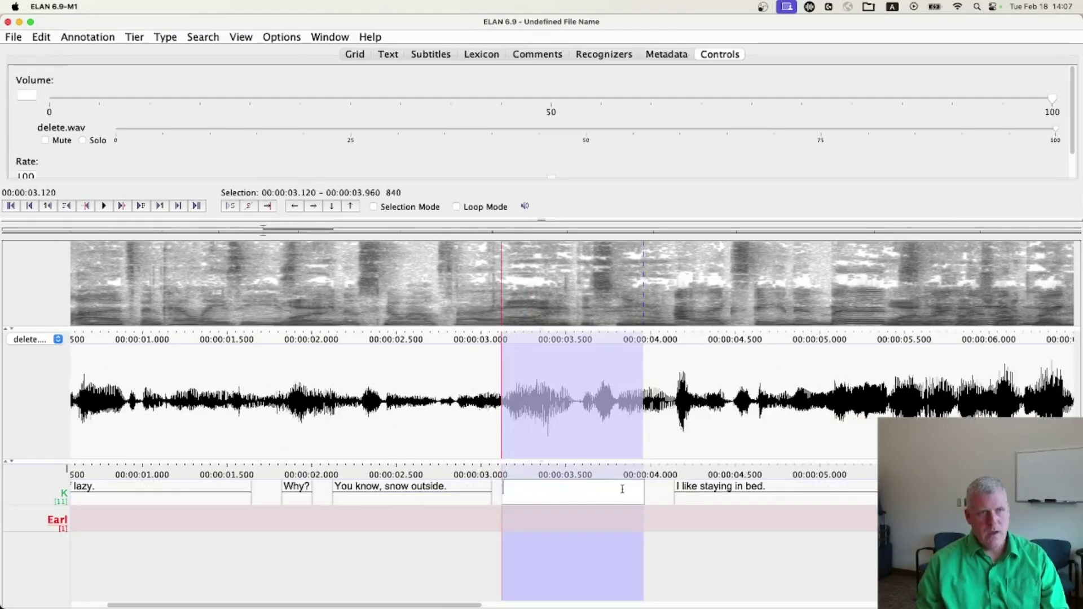
key("Return")
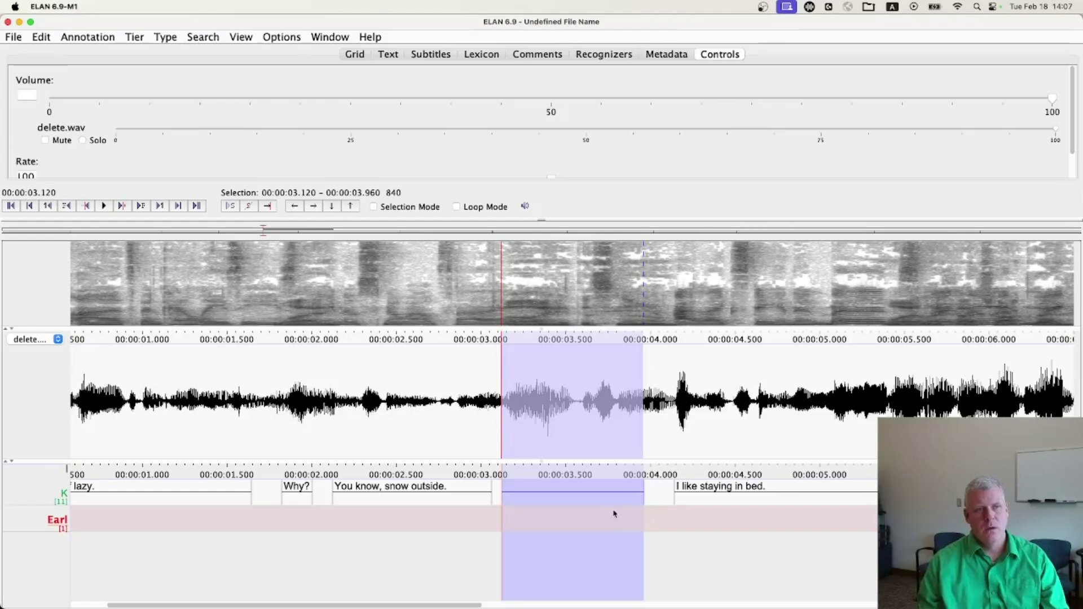
double_click(570, 519)
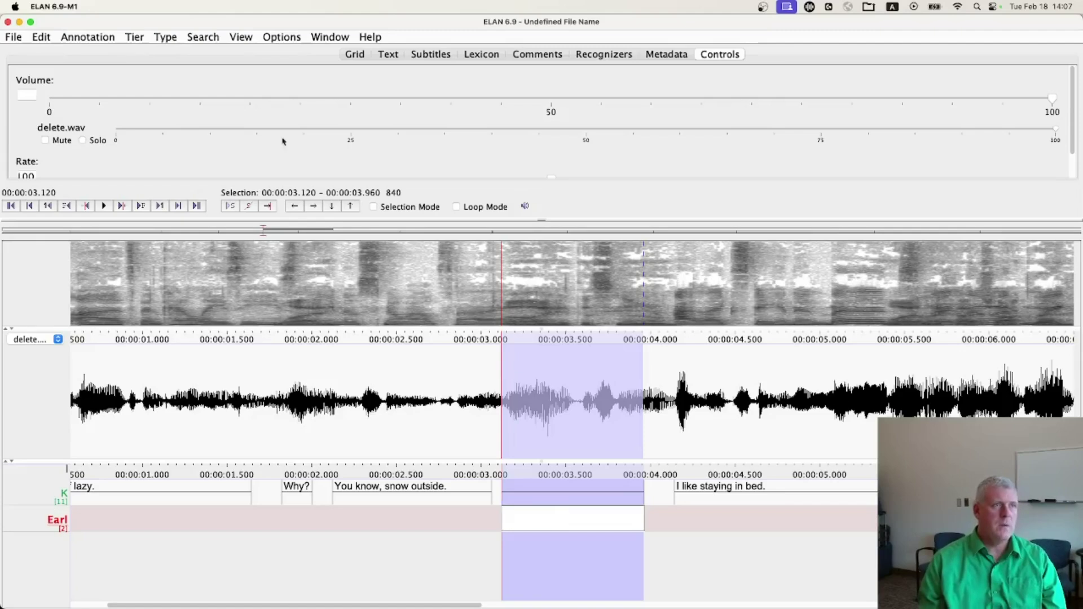
Step: Paste 'Oh, I hate the snow.' into the new Earl annotation at 3.12–3.96 s
left_click(97, 37)
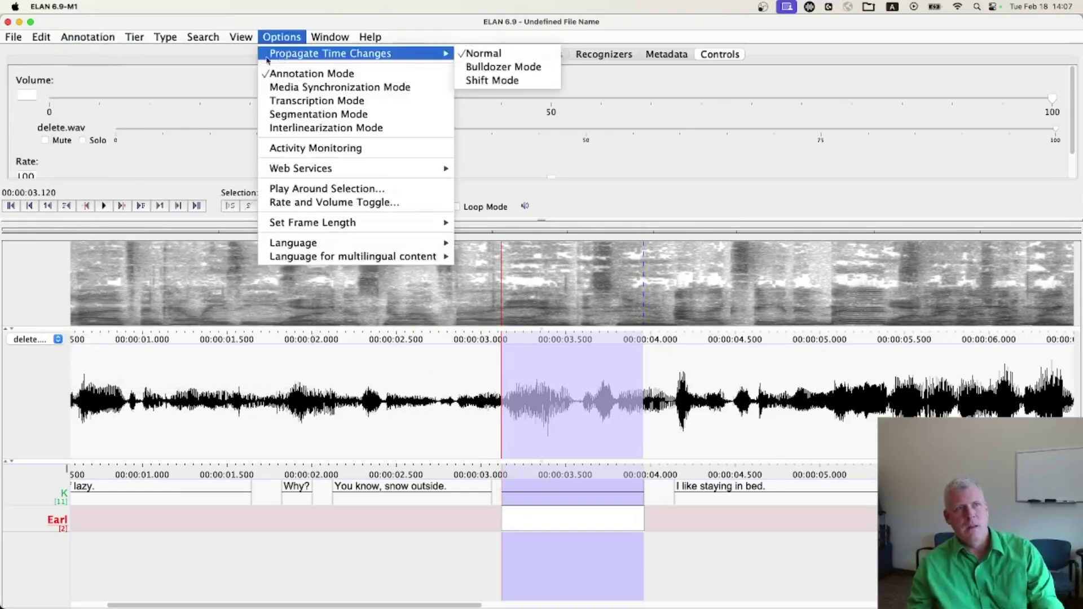
mouse_move(87, 37)
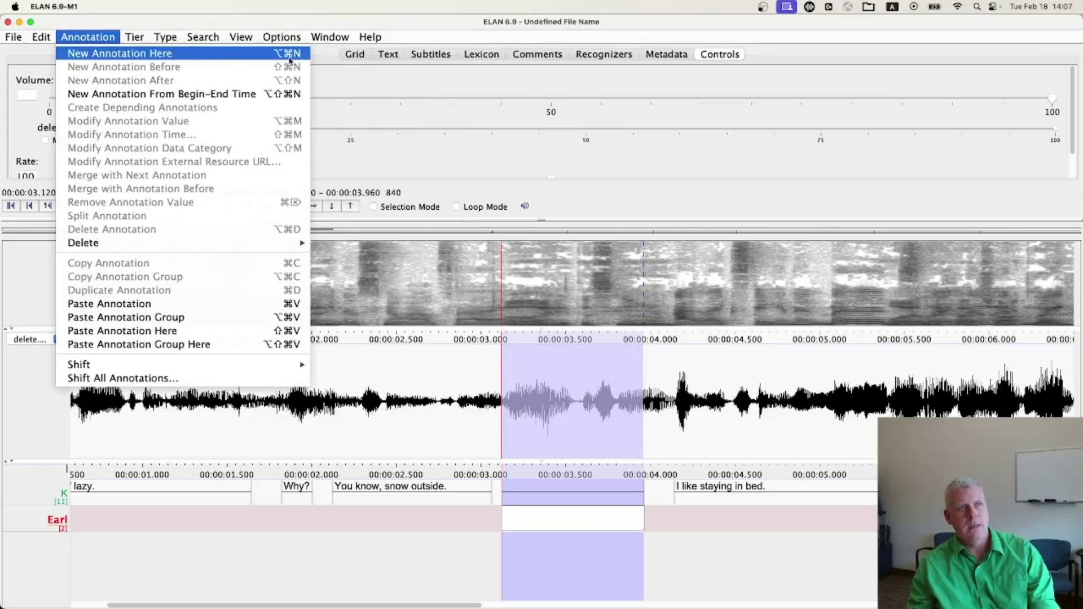
left_click(532, 518)
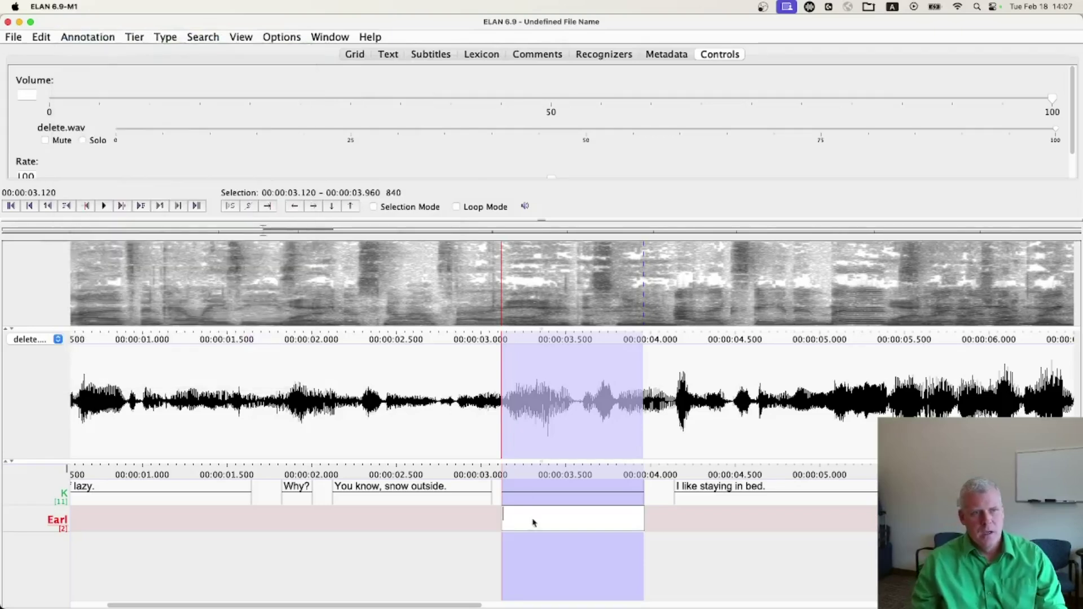
key("super+v")
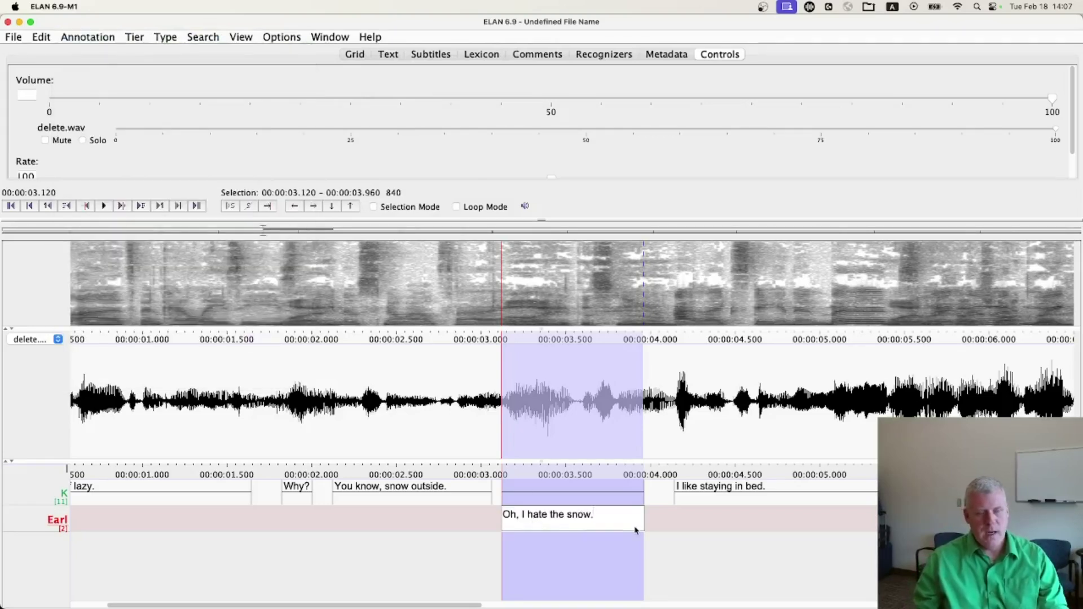
key("Return")
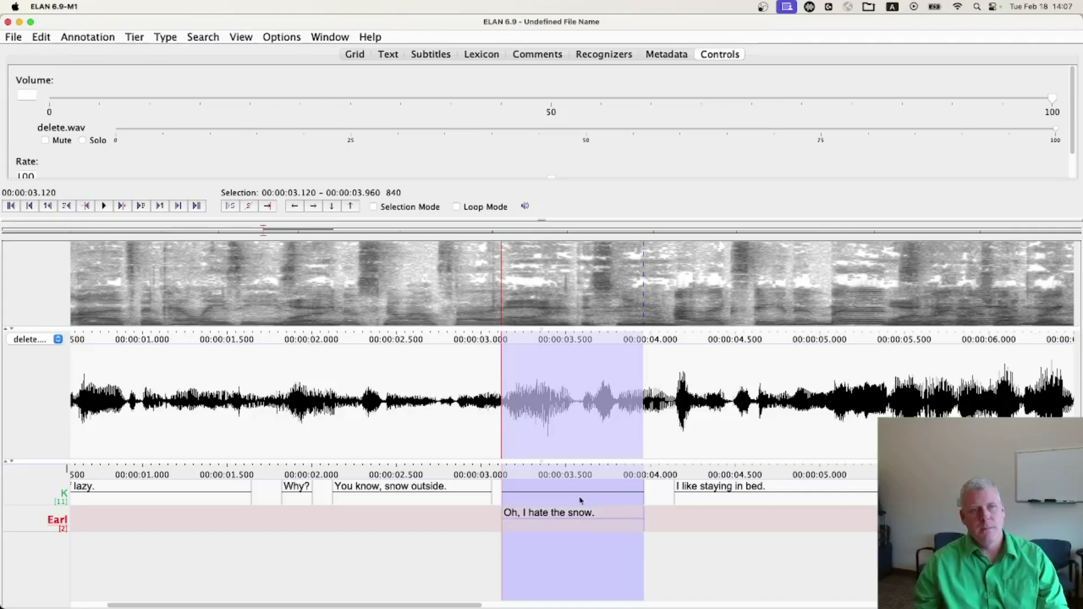
Step: Play the 3.075–4.045 s stretch, the 'You know, snow outside.' span and the 'Why?' span
left_click_drag(494, 361, 658, 377)
key("shift+space")
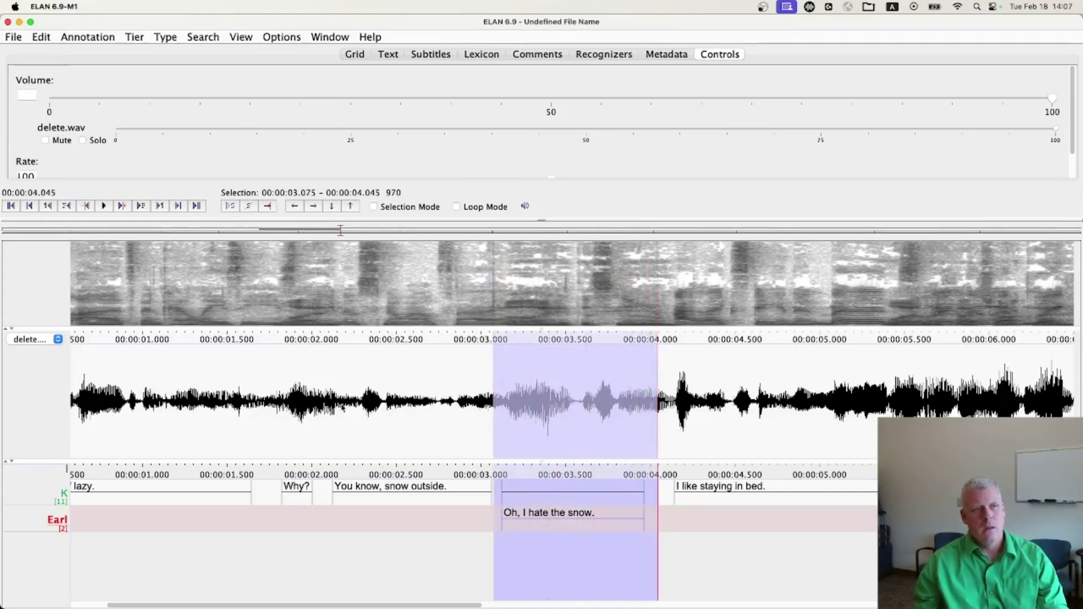
left_click_drag(328, 399, 494, 370)
key("shift+space")
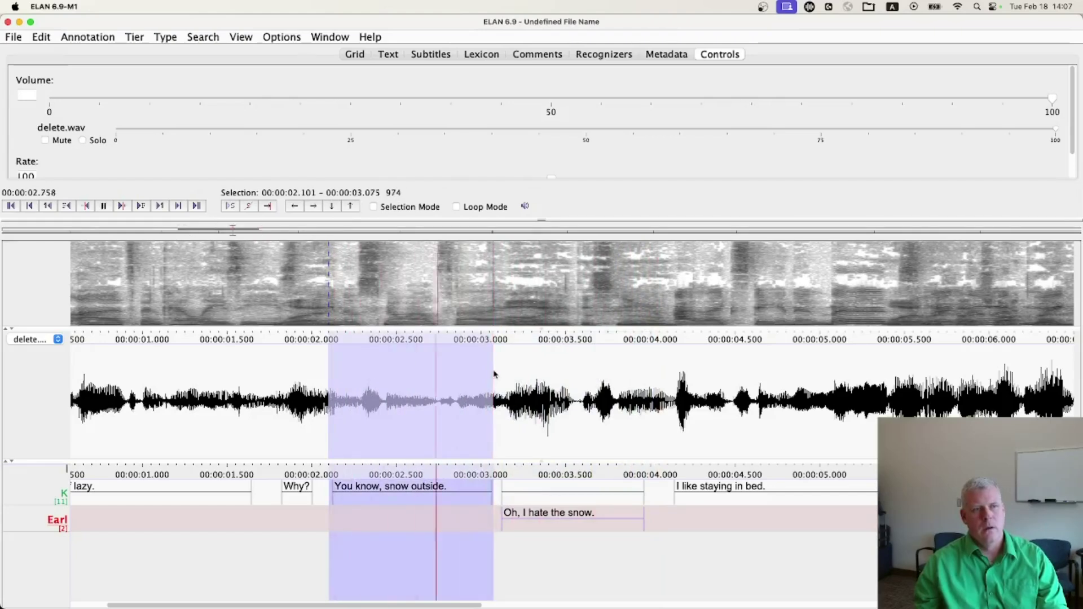
left_click_drag(269, 400, 324, 446)
key("shift+space")
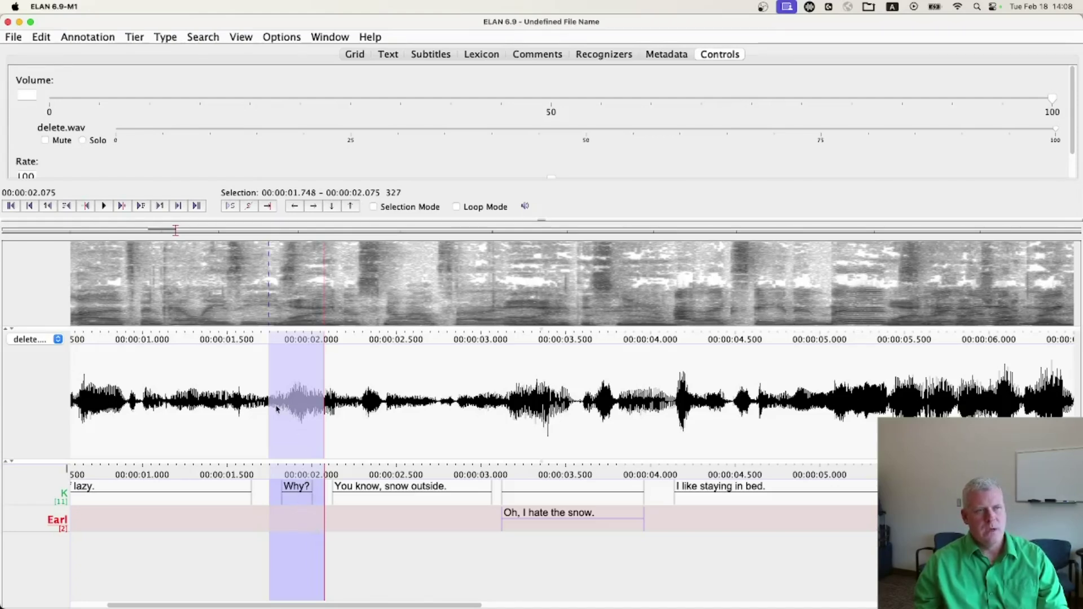
Step: Create an Earl annotation reading 'Why?' over its span near 2 s
mouse_move(247, 301)
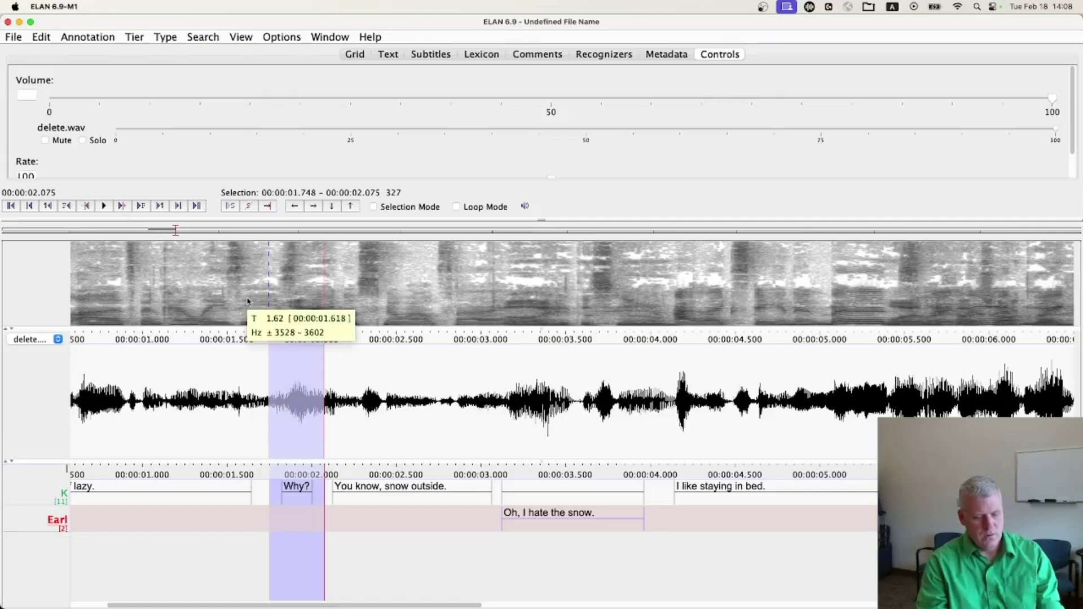
key("alt+n")
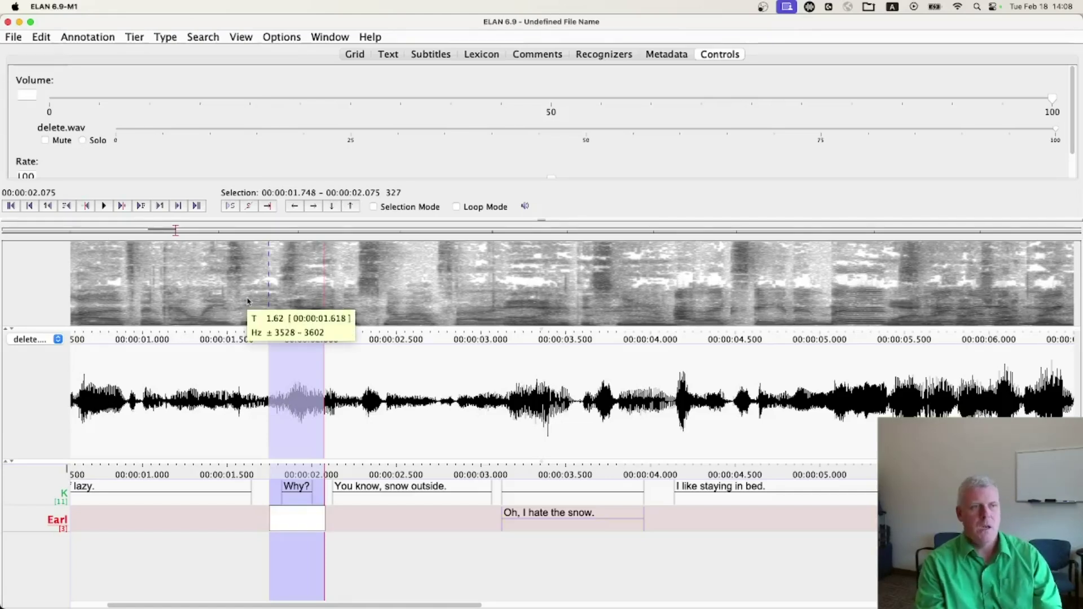
type("Why?")
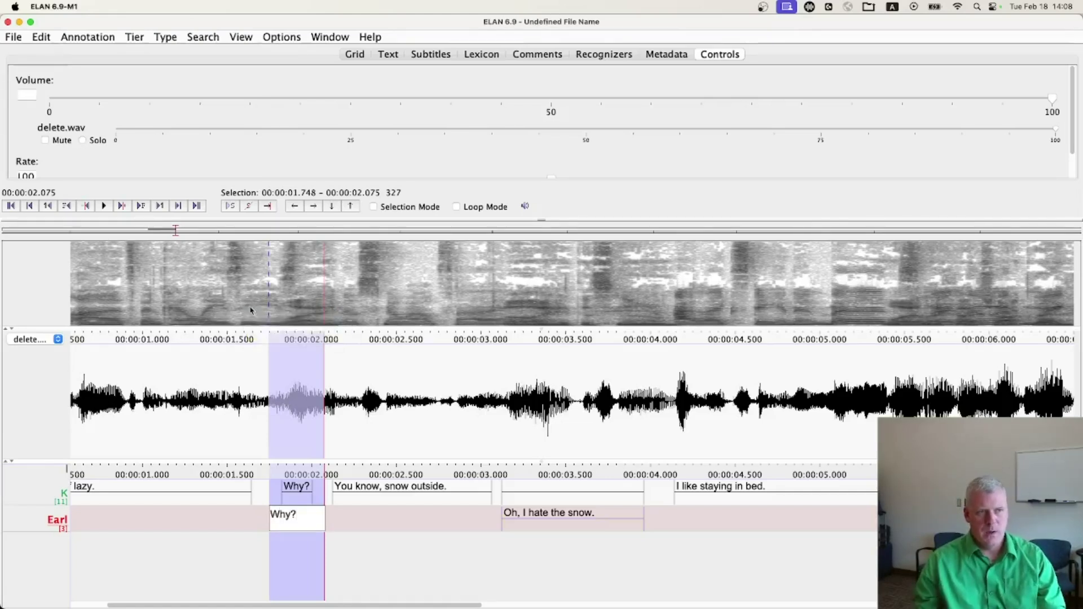
left_click_drag(260, 417, 333, 417)
key("Return")
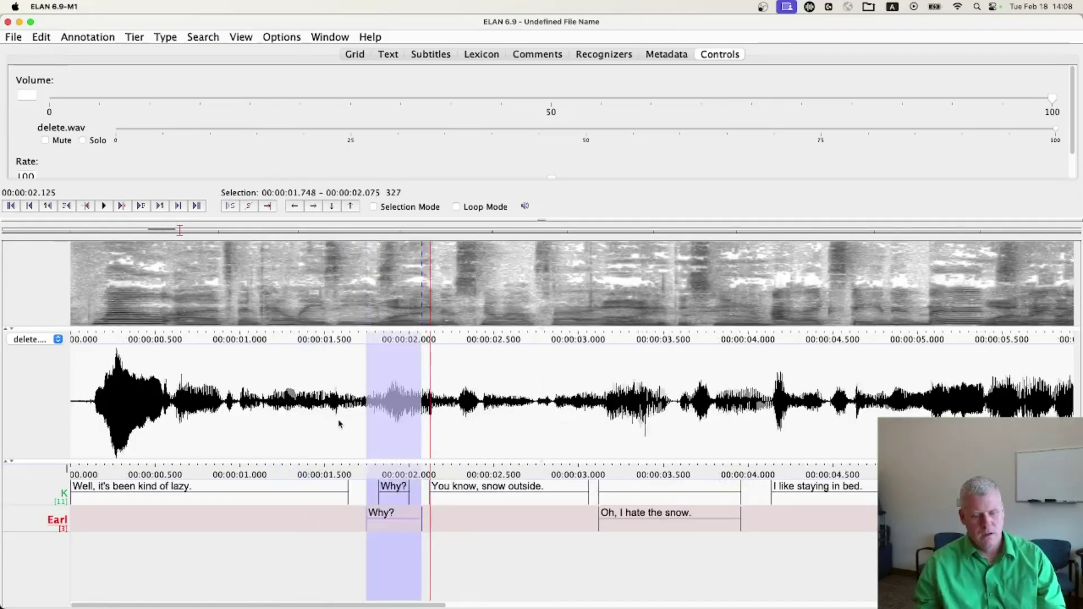
key("super+slash")
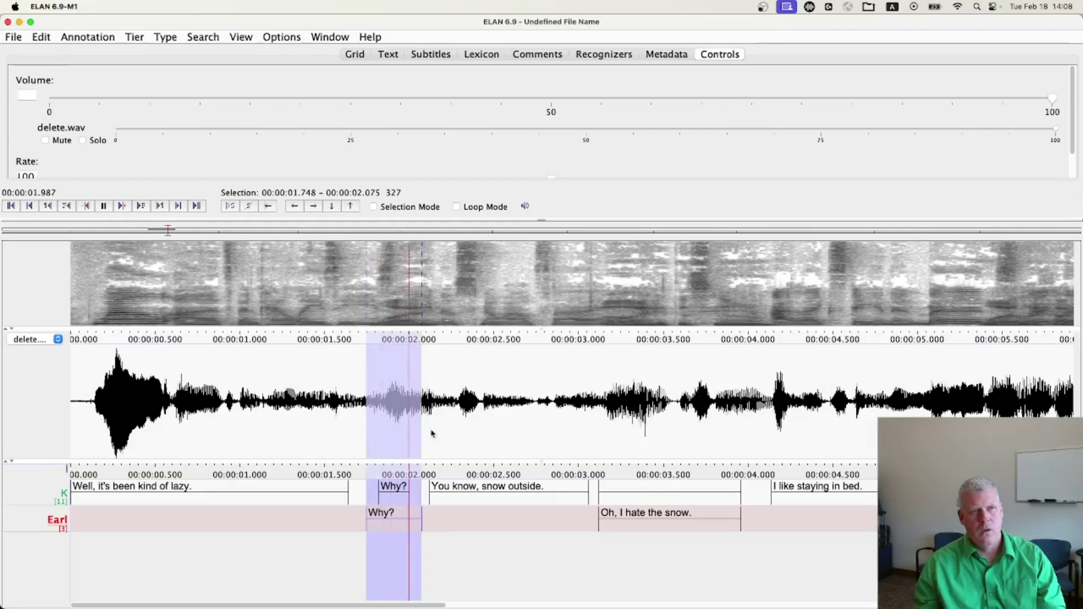
Step: Replay wider spans around 'Why?' (0.726–2.413 s) to check it, then select K's 'Why?'
left_click_drag(493, 420, 432, 402)
key("shift+space")
key("shift+space")
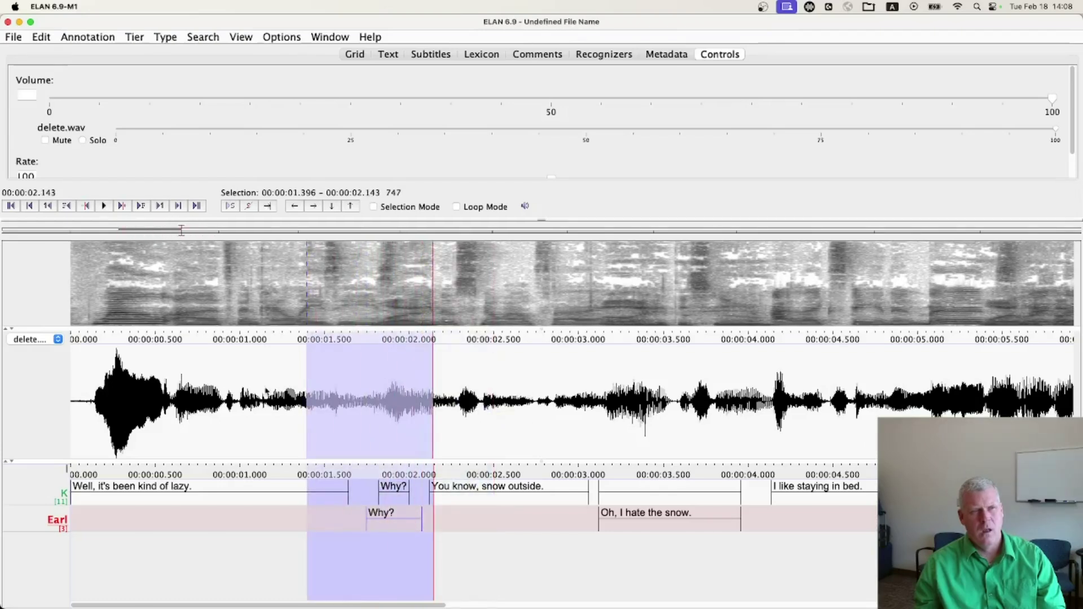
left_click_drag(194, 403, 479, 403)
key("shift+space")
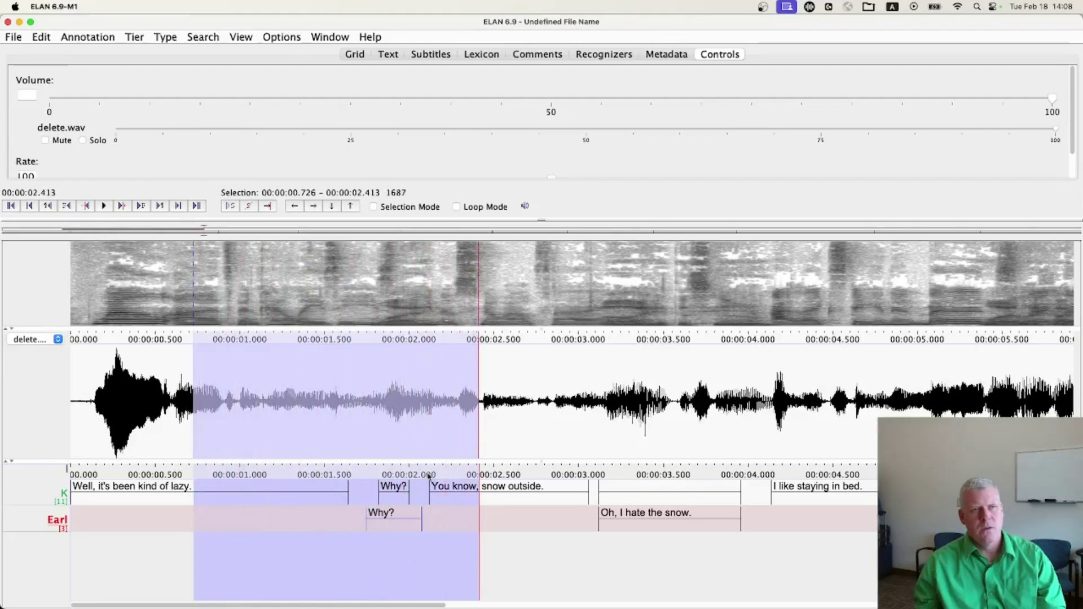
left_click(395, 488)
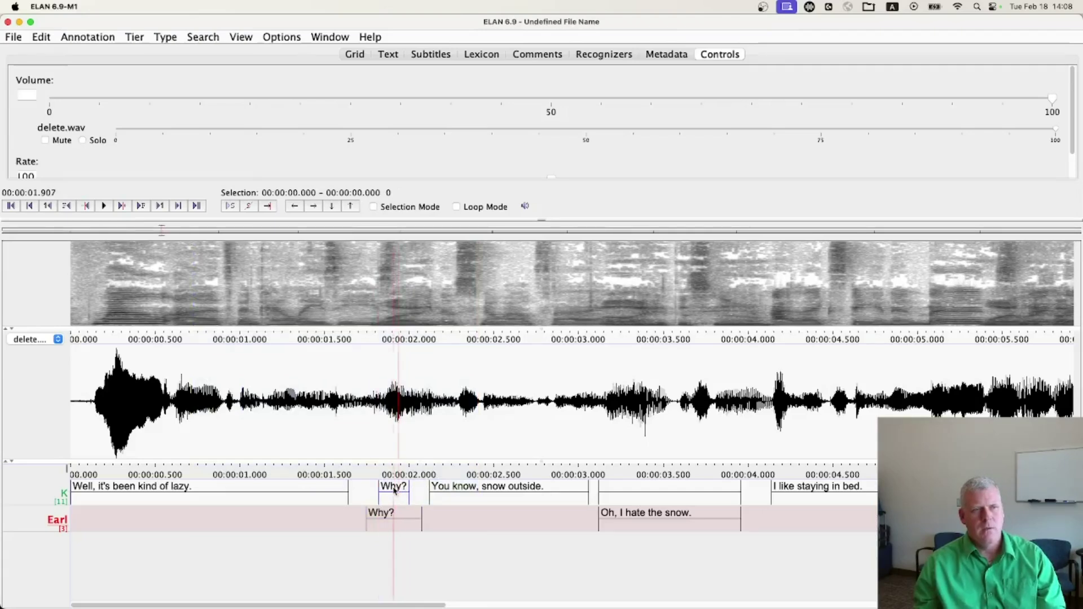
left_click(391, 490)
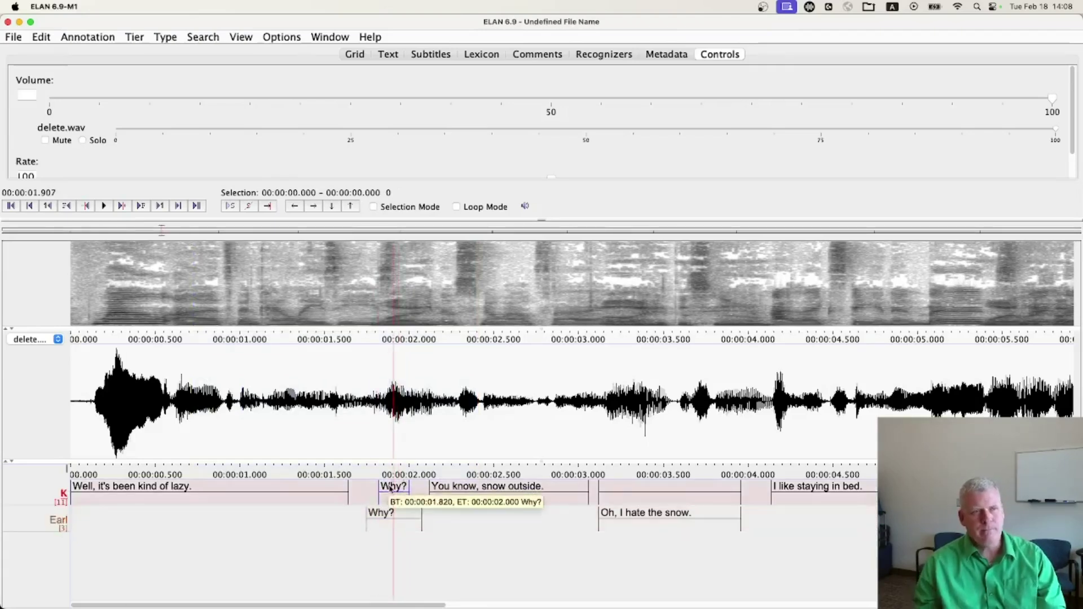
Step: Delete K's duplicate 'Why?' annotation, leaving K with 10 annotations
right_click(389, 490)
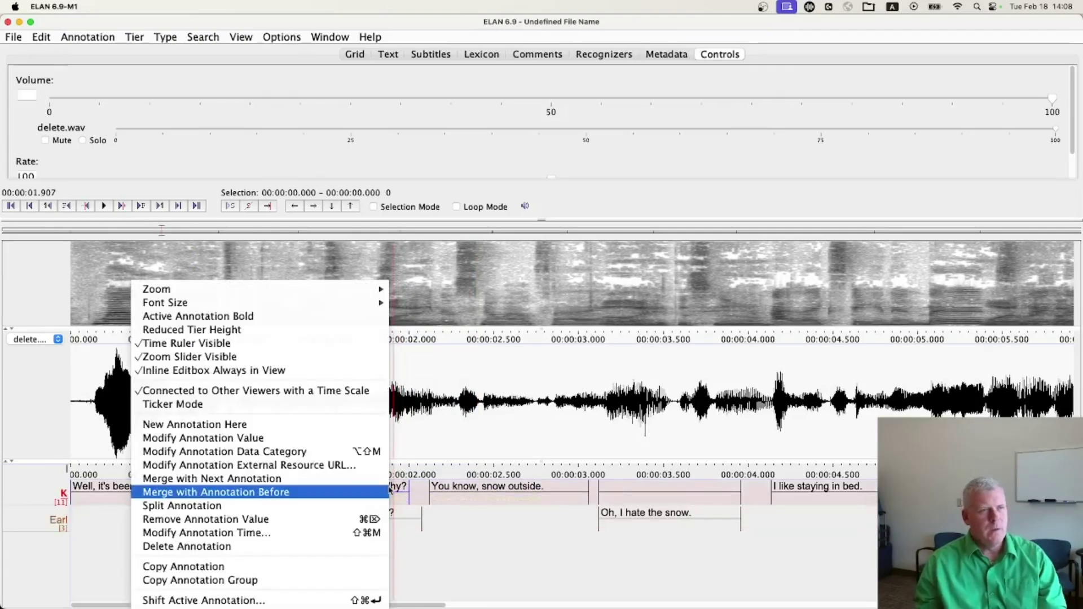
left_click(295, 546)
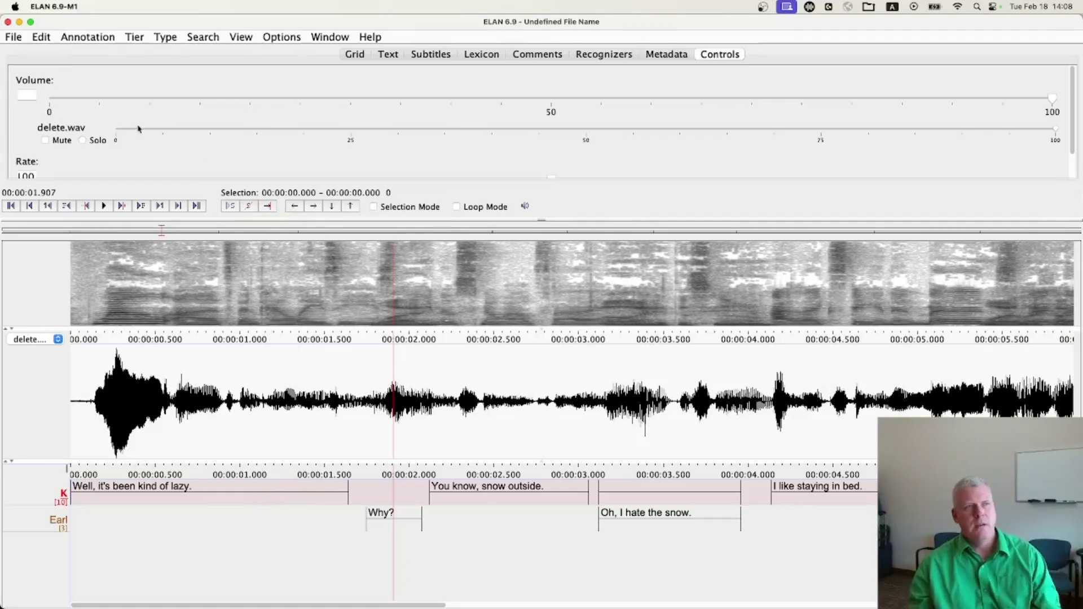
Step: Export the K and Earl tiers to Downloads as UTF-8 Praat TextGrid 'delete.TextGrid'
left_click(14, 37)
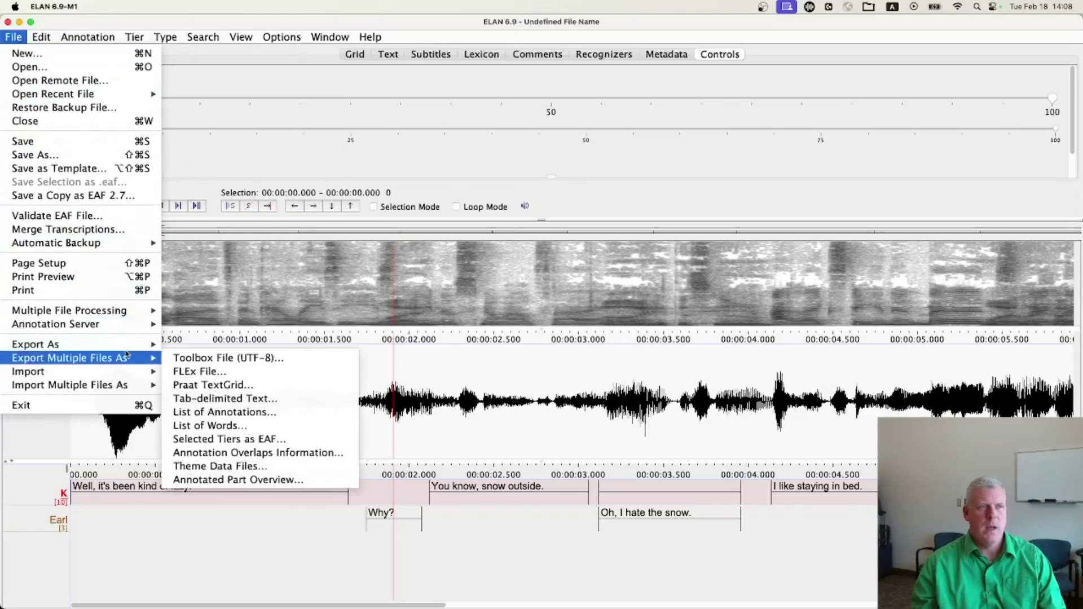
mouse_move(126, 347)
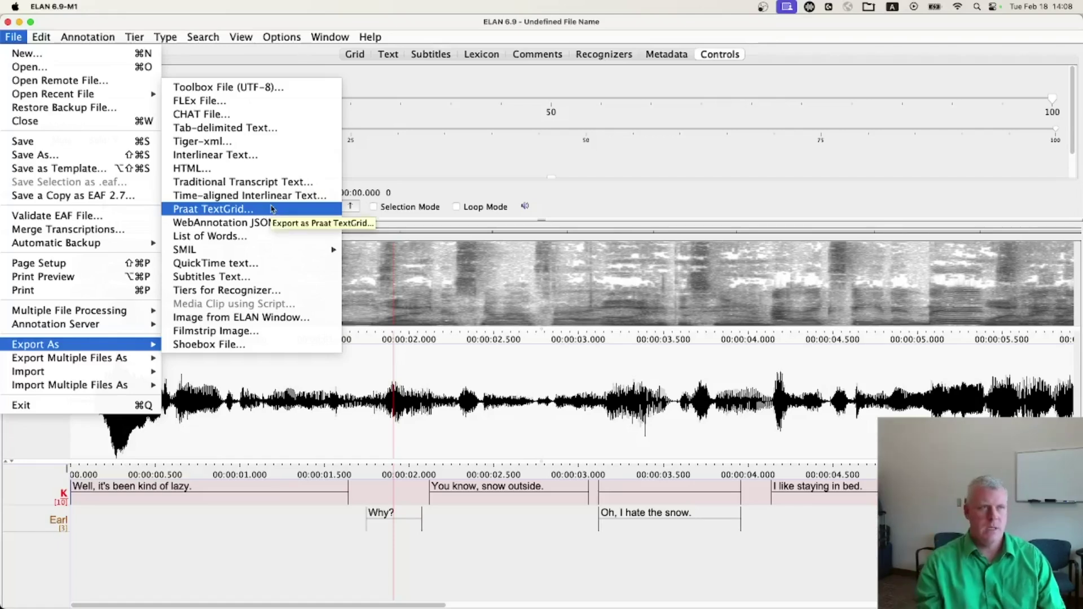
left_click(271, 209)
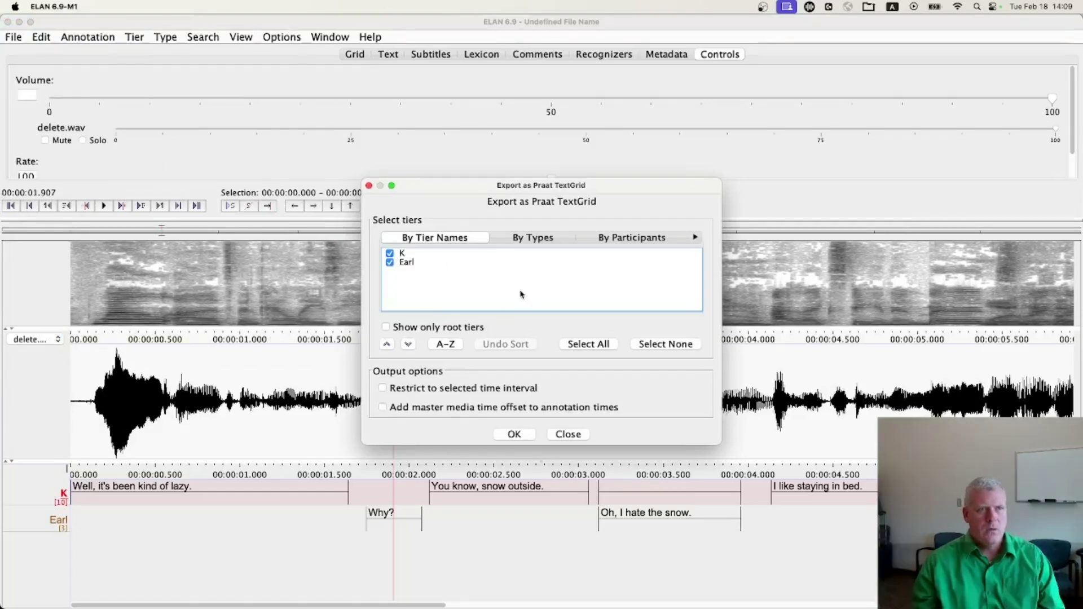
left_click(513, 435)
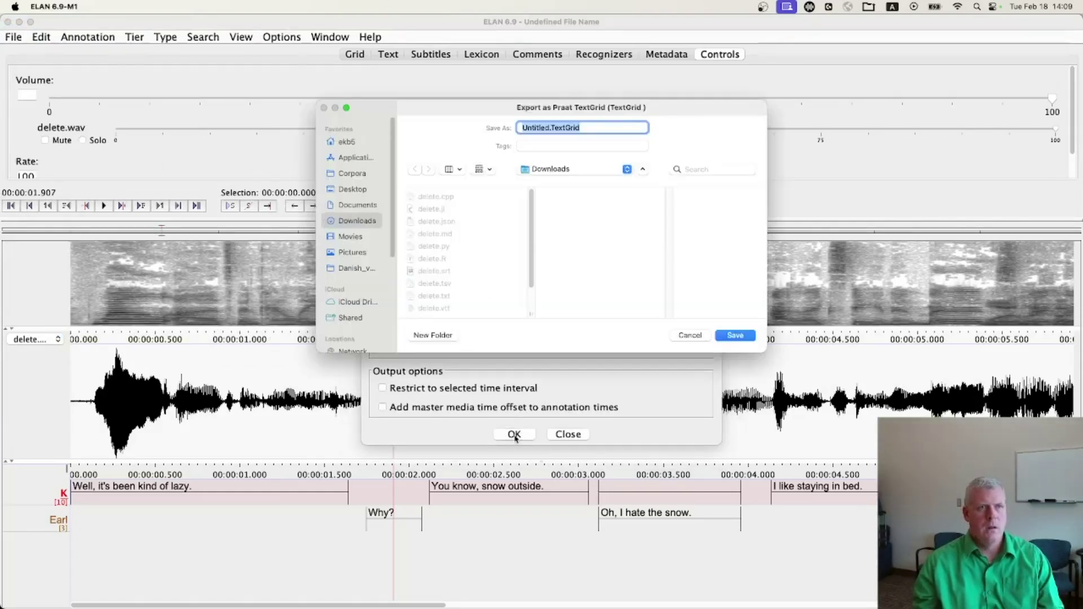
key("Left")
key("shift+Right")
key("shift+Right")
type("delete")
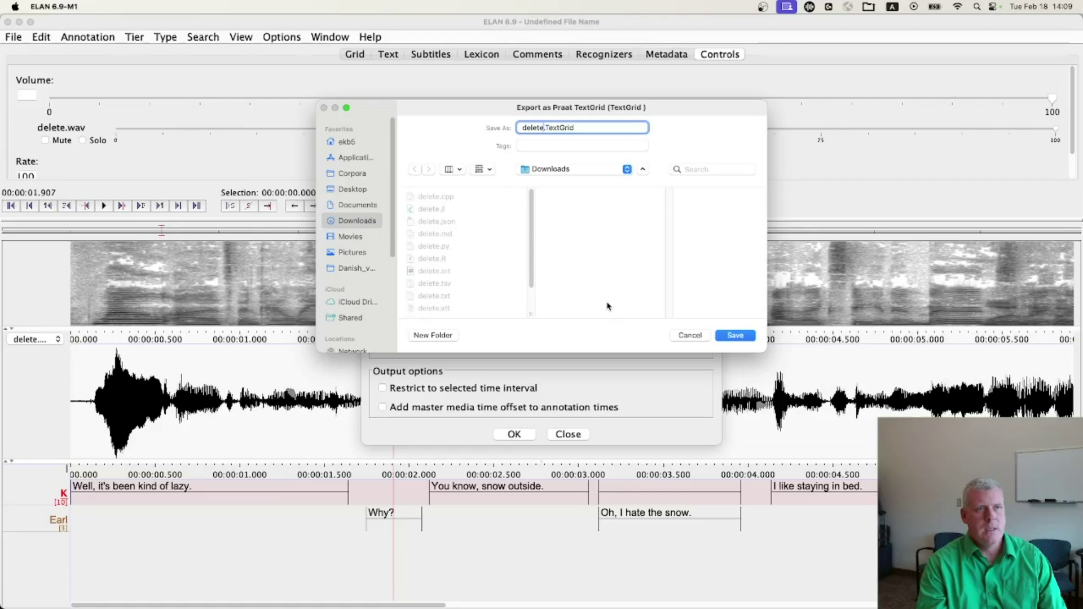
key("Return")
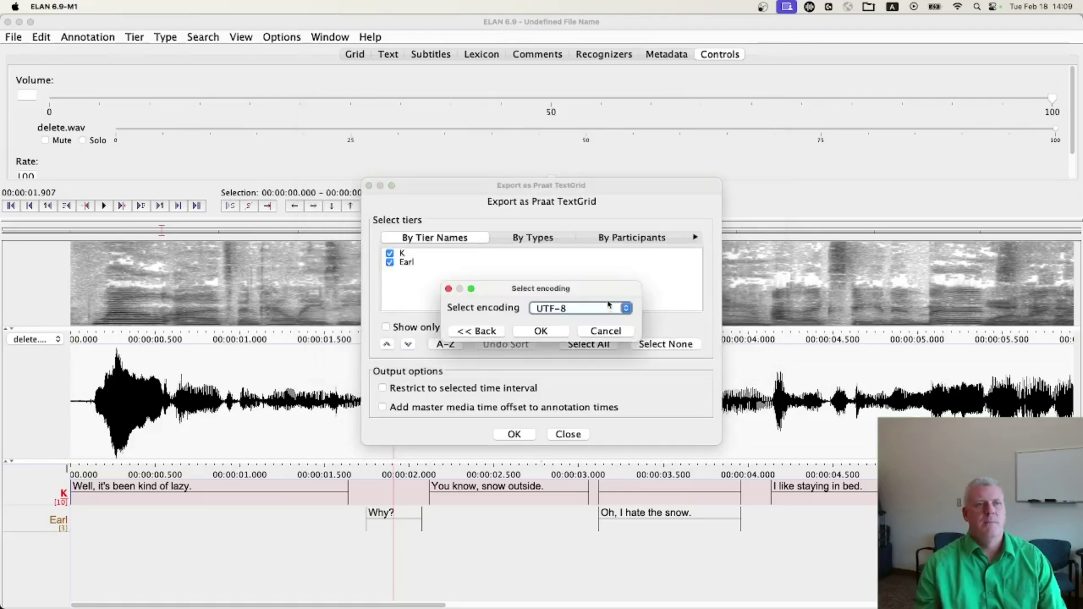
left_click(540, 331)
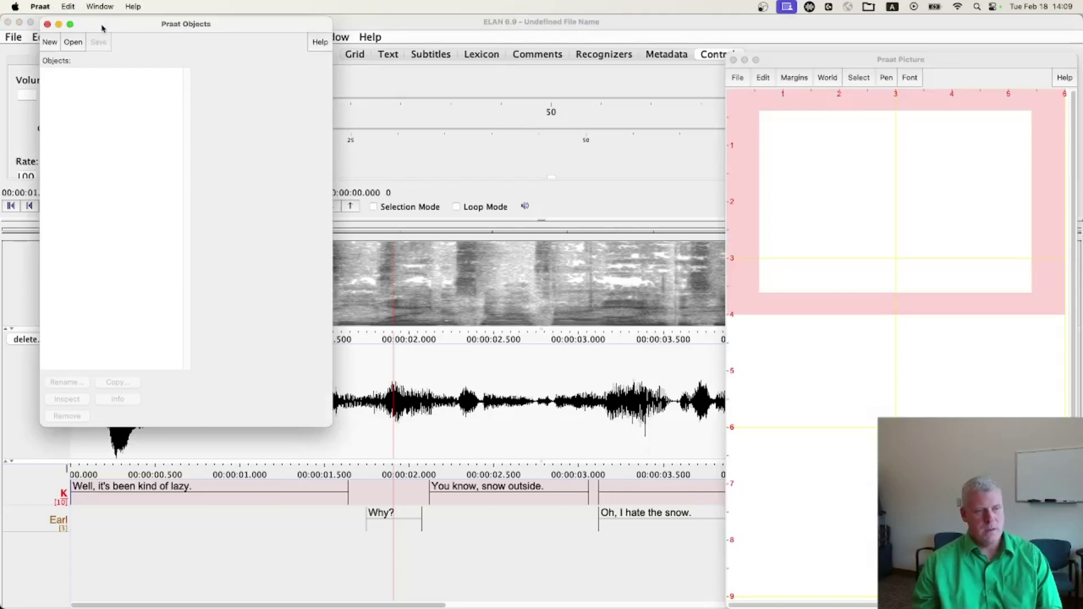
Step: Return to the Google Docs plan and highlight step 3, 'Import in the acoustic software Praat'
key("super+Tab")
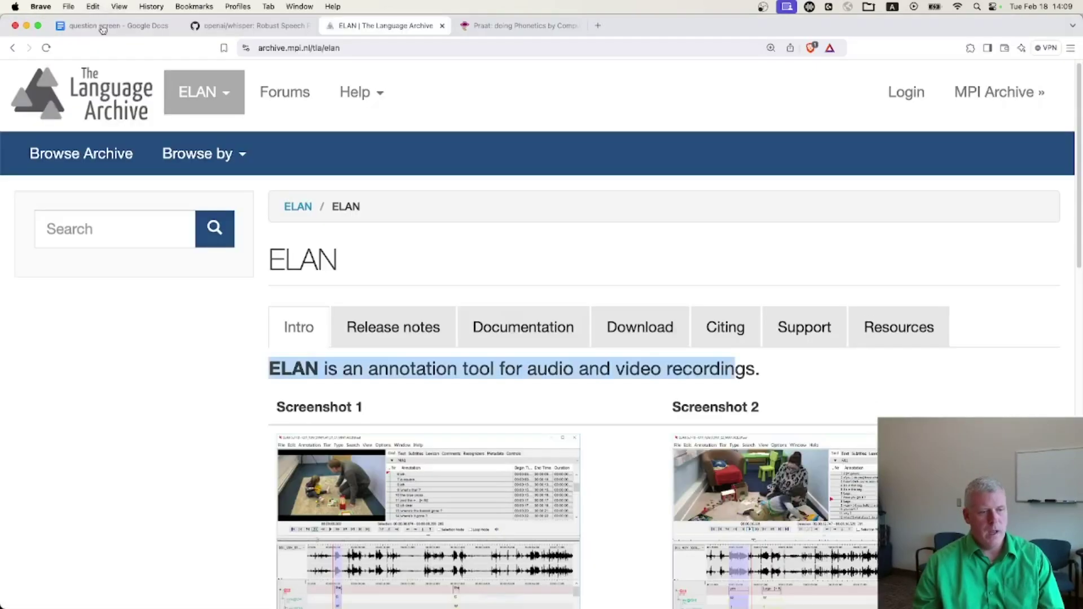
key("super+1")
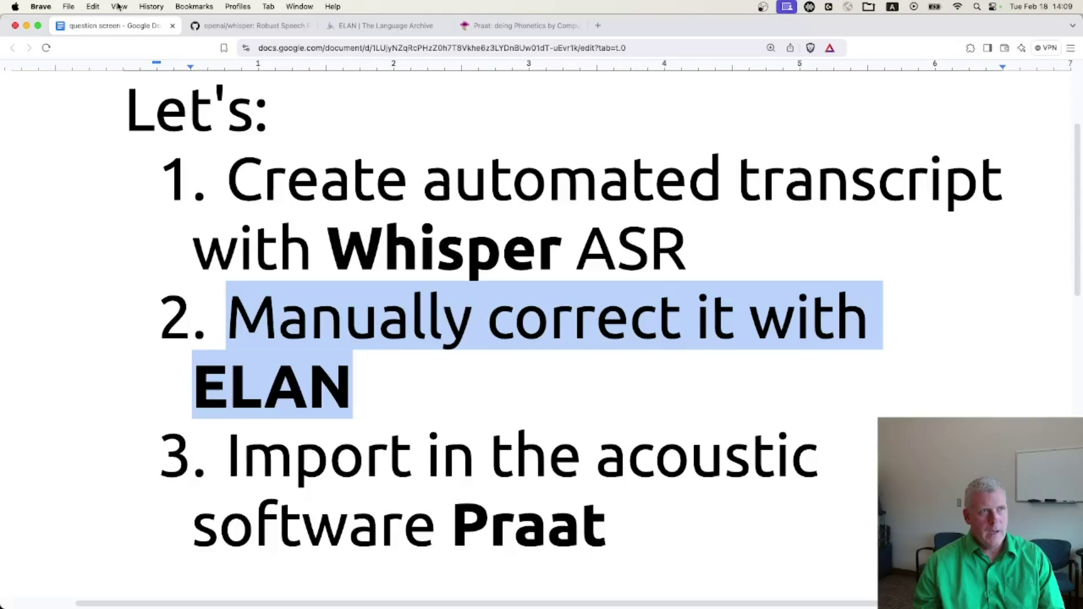
key("super+Tab")
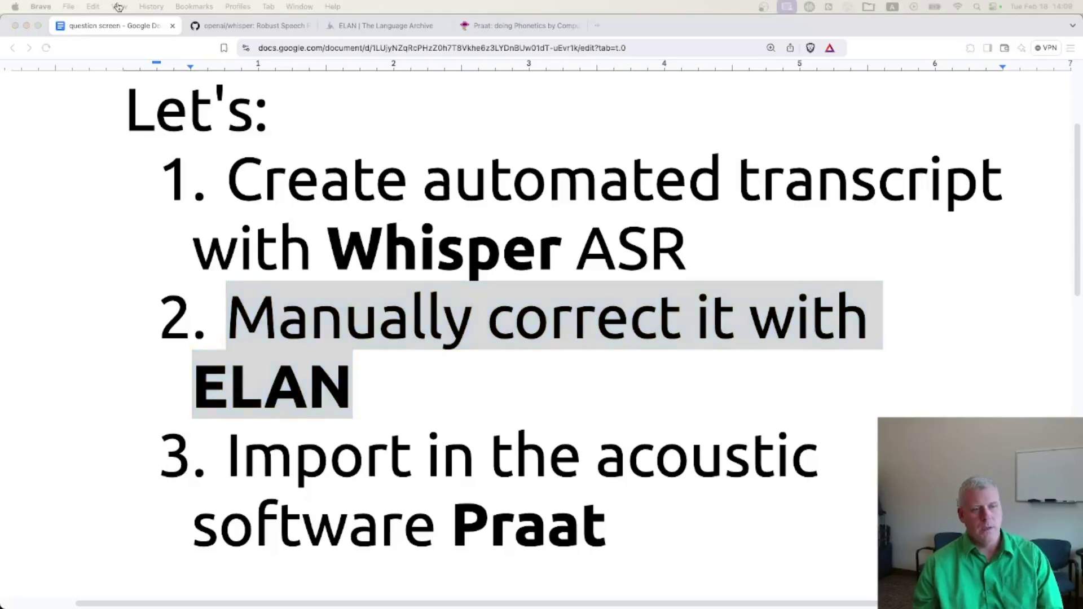
double_click(380, 329)
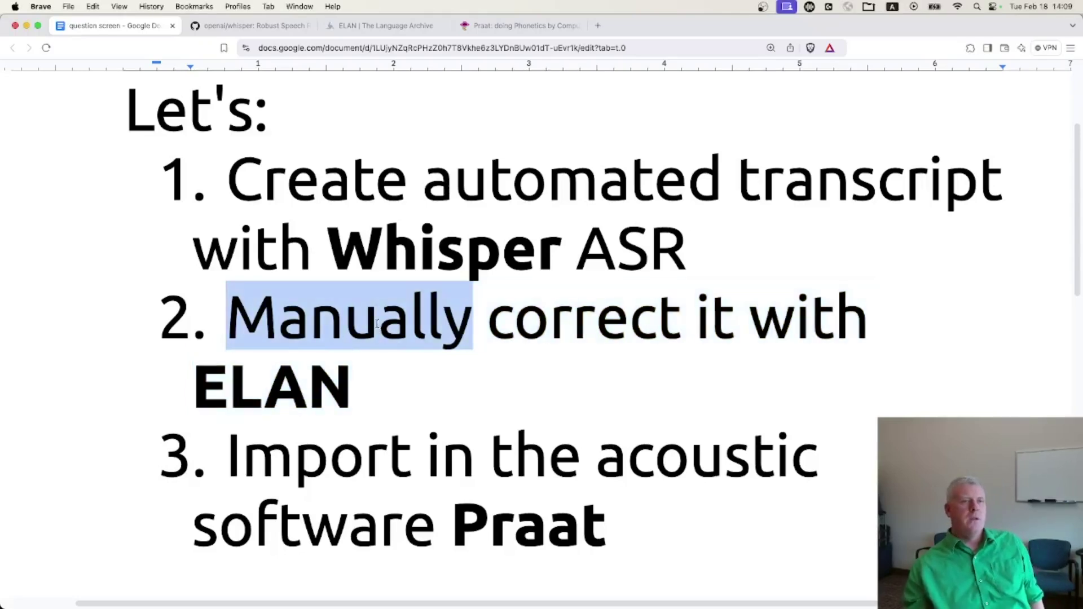
left_click(352, 368)
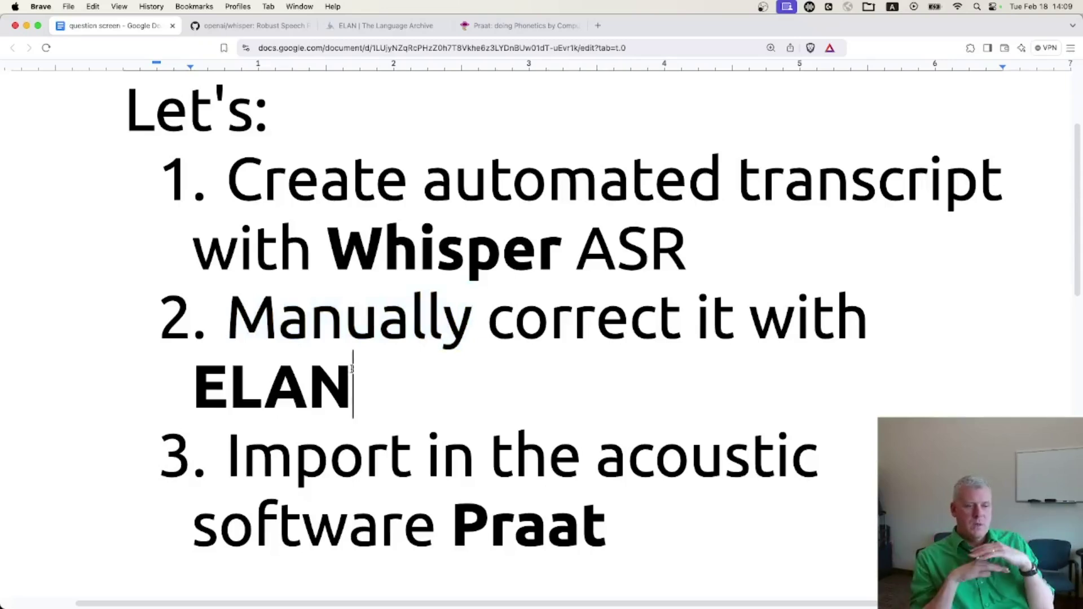
double_click(444, 461)
left_click_drag(608, 522, 229, 473)
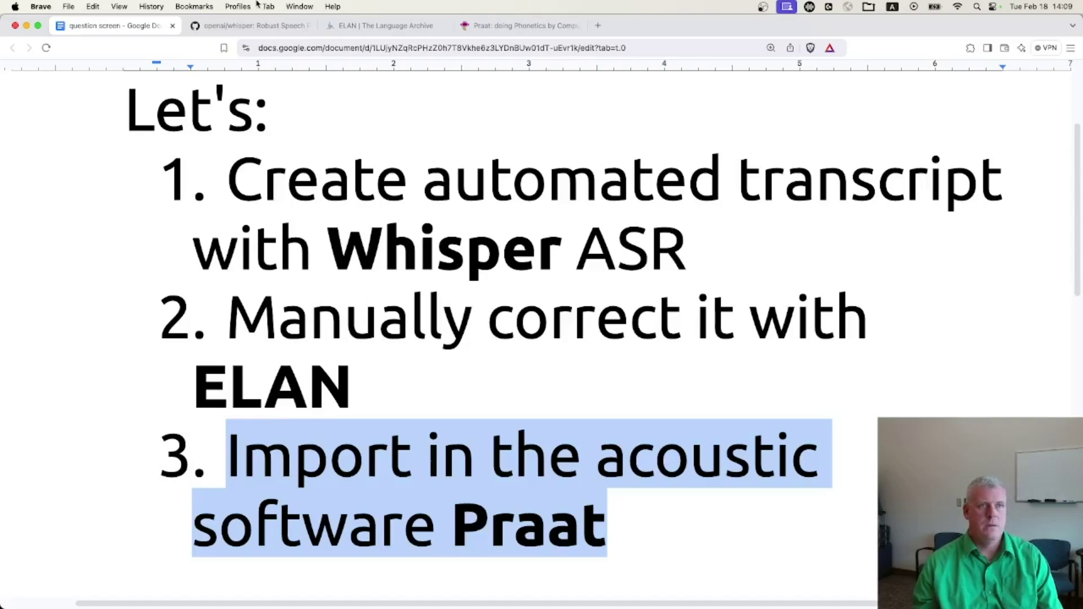
Step: Show the 'Praat: doing phonetics by computer' homepage tab and scroll through its feature list
left_click(514, 27)
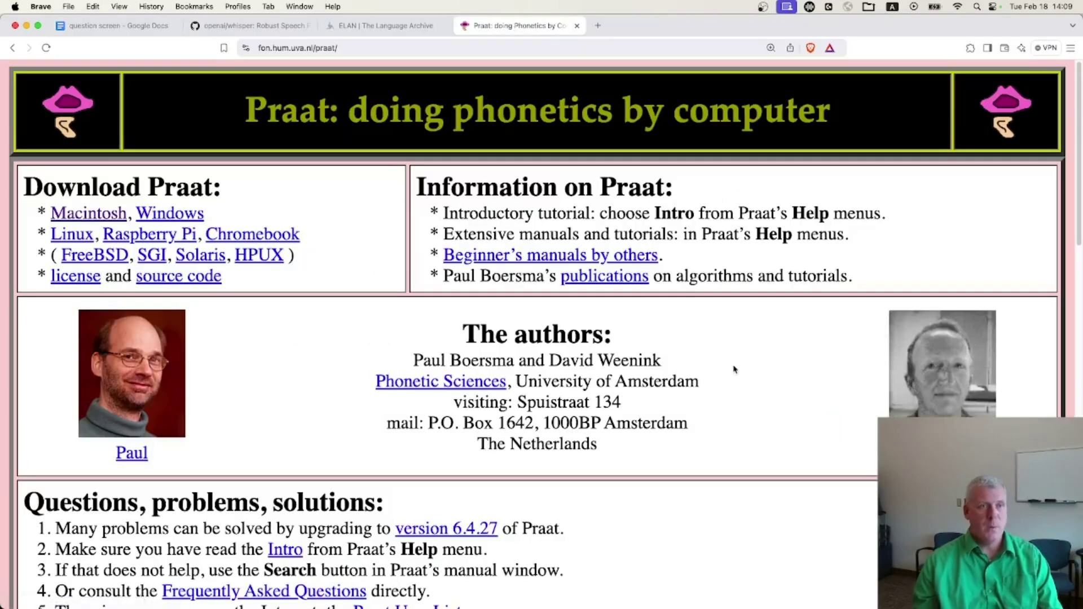
scroll(734, 369, "down", 15)
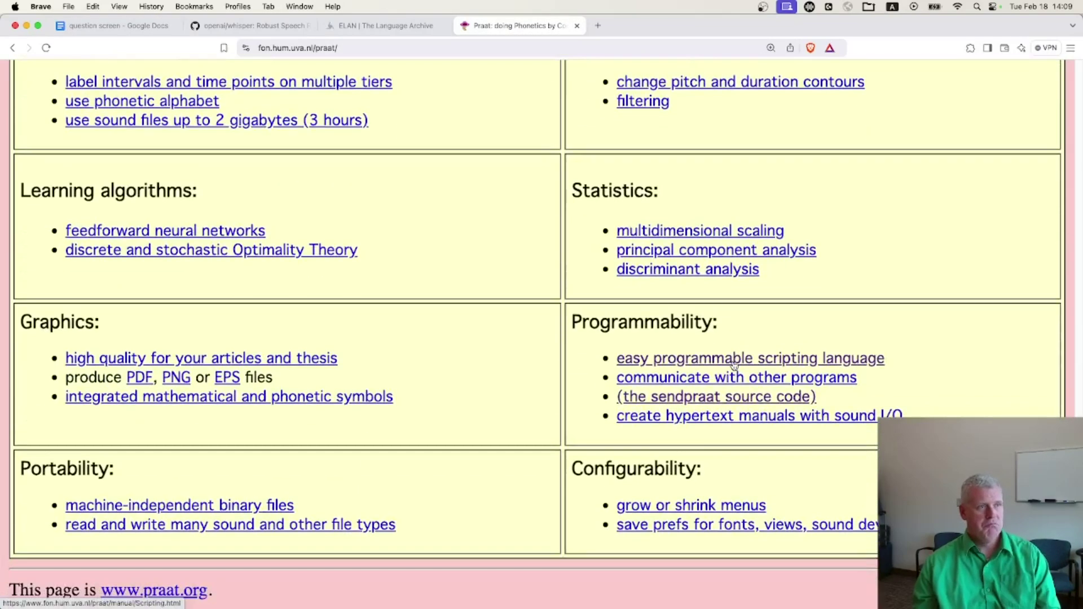
scroll(727, 364, "up", 20)
scroll(735, 364, "down", 3)
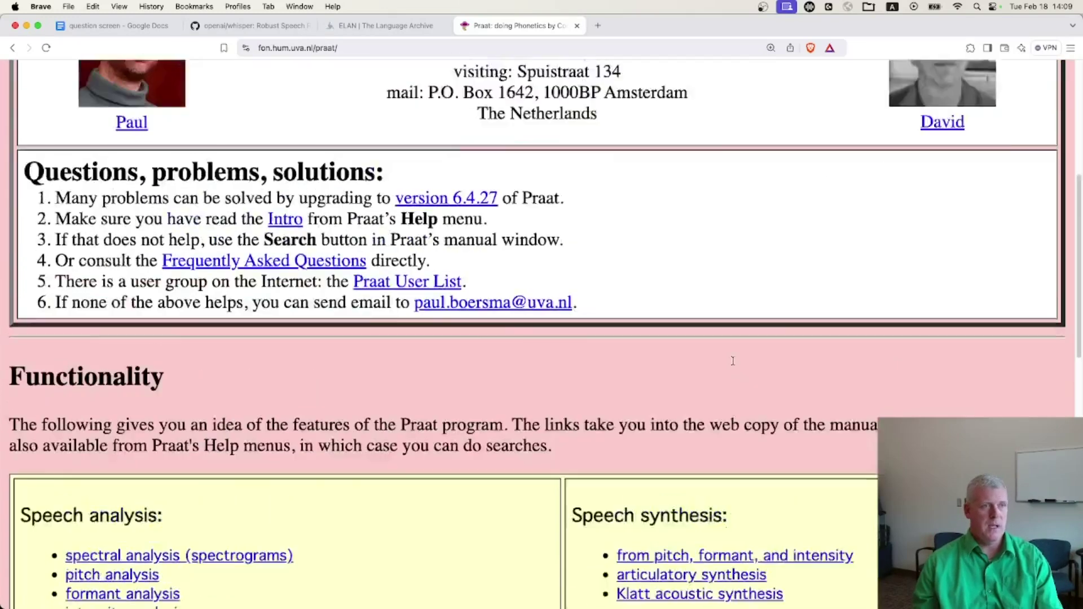
scroll(734, 363, "up", 3)
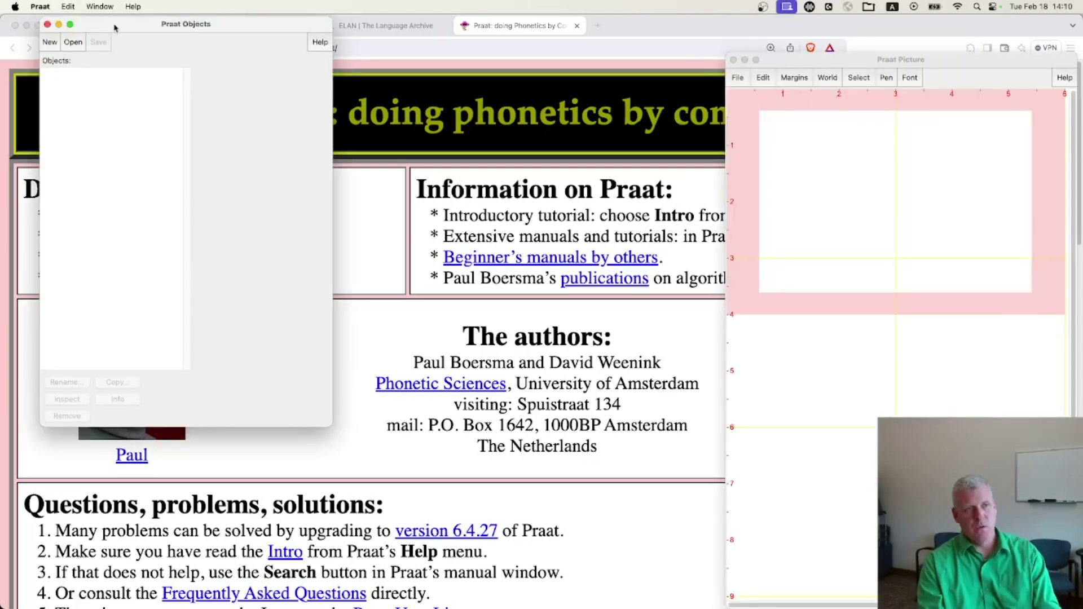
Step: Read delete.wav and delete.TextGrid from Downloads into Praat together
key("super+o")
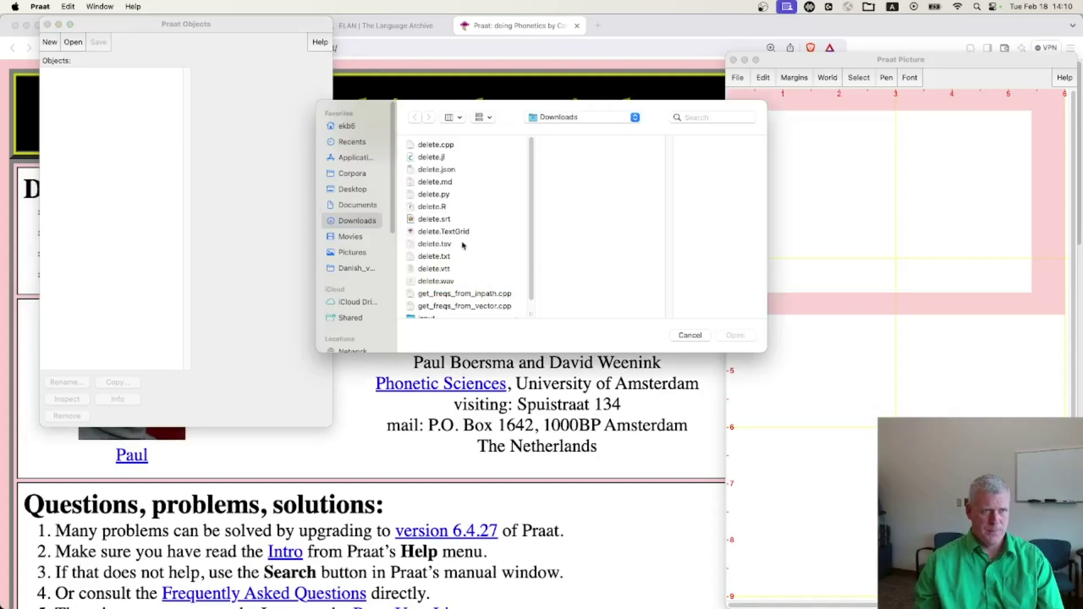
left_click(448, 281)
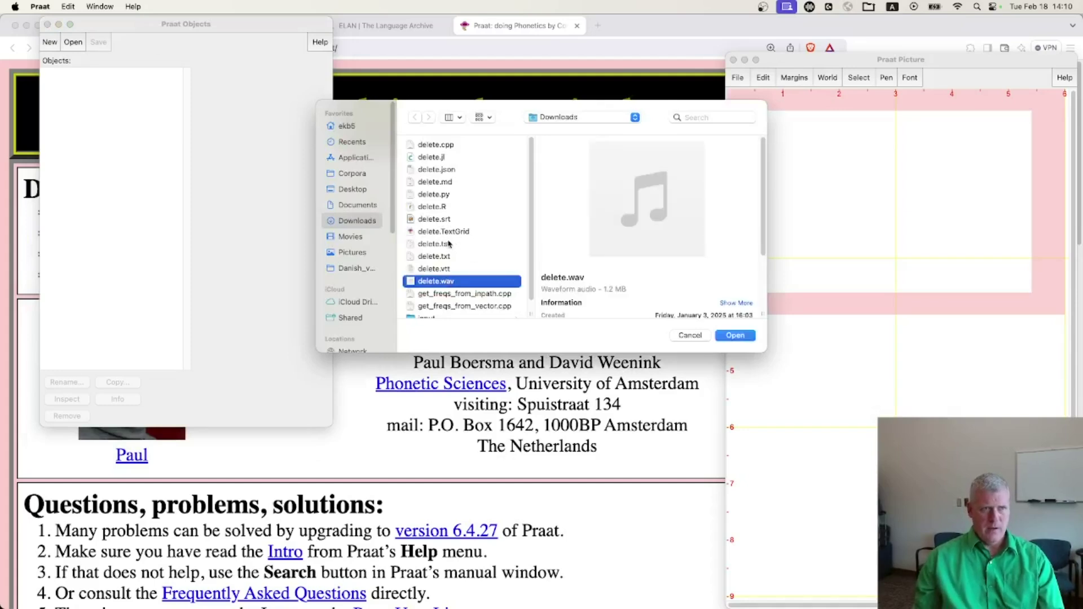
left_click(450, 233, "super")
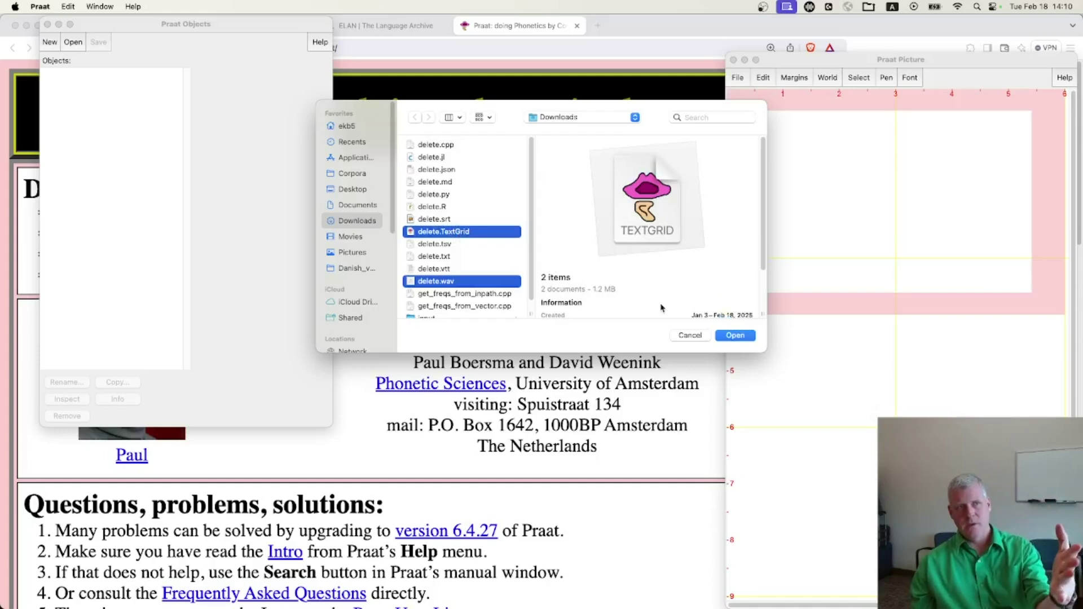
left_click(736, 335)
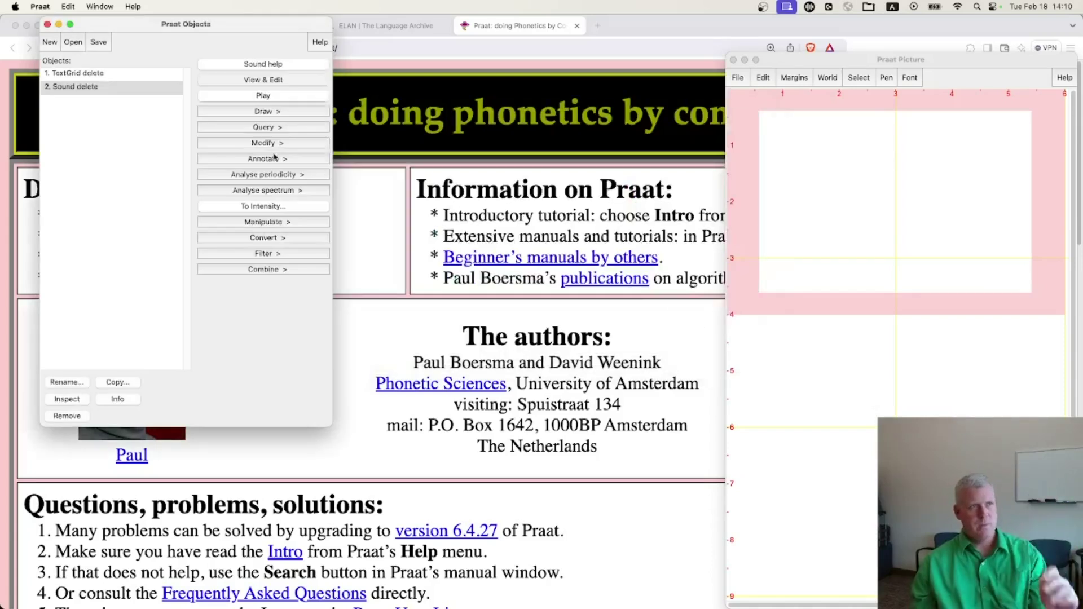
Step: Select both Sound delete and TextGrid delete in the Objects list
left_click_drag(125, 25, 131, 41)
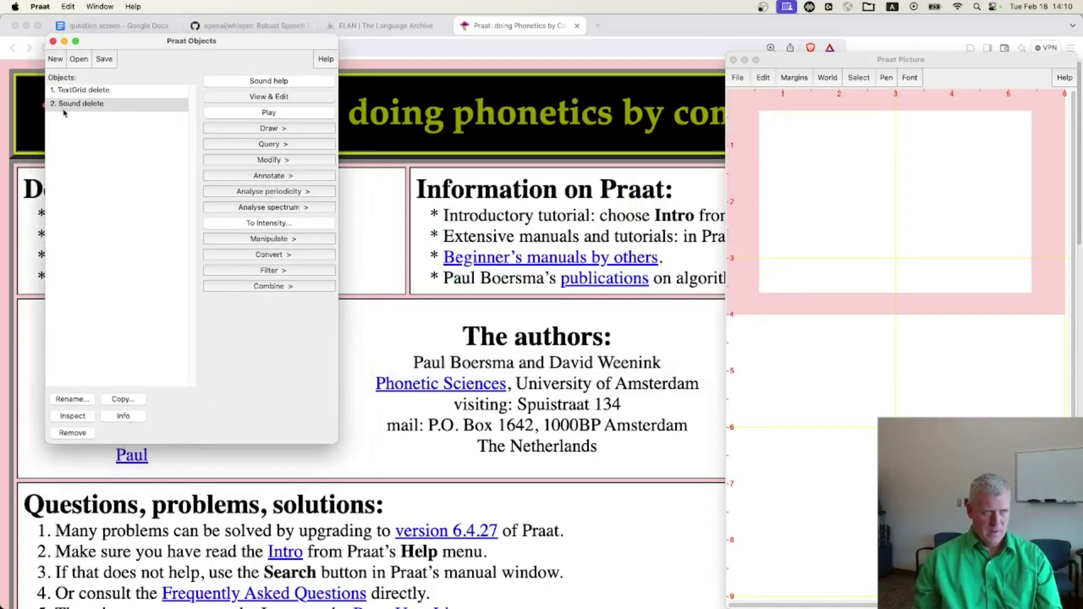
left_click(102, 101)
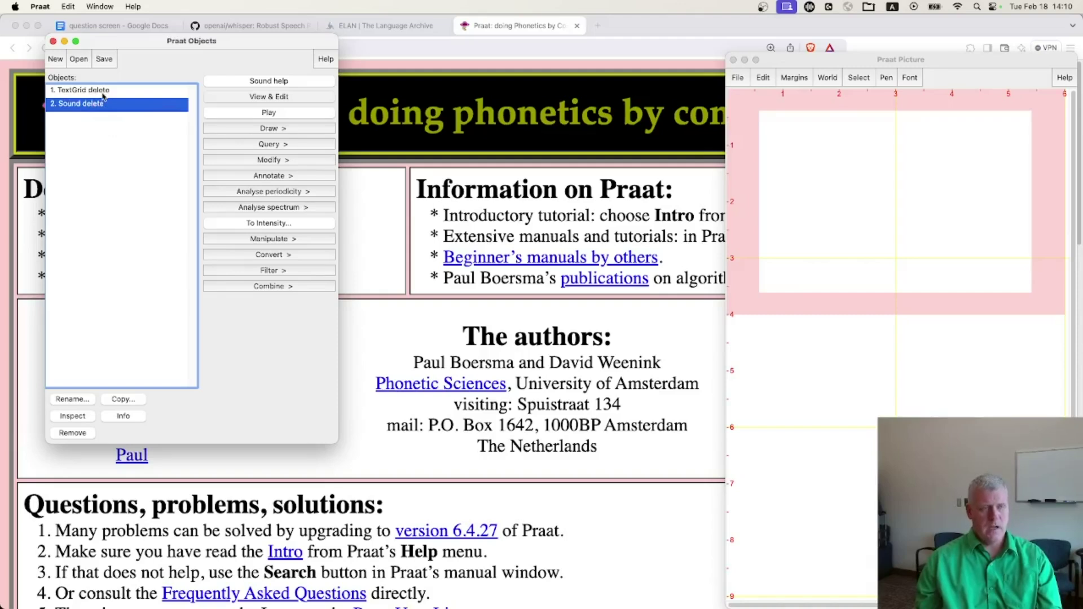
left_click(102, 93, "shift")
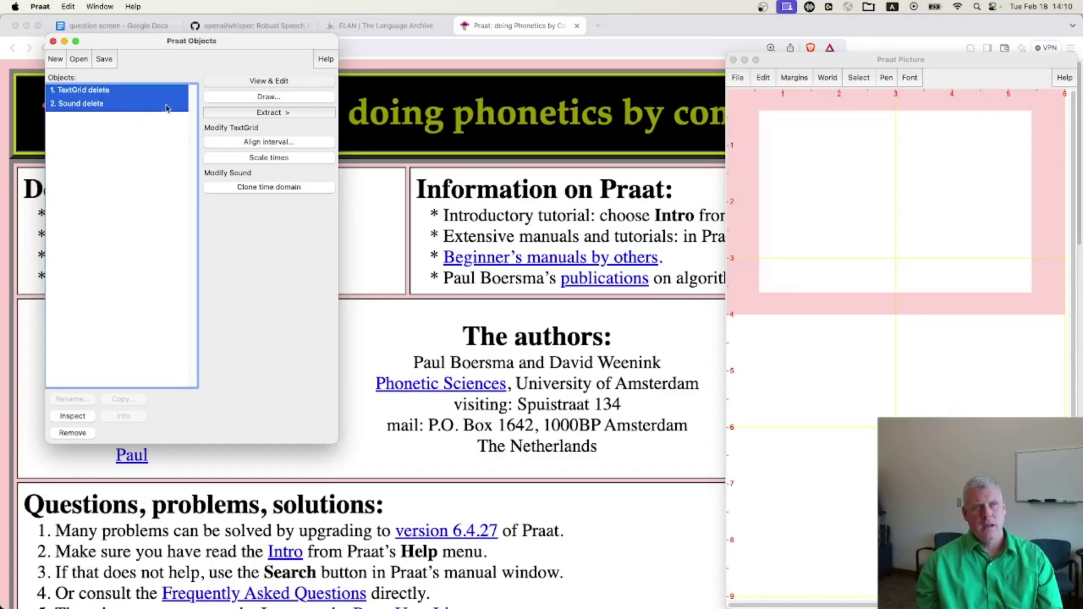
Step: Open TextGrid delete with its sound in a maximised editor and play 'You know, snow outside.'
left_click(274, 82)
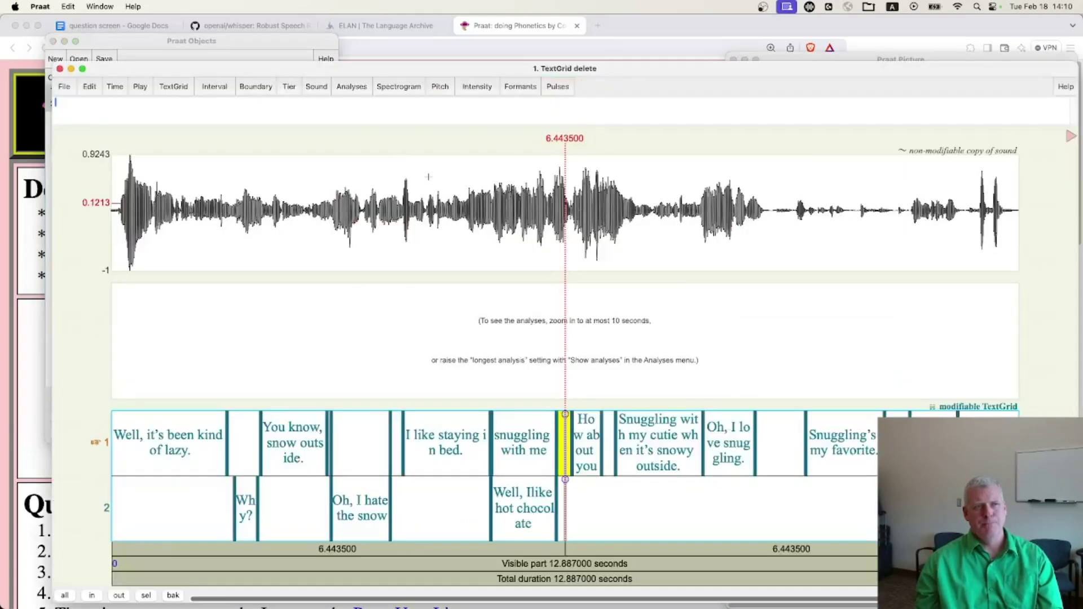
double_click(504, 72)
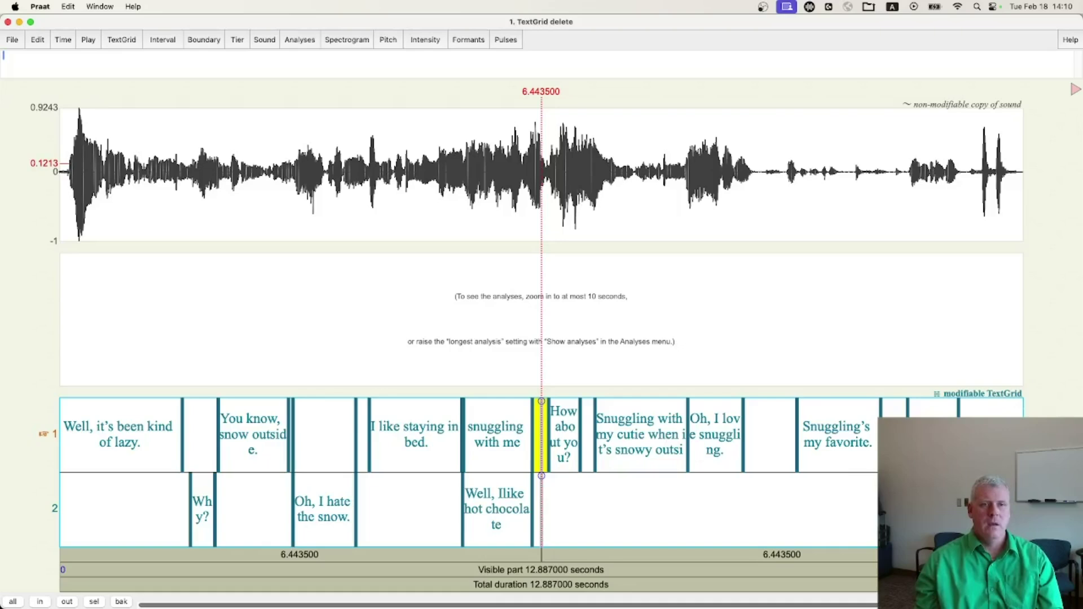
left_click(250, 430)
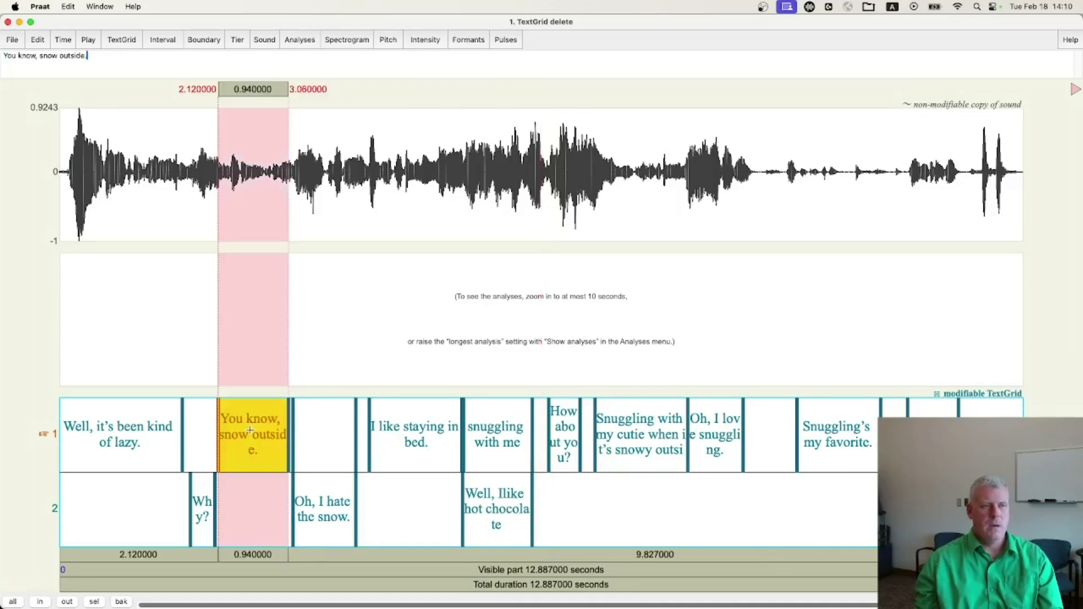
key("Tab")
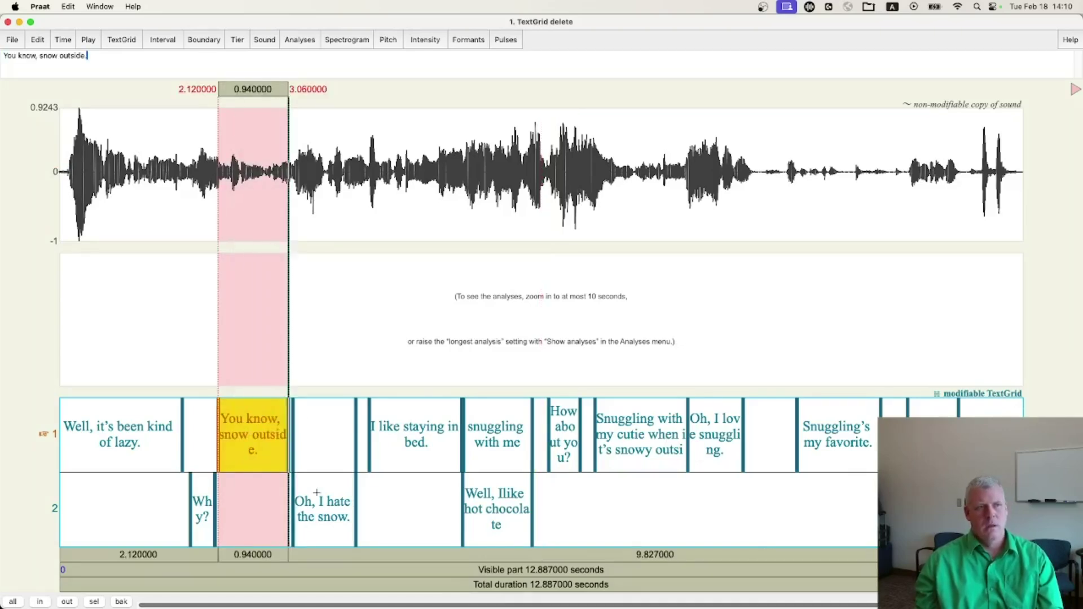
Step: Play 'Oh, I hate the snow.', 'I like staying in bed.', 'snuggling with me' and 'Well, Ilike hot chocolate'
left_click(314, 509)
key("Tab")
left_click(423, 435)
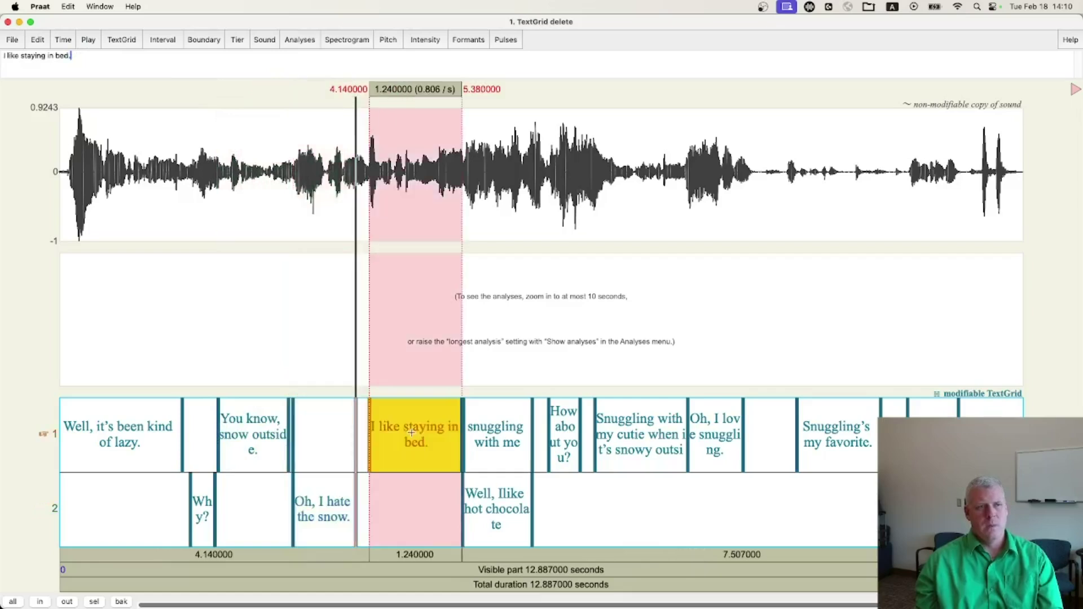
key("Tab")
left_click(491, 435)
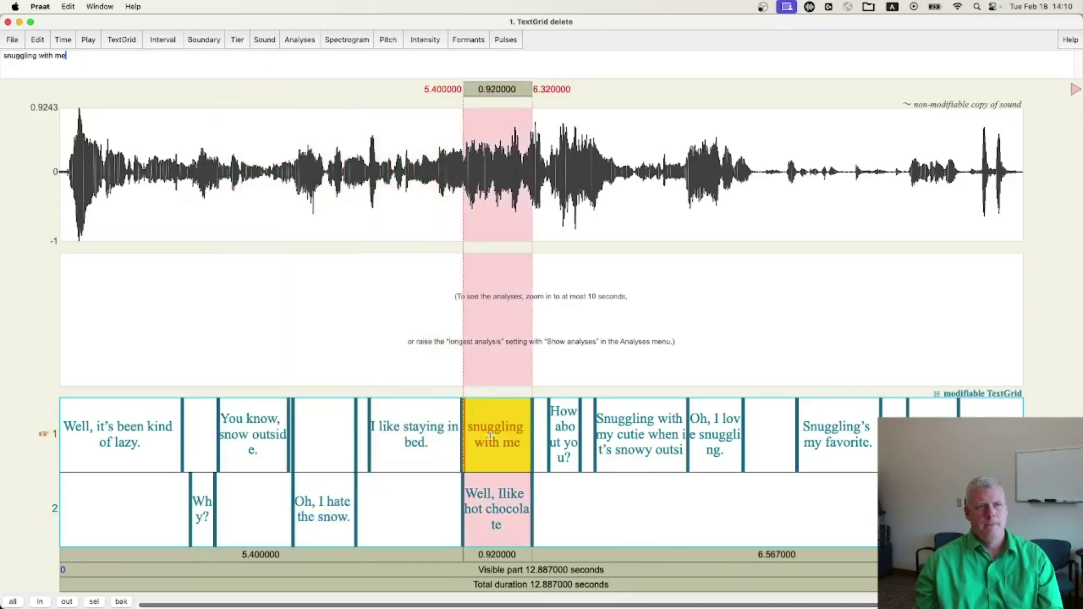
key("Tab")
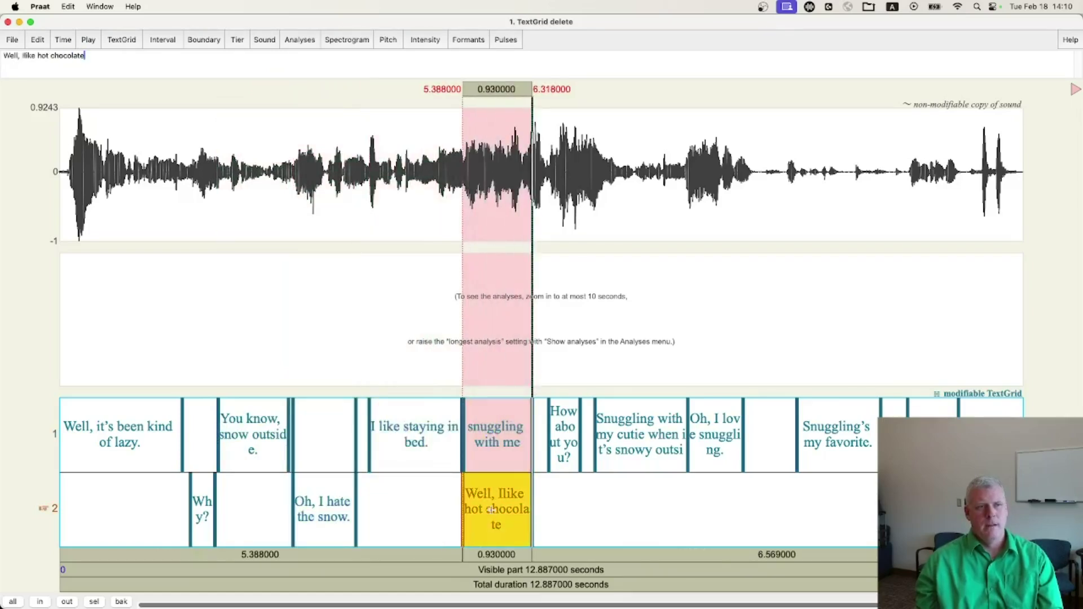
left_click(490, 509)
key("Tab")
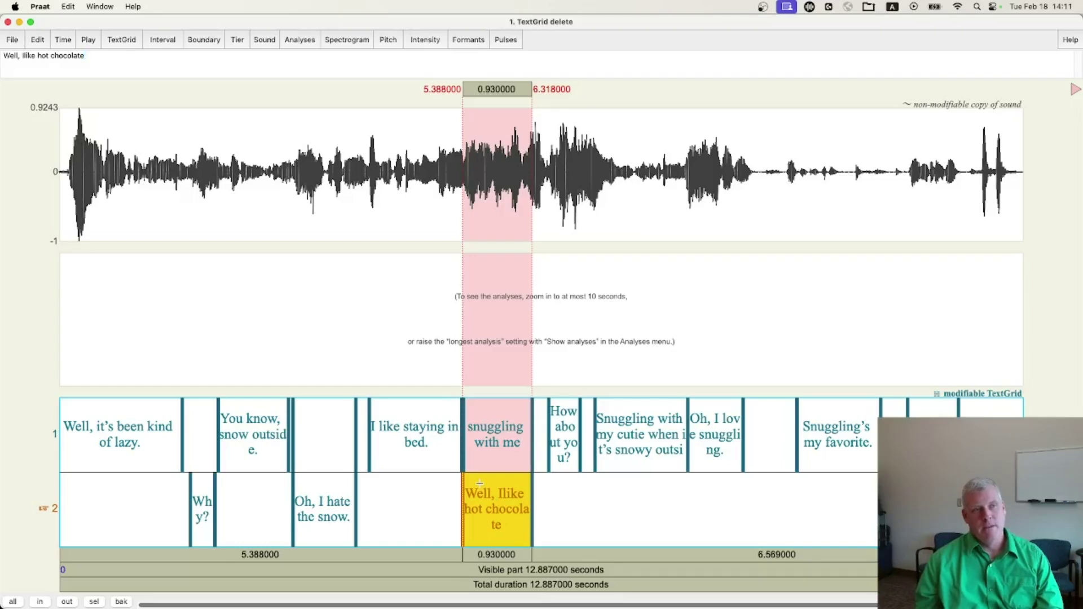
Step: Zoom to 3.83–7.89 s and mark the 5.456–6.242 s hot chocolate utterance
left_click_drag(649, 191, 346, 186)
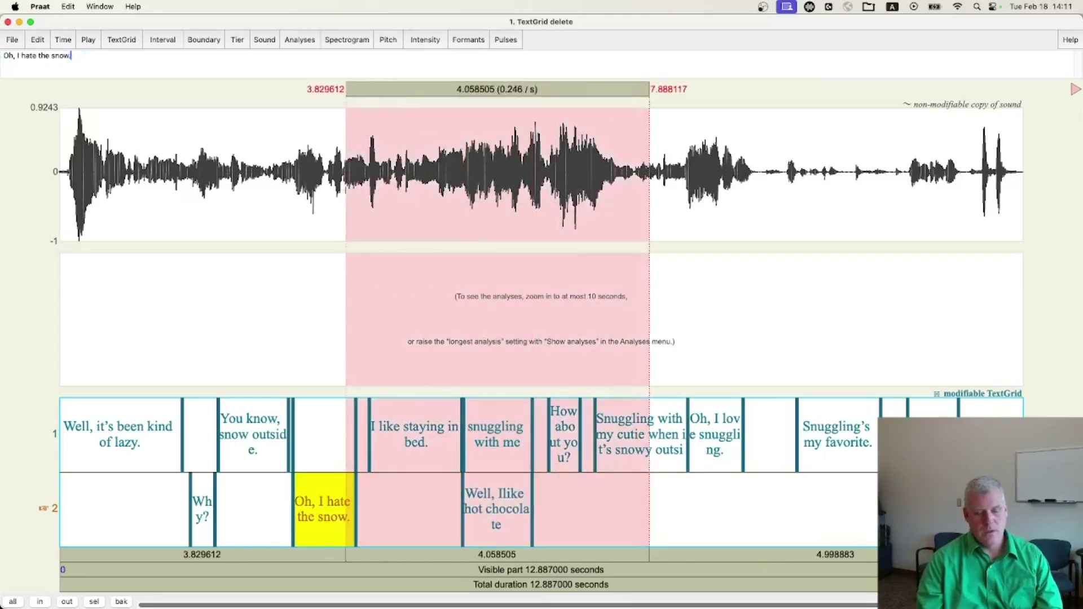
key("super+n")
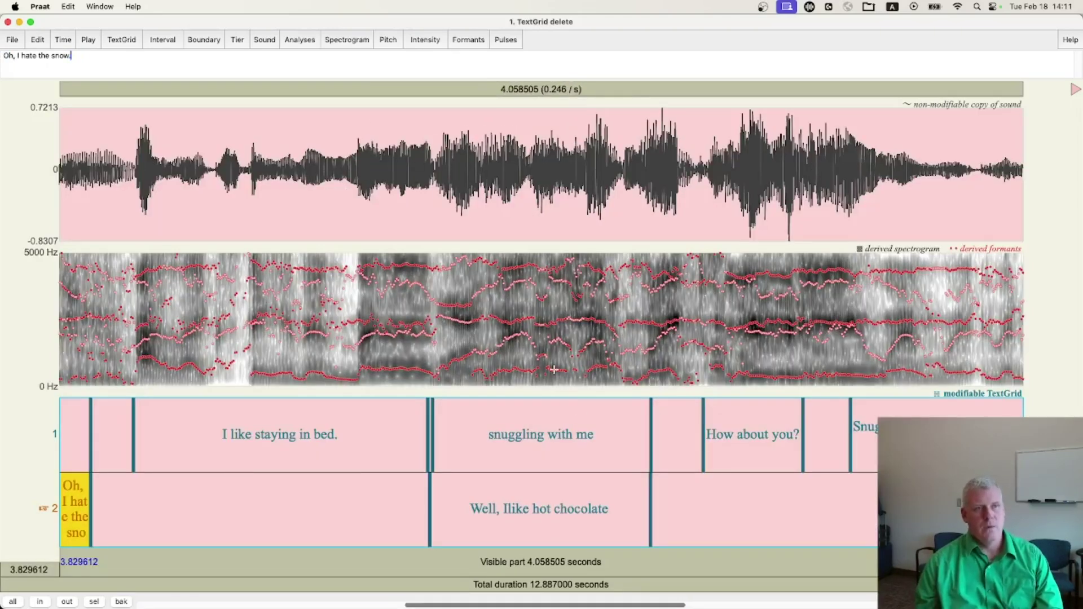
left_click_drag(445, 316, 631, 304)
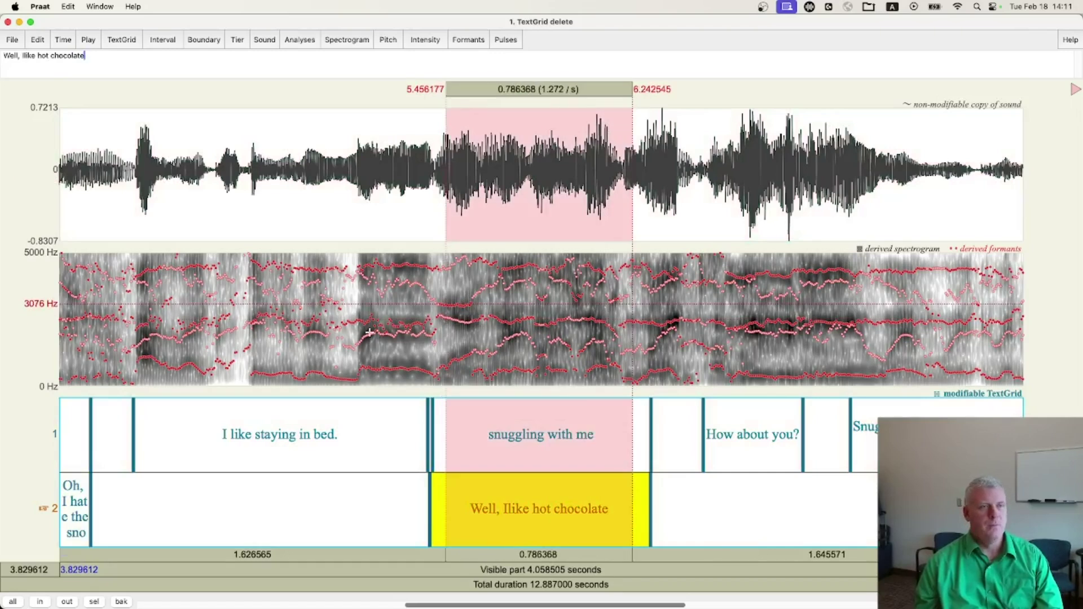